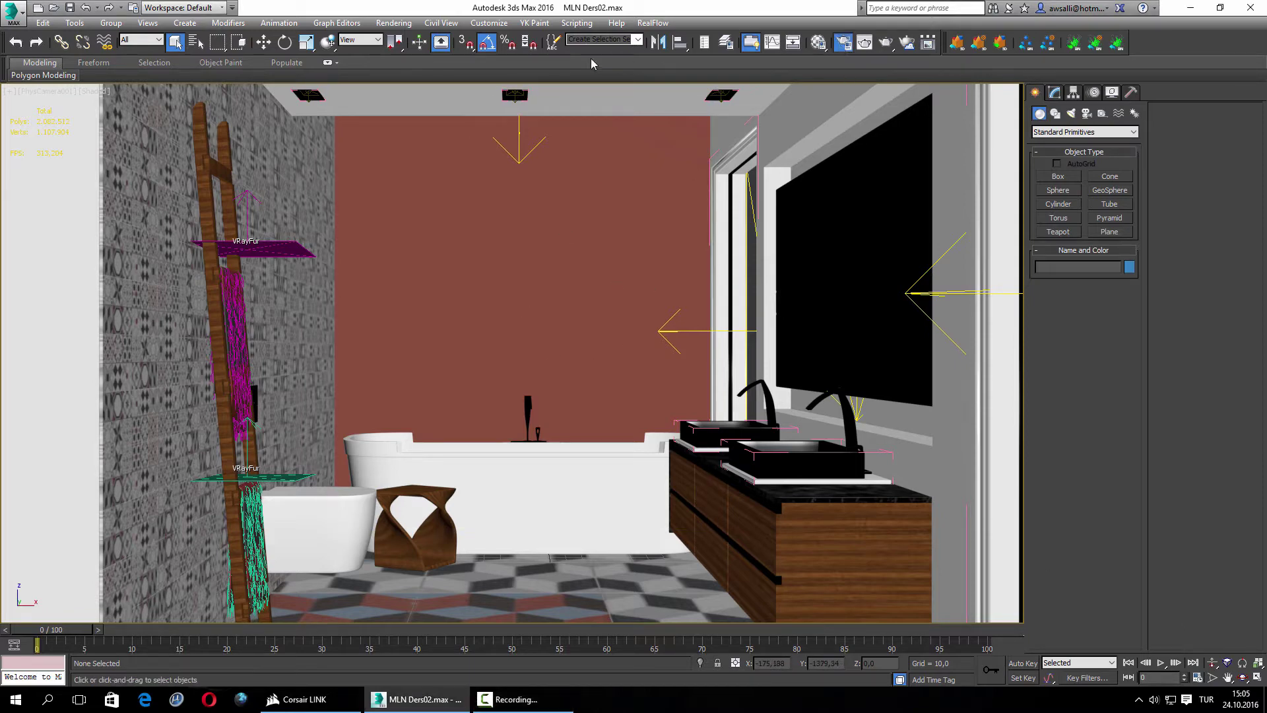
Reset the renderer to V-Ray Adv 3.20.02 via Default Scanline and set output width to 1500
{"action": "key", "text": "F10"}
{"action": "left_click_drag", "start_coordinate": [462, 20], "coordinate": [756, 20]}
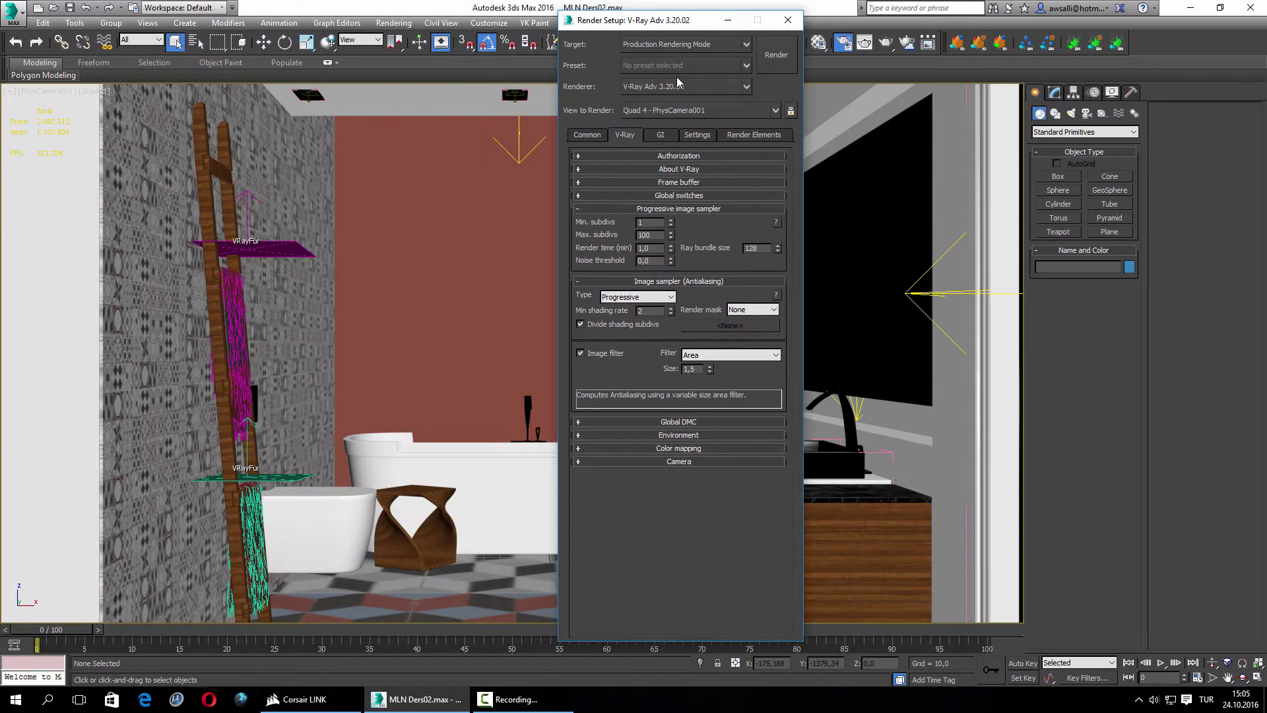
{"action": "left_click", "coordinate": [713, 86]}
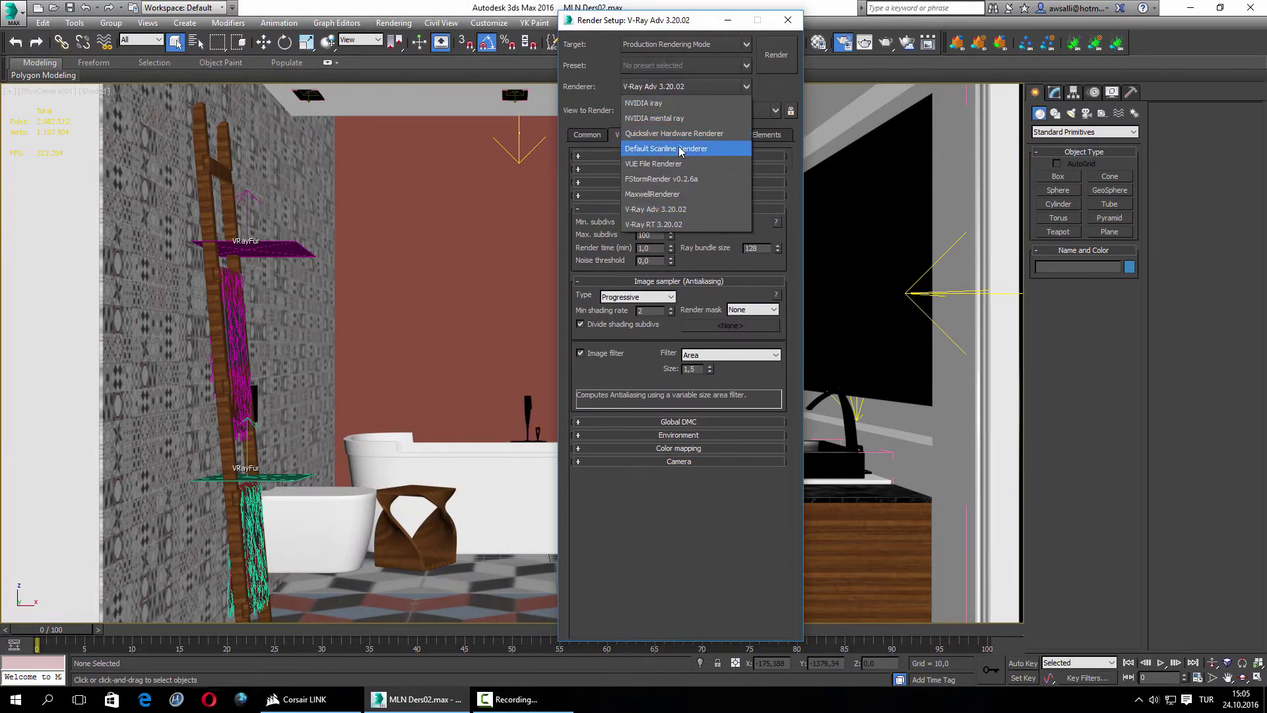
{"action": "left_click", "coordinate": [681, 151]}
{"action": "left_click", "coordinate": [686, 86]}
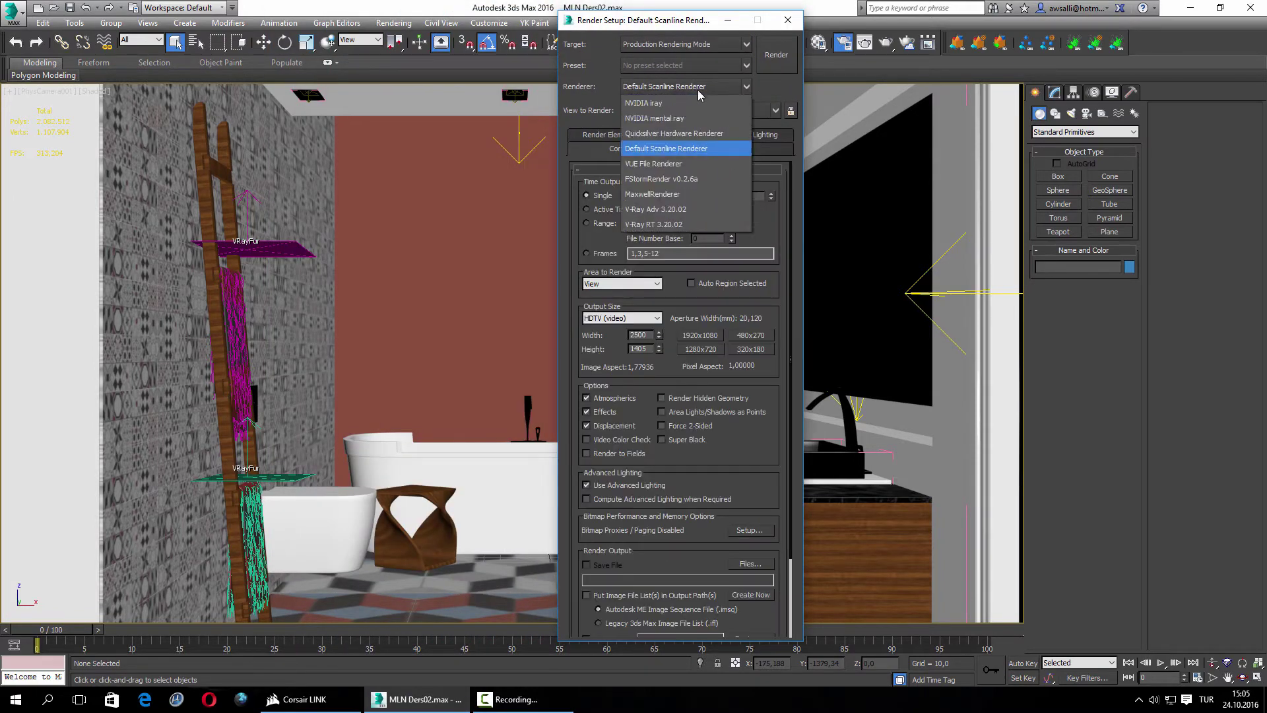
{"action": "left_click", "coordinate": [664, 208]}
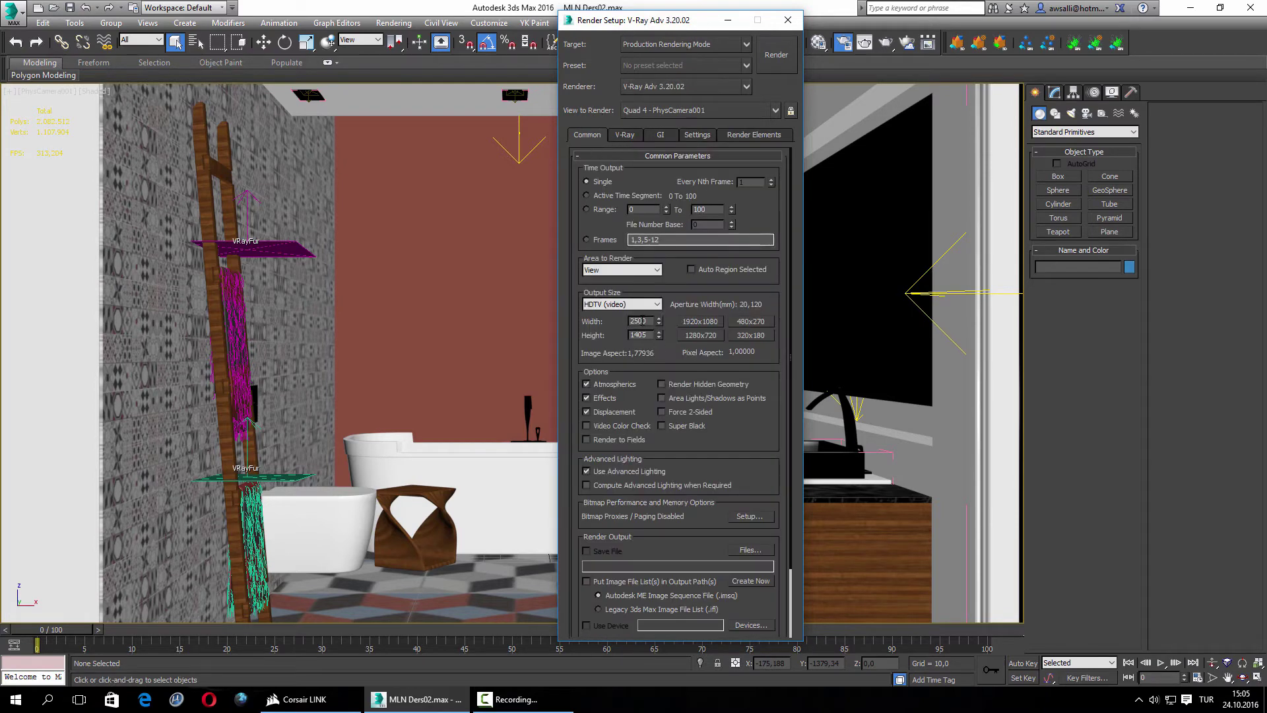
{"action": "double_click", "coordinate": [643, 321]}
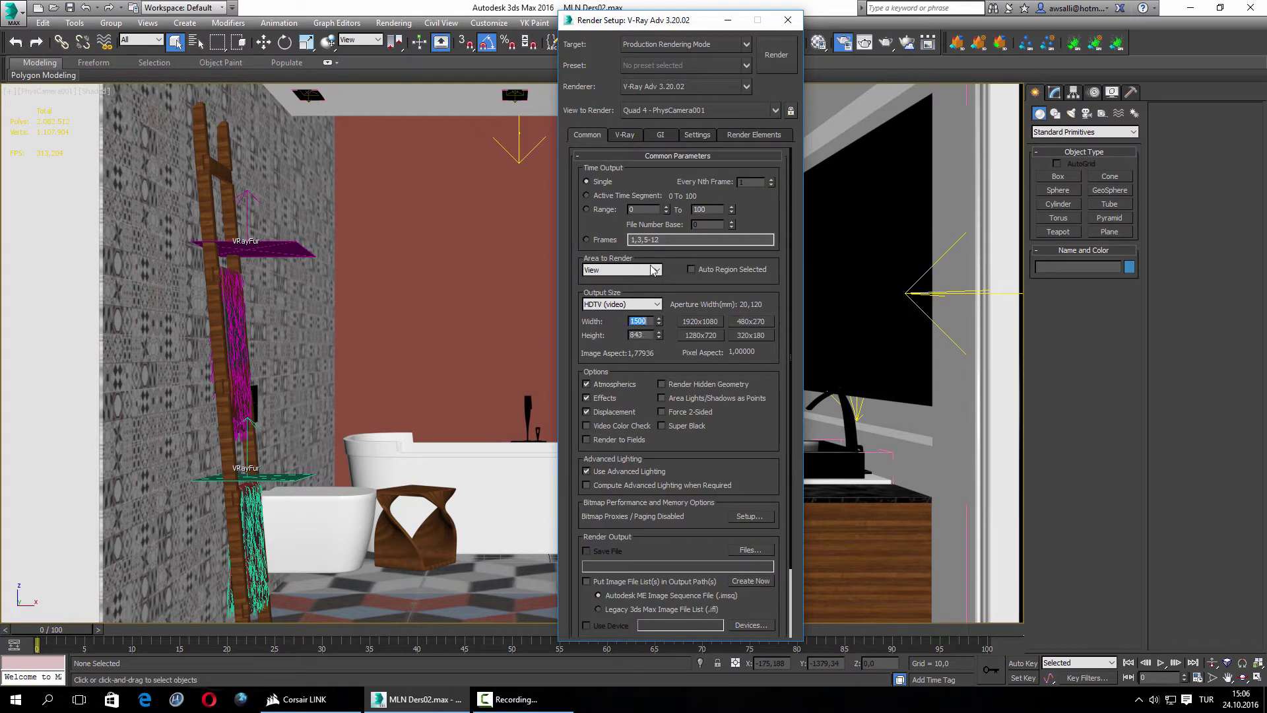
Set GI primary engine to Irradiance map on the Very low preset, with Light cache at 500 subdivs
{"action": "left_click", "coordinate": [660, 134]}
{"action": "left_click", "coordinate": [670, 187]}
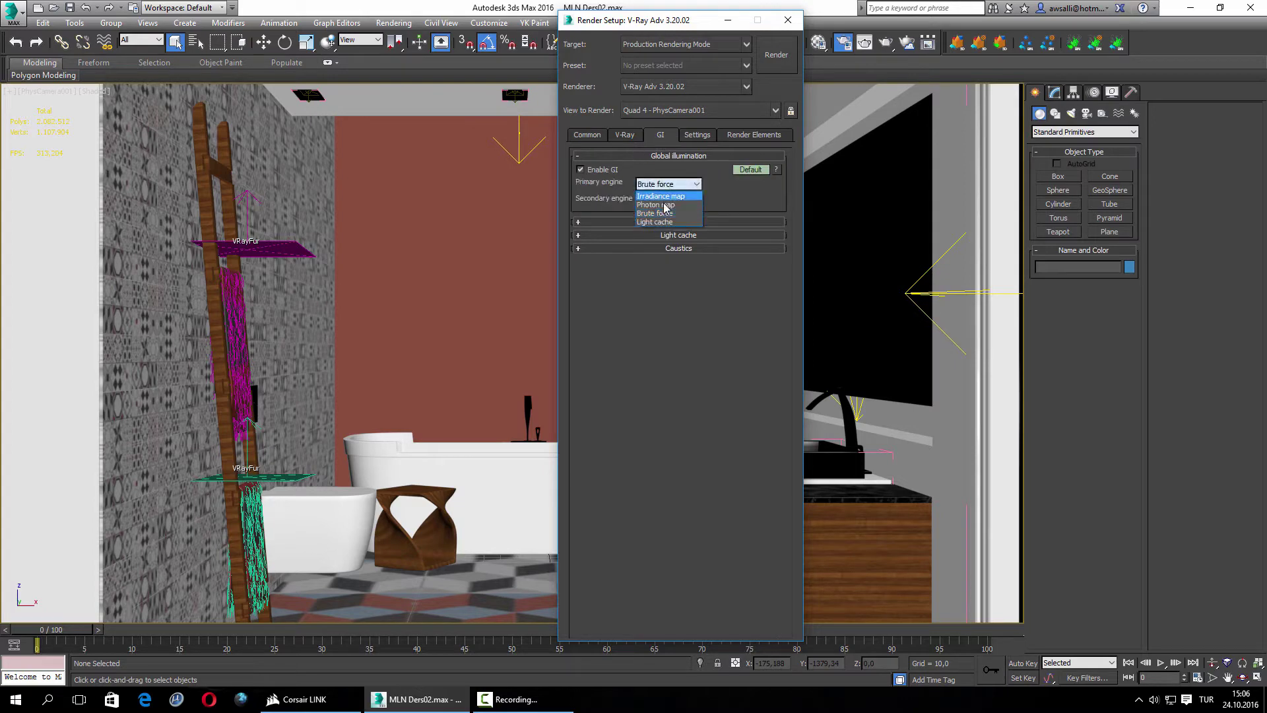
{"action": "left_click", "coordinate": [660, 192]}
{"action": "left_click", "coordinate": [662, 238]}
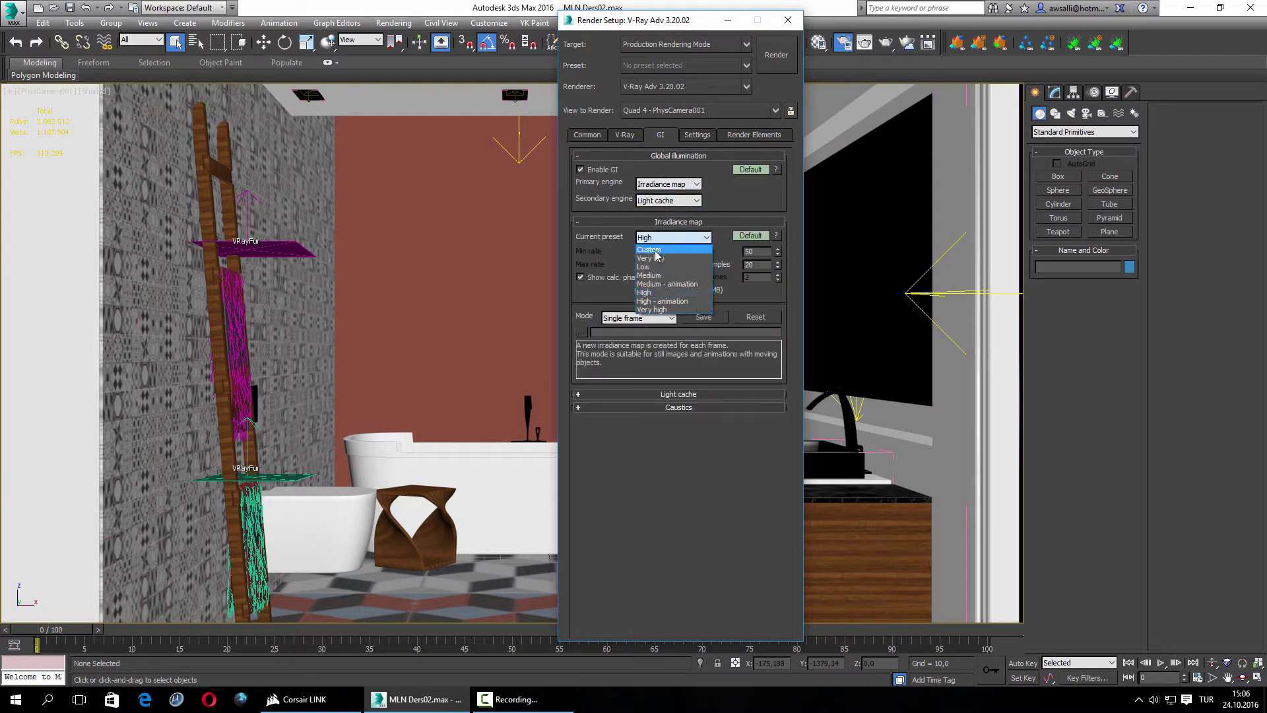
{"action": "left_click", "coordinate": [654, 257]}
{"action": "left_click", "coordinate": [676, 395]}
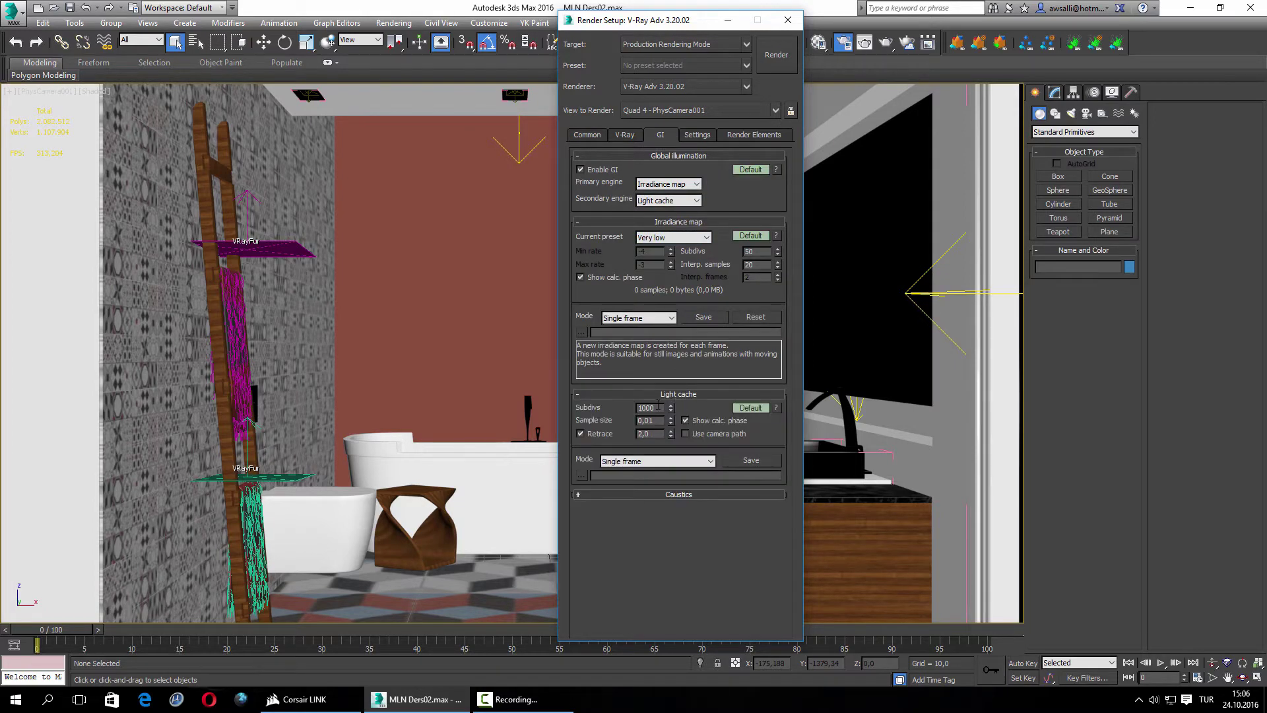
{"action": "double_click", "coordinate": [658, 407]}
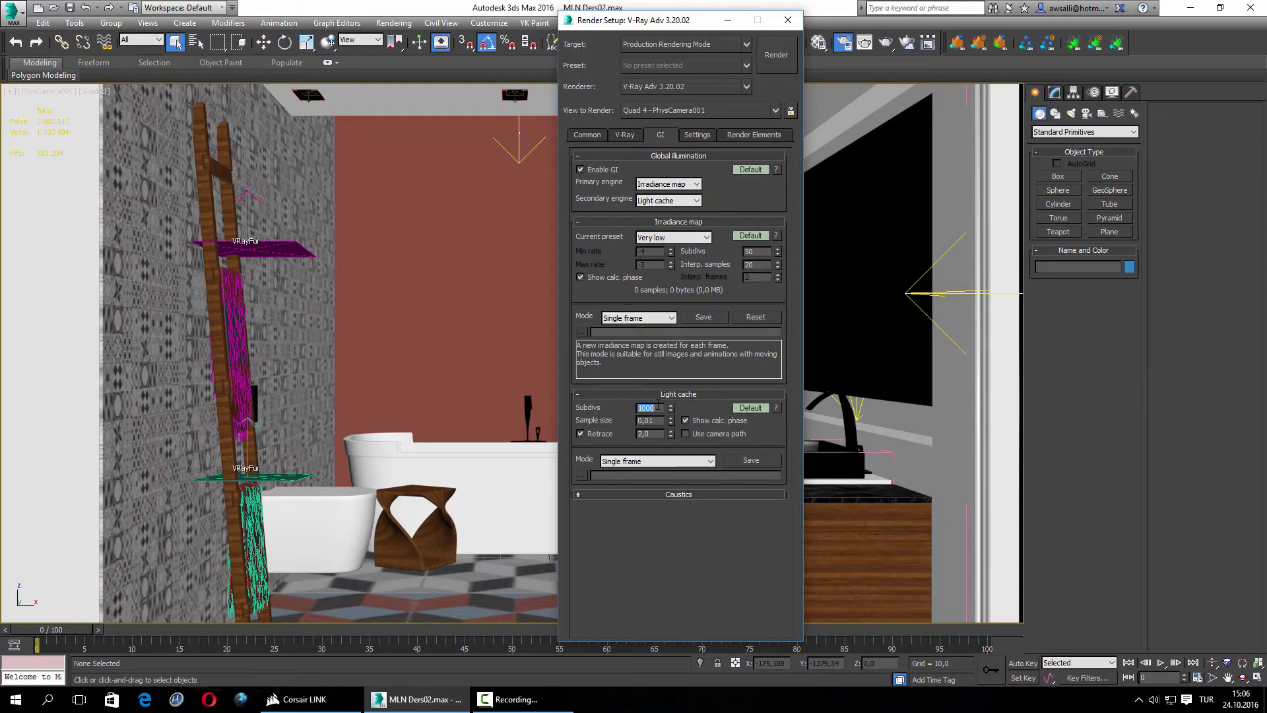
{"action": "left_click", "coordinate": [625, 134]}
Switch the image sampler to Adaptive with min/max subdivs 1 and colour threshold 1,15
{"action": "left_click", "coordinate": [667, 297]}
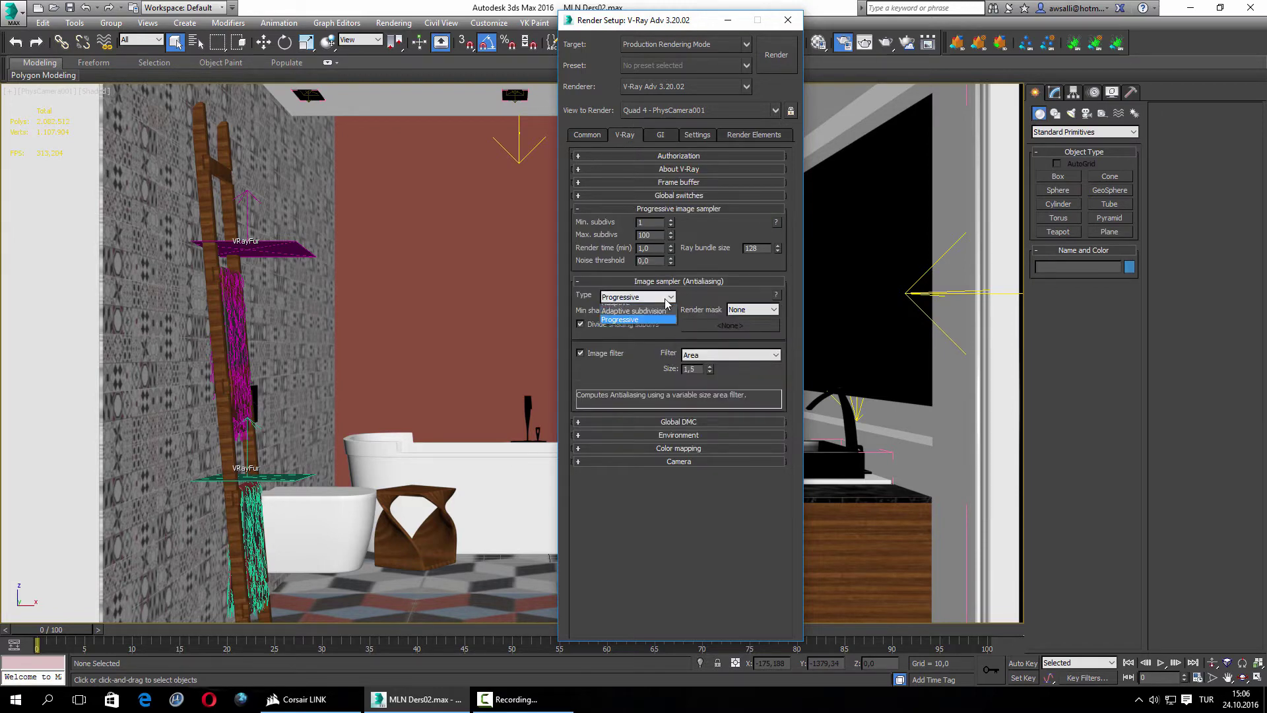
{"action": "left_click", "coordinate": [643, 320]}
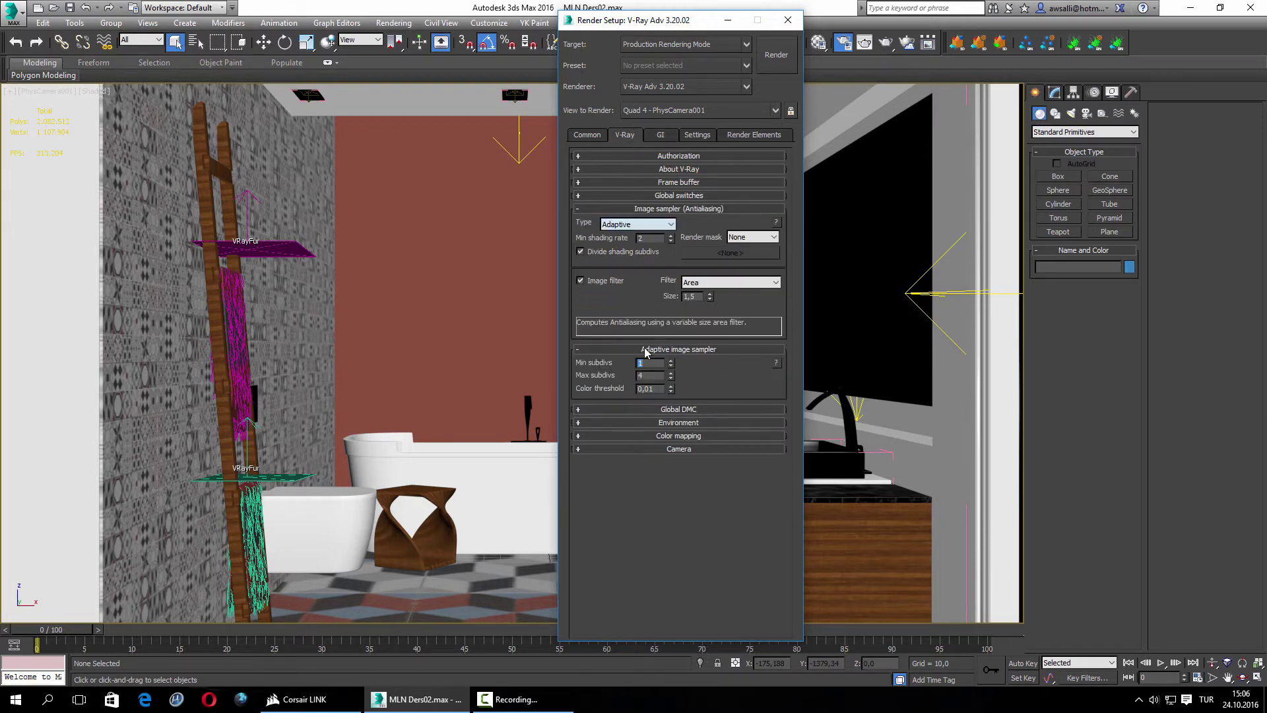
{"action": "right_click", "coordinate": [671, 389]}
{"action": "right_click", "coordinate": [672, 376]}
{"action": "left_click_drag", "start_coordinate": [667, 264], "coordinate": [675, 362]}
In advanced Global DMC, set noise threshold to 0,5 and adaptive amount to 1,0
{"action": "left_click", "coordinate": [699, 411]}
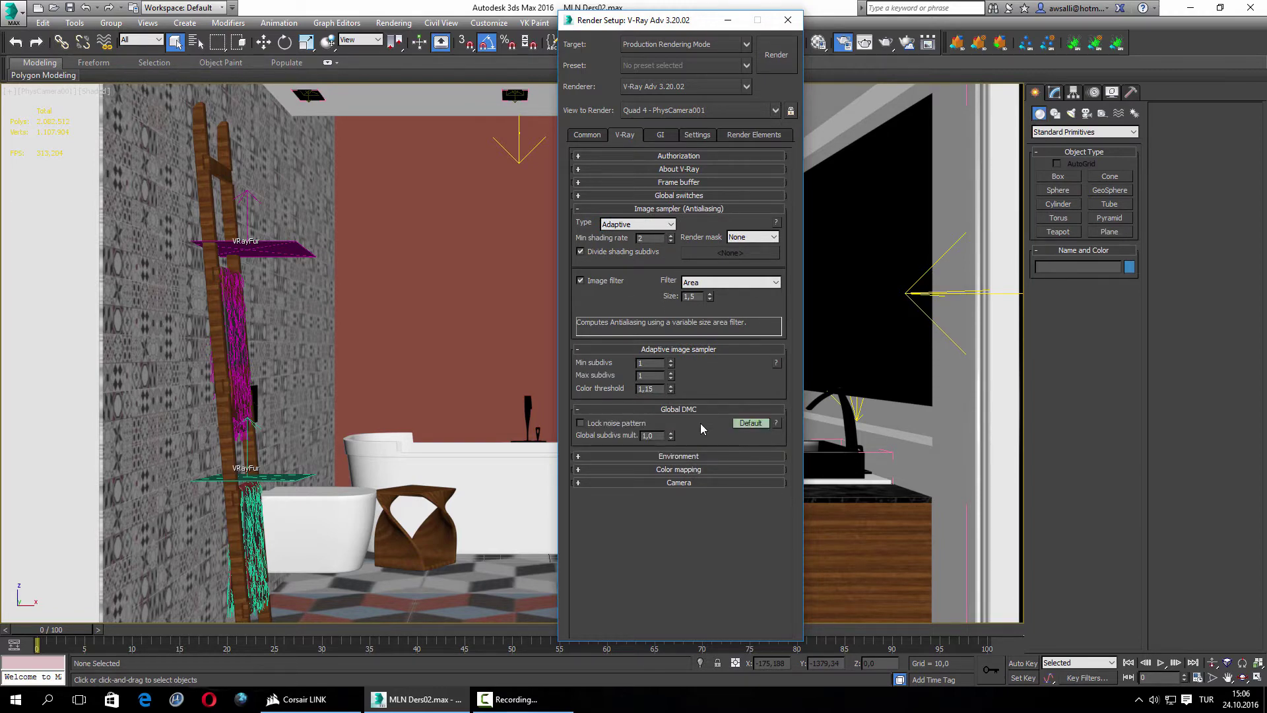
{"action": "left_click", "coordinate": [751, 423]}
{"action": "double_click", "coordinate": [759, 462]}
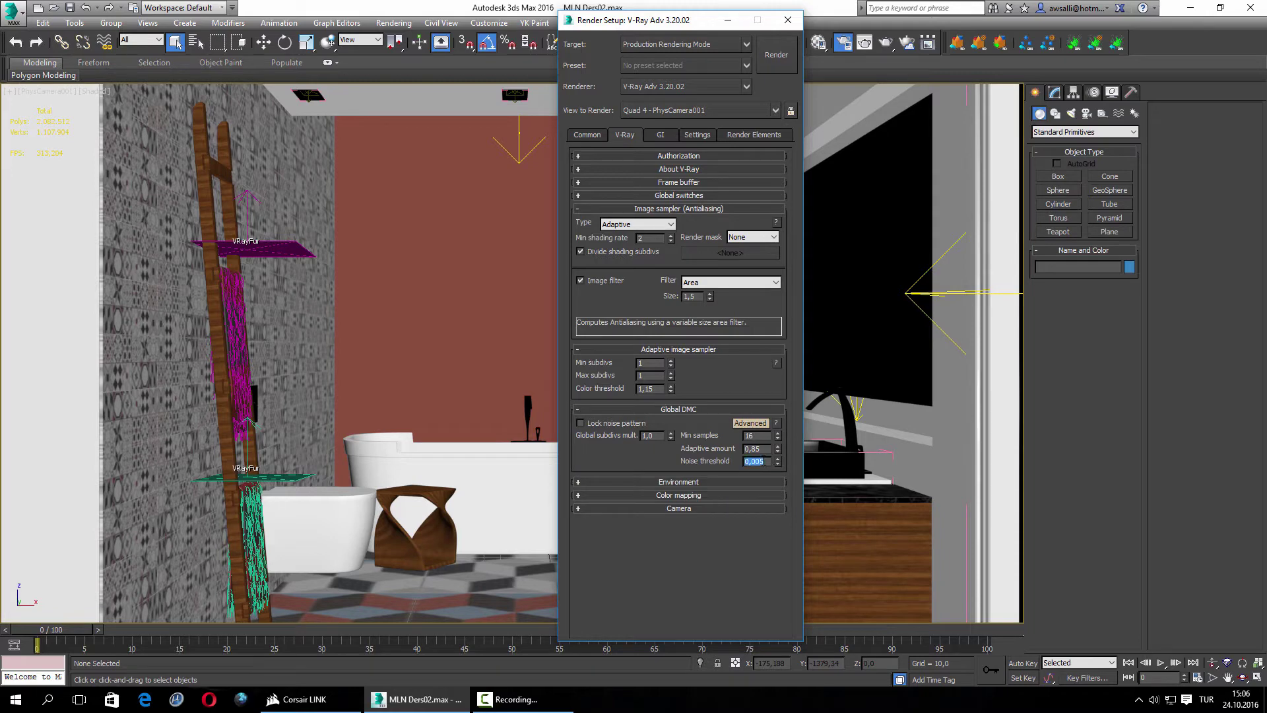
{"action": "type", "text": "0,"}
{"action": "left_click_drag", "start_coordinate": [777, 449], "coordinate": [777, 429]}
{"action": "left_click", "coordinate": [639, 312]}
{"action": "left_click_drag", "start_coordinate": [624, 31], "coordinate": [864, 21]}
{"action": "left_click", "coordinate": [394, 22]}
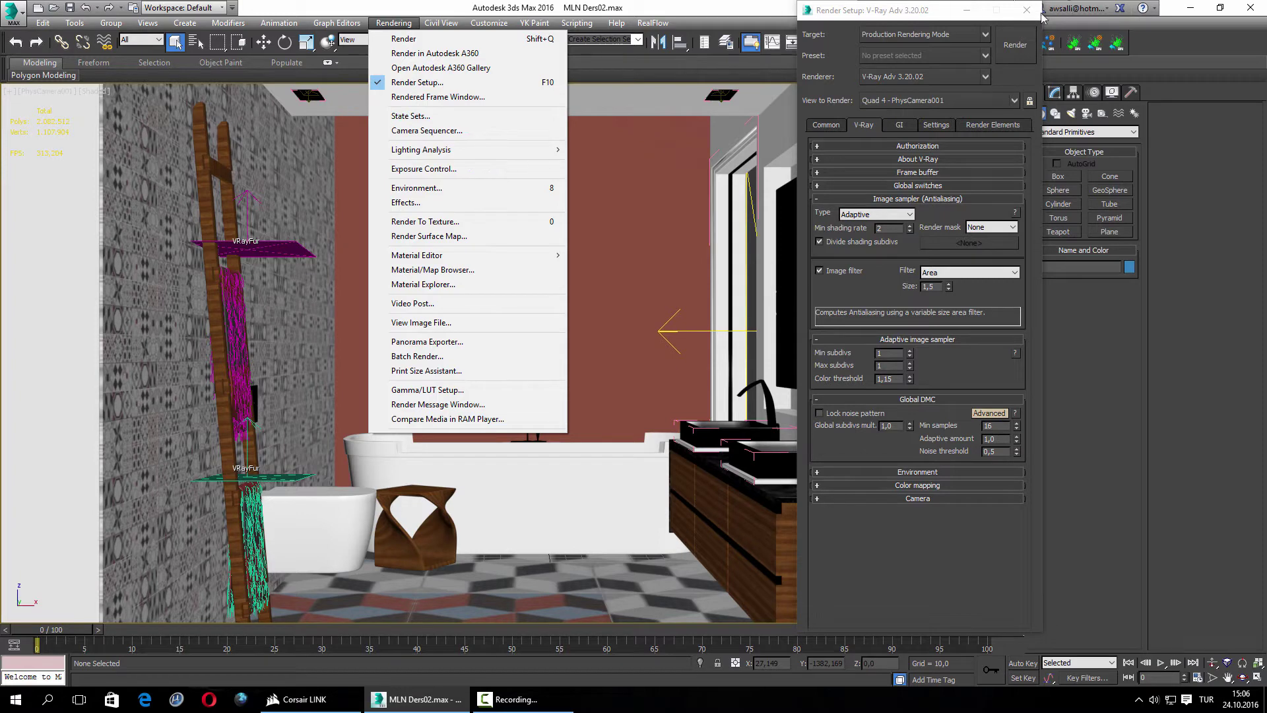
Render the bathroom camera view and save the result to the VFB history
{"action": "left_click", "coordinate": [891, 272]}
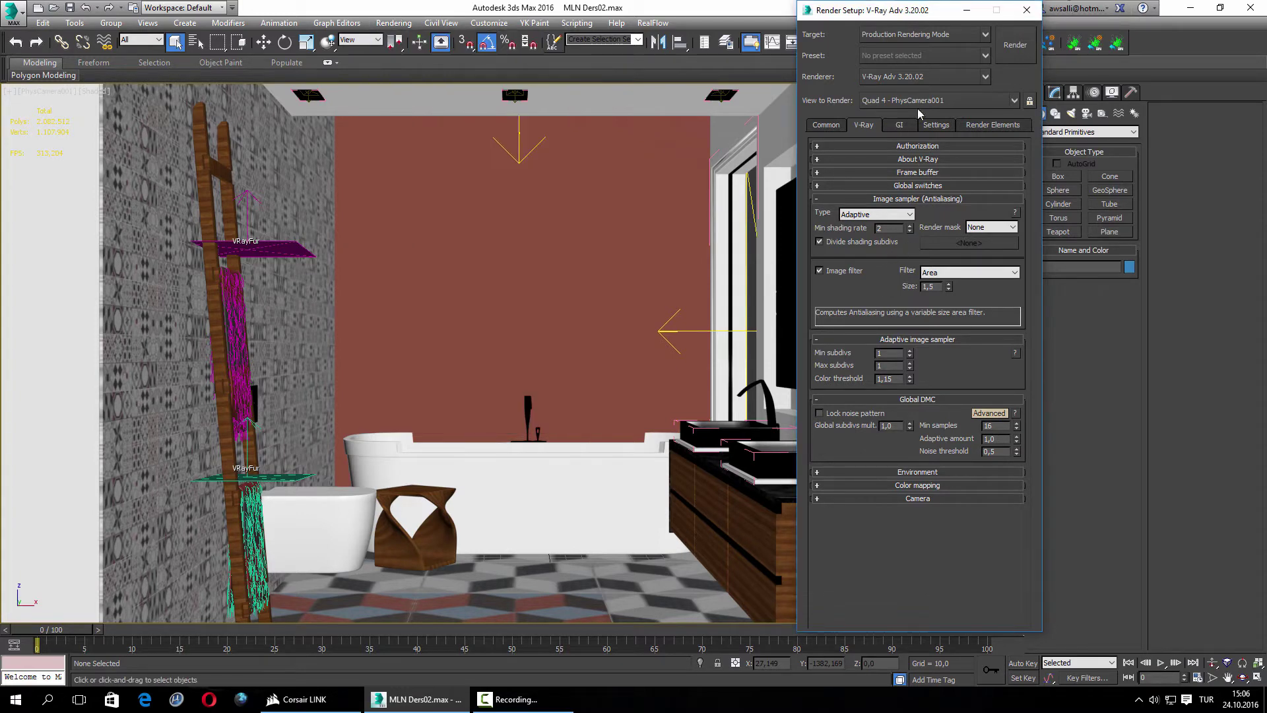
{"action": "left_click", "coordinate": [1015, 44]}
{"action": "left_click", "coordinate": [508, 699]}
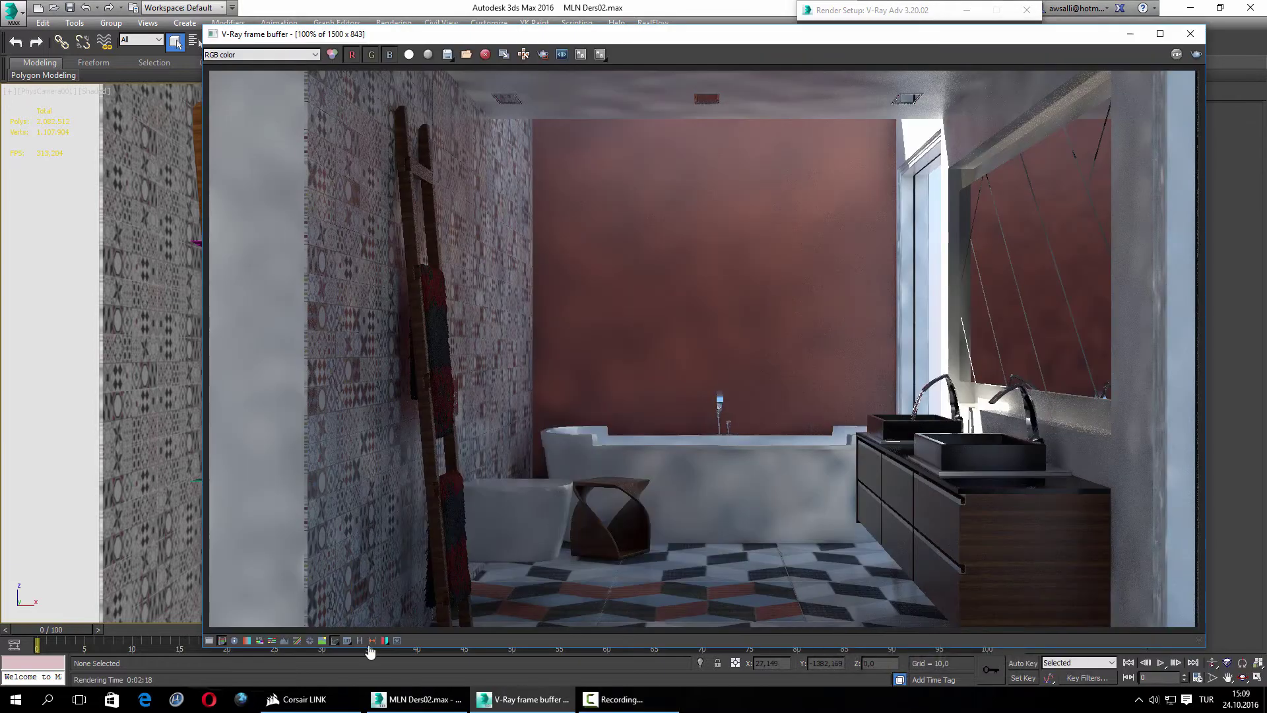
{"action": "left_click", "coordinate": [360, 640]}
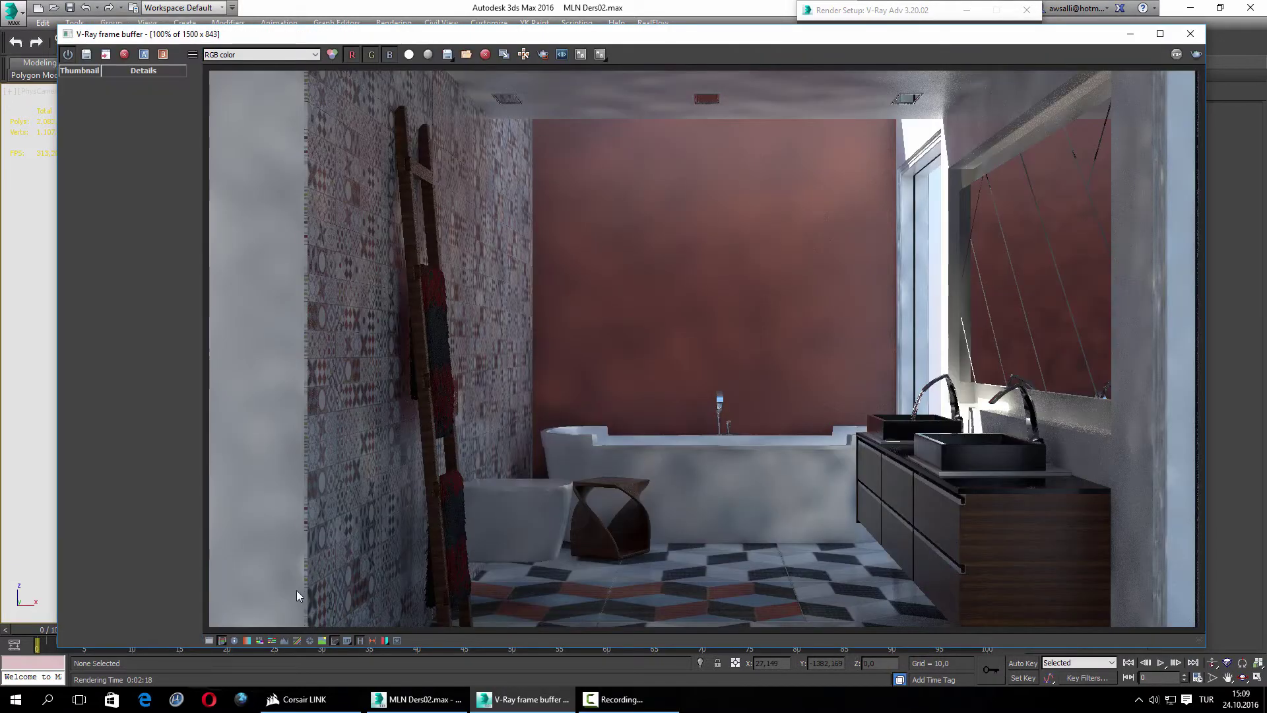
{"action": "left_click", "coordinate": [87, 55]}
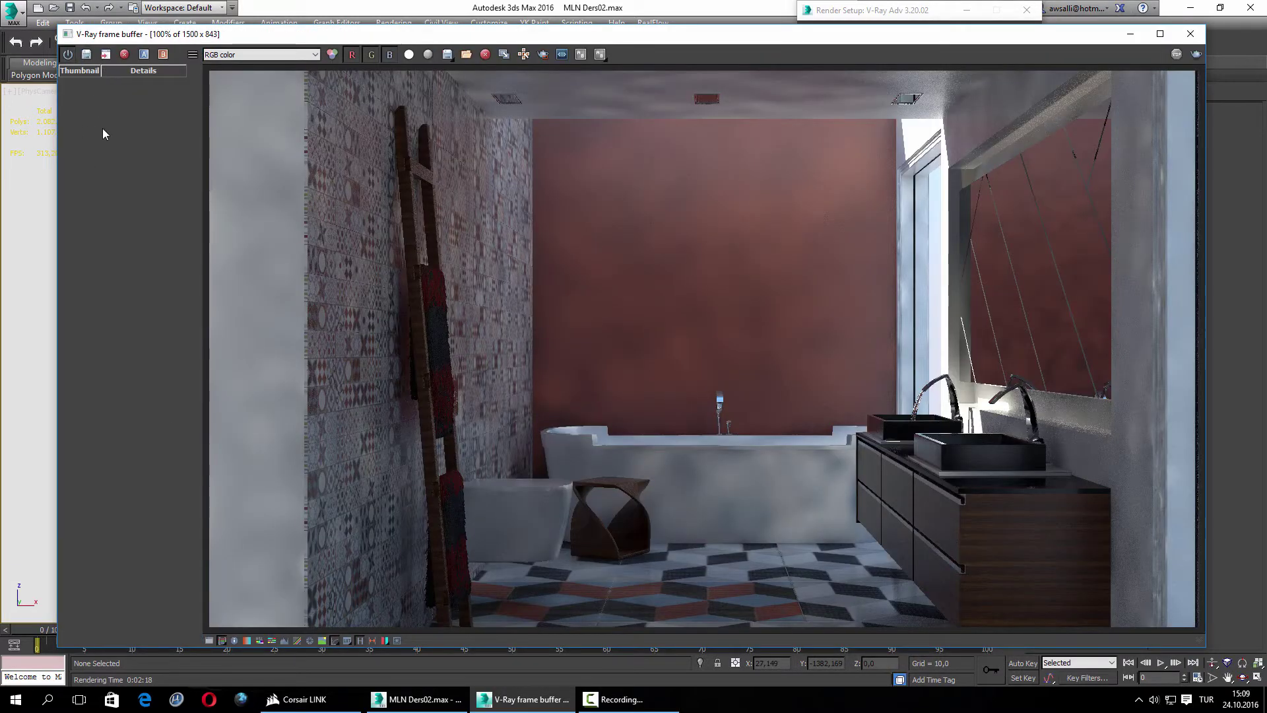
Set the exposure control shutter speed to 70 in Environment and Effects
{"action": "left_click", "coordinate": [408, 21]}
{"action": "left_click", "coordinate": [410, 173]}
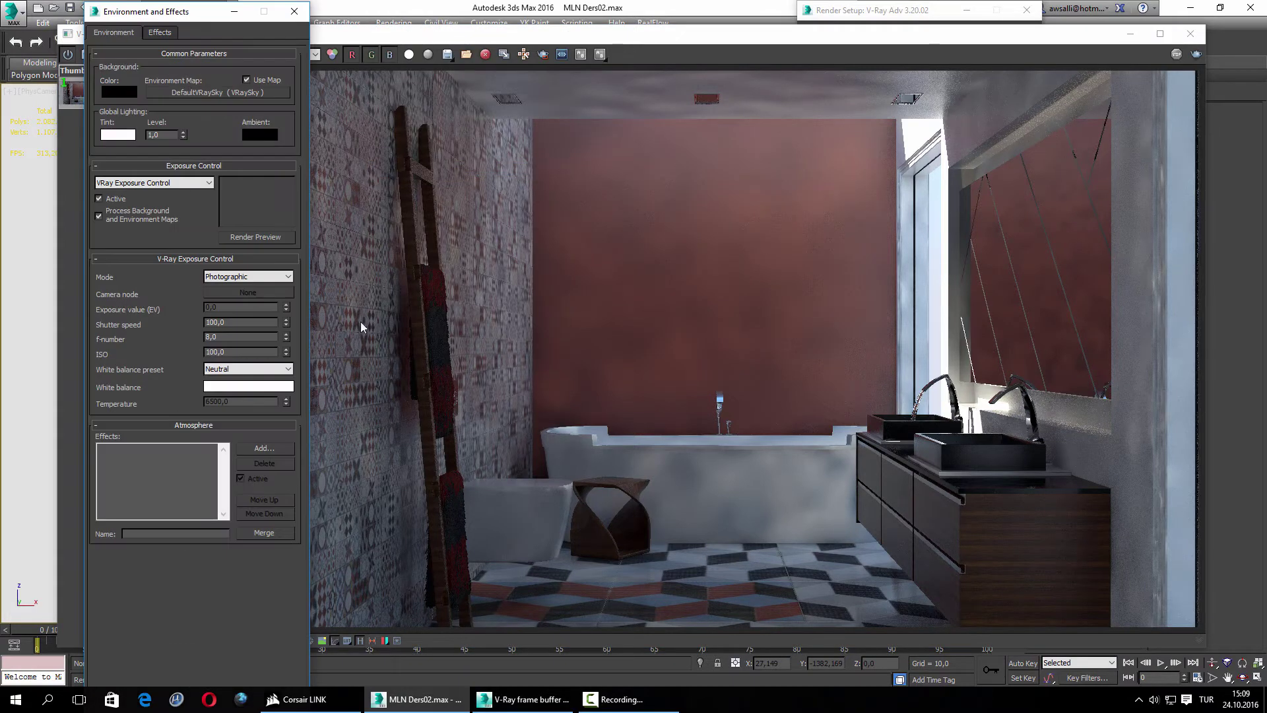
{"action": "double_click", "coordinate": [231, 321]}
{"action": "type", "text": "70"}
{"action": "key", "text": "Return"}
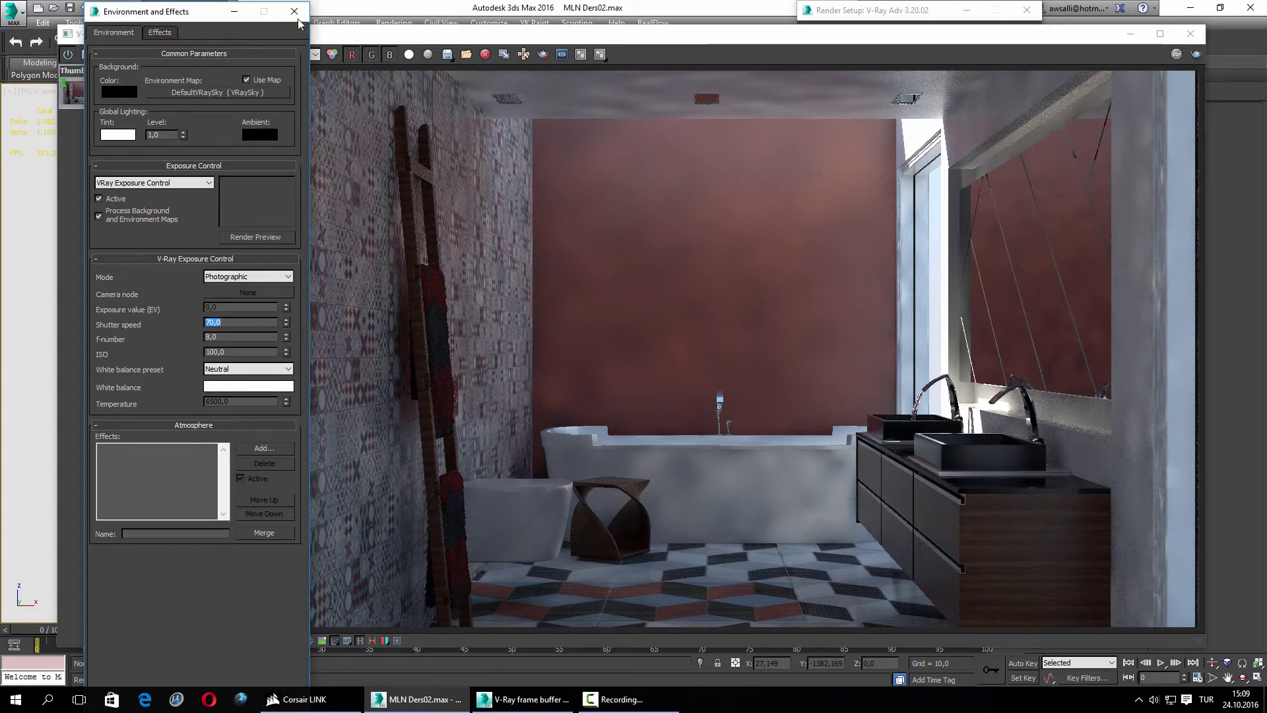
Re-render the scene with the new shutter speed of 70
{"action": "left_click", "coordinate": [1196, 54]}
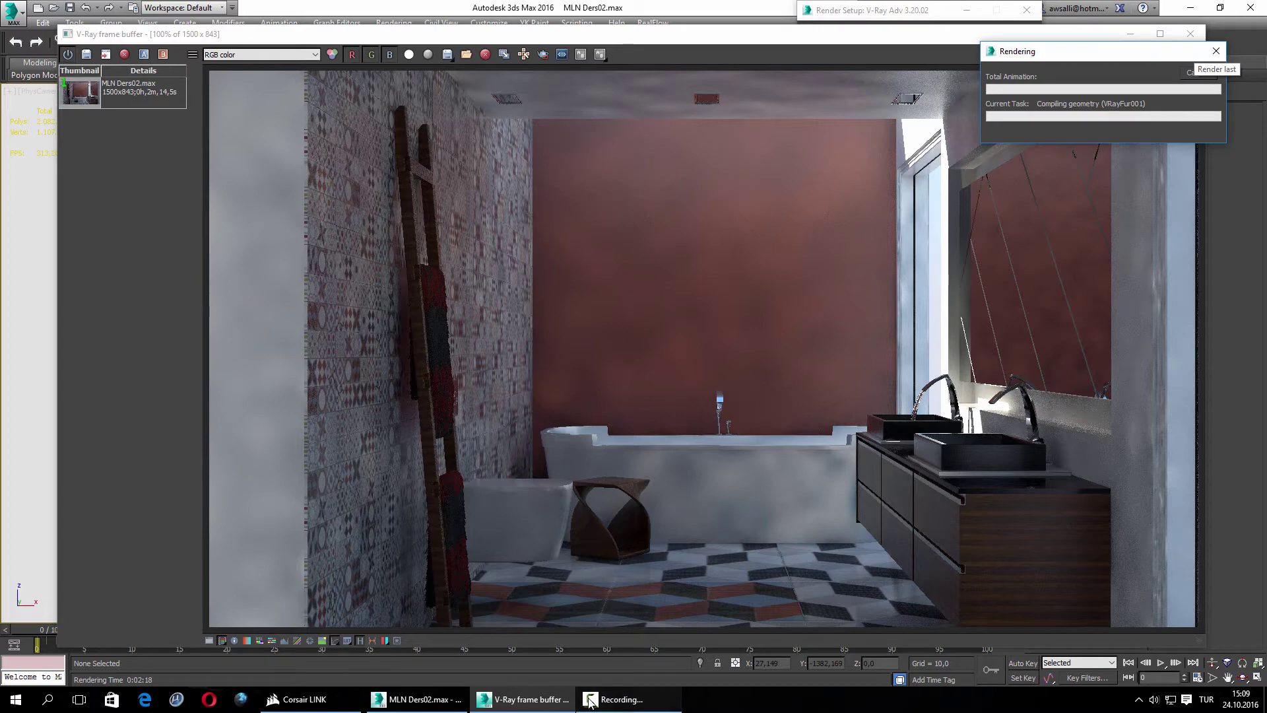
{"action": "left_click", "coordinate": [614, 699]}
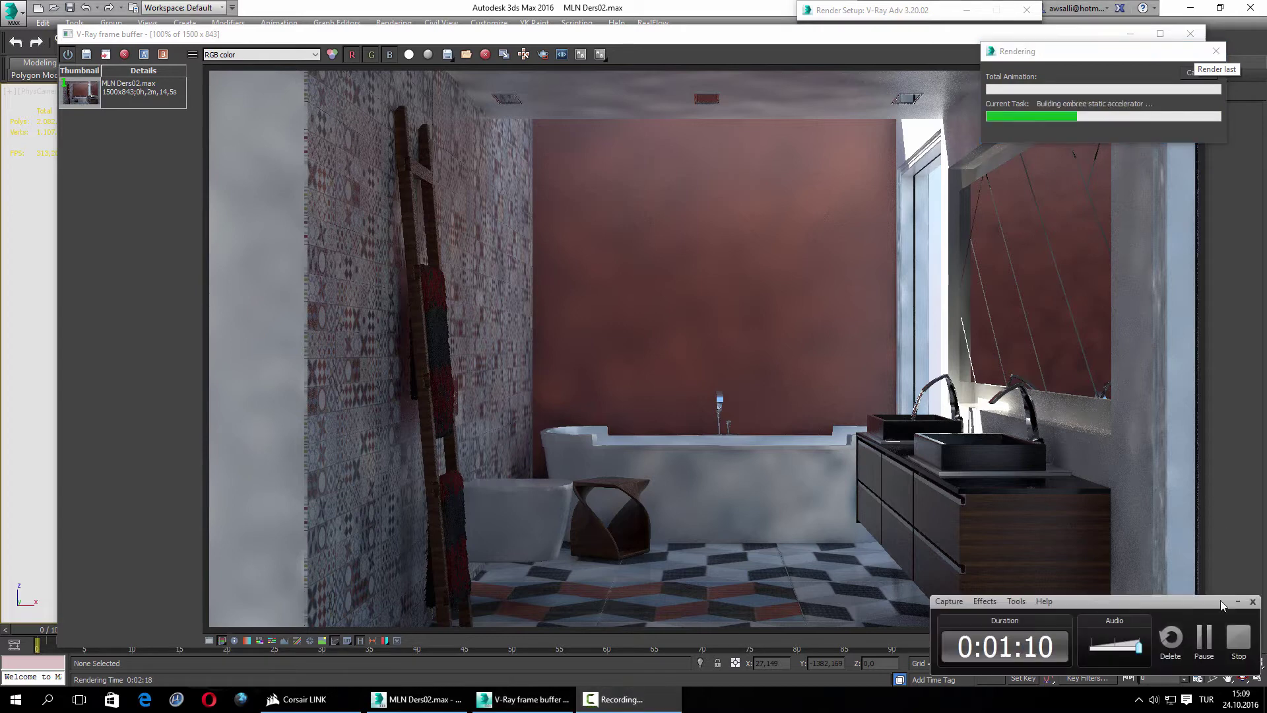
{"action": "left_click", "coordinate": [1203, 638]}
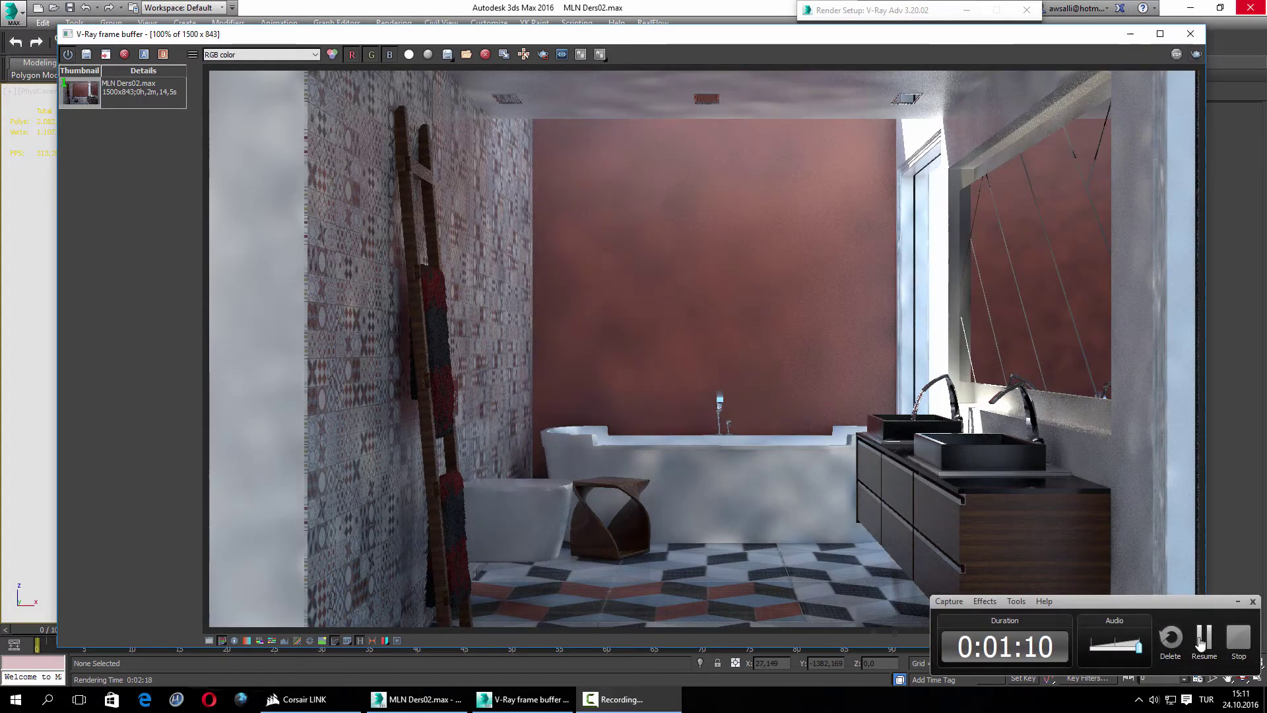
{"action": "left_click", "coordinate": [1203, 638]}
A/B compare the new render with the earlier history render, then close the frame buffer
{"action": "left_click", "coordinate": [142, 89]}
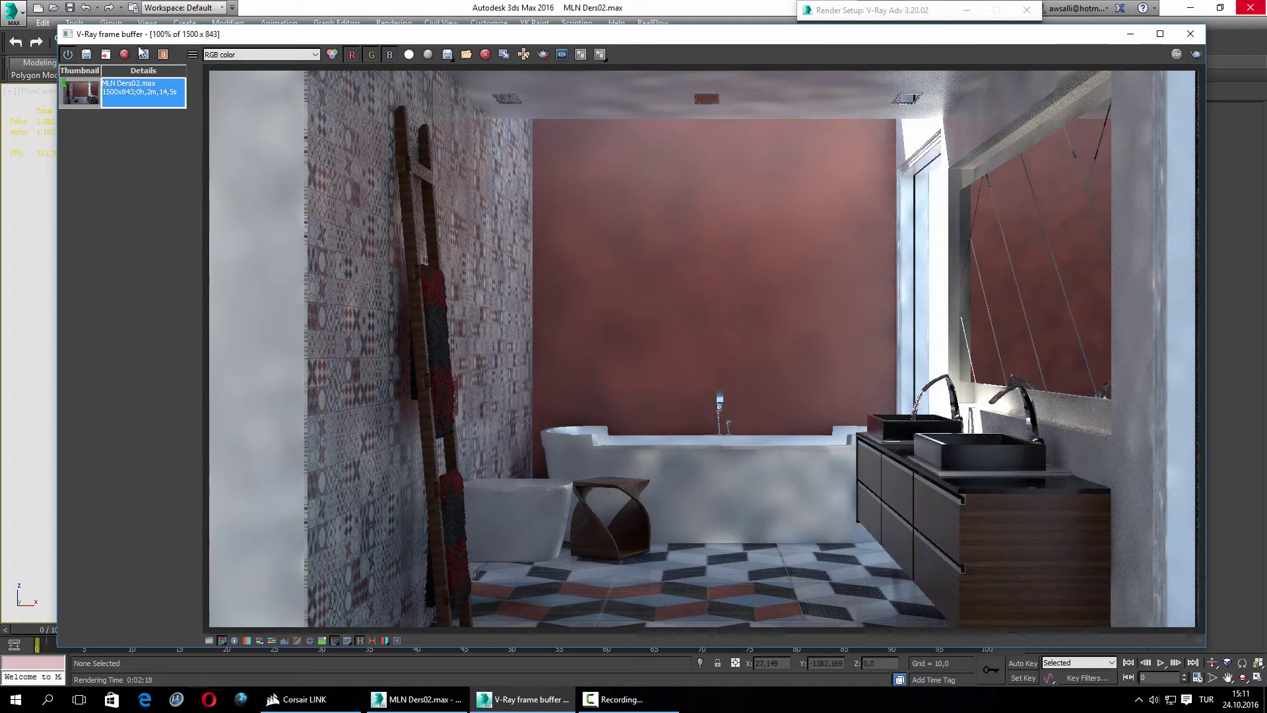
{"action": "left_click", "coordinate": [144, 54]}
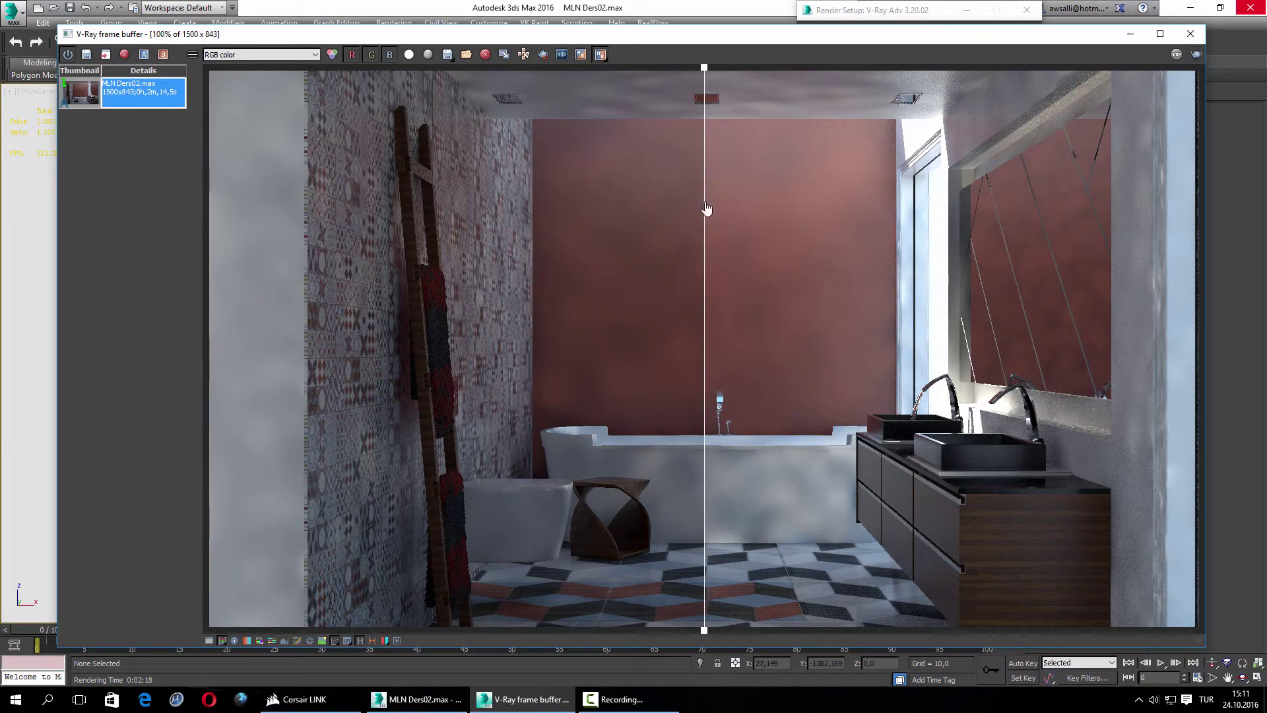
{"action": "left_click_drag", "start_coordinate": [705, 208], "coordinate": [815, 238]}
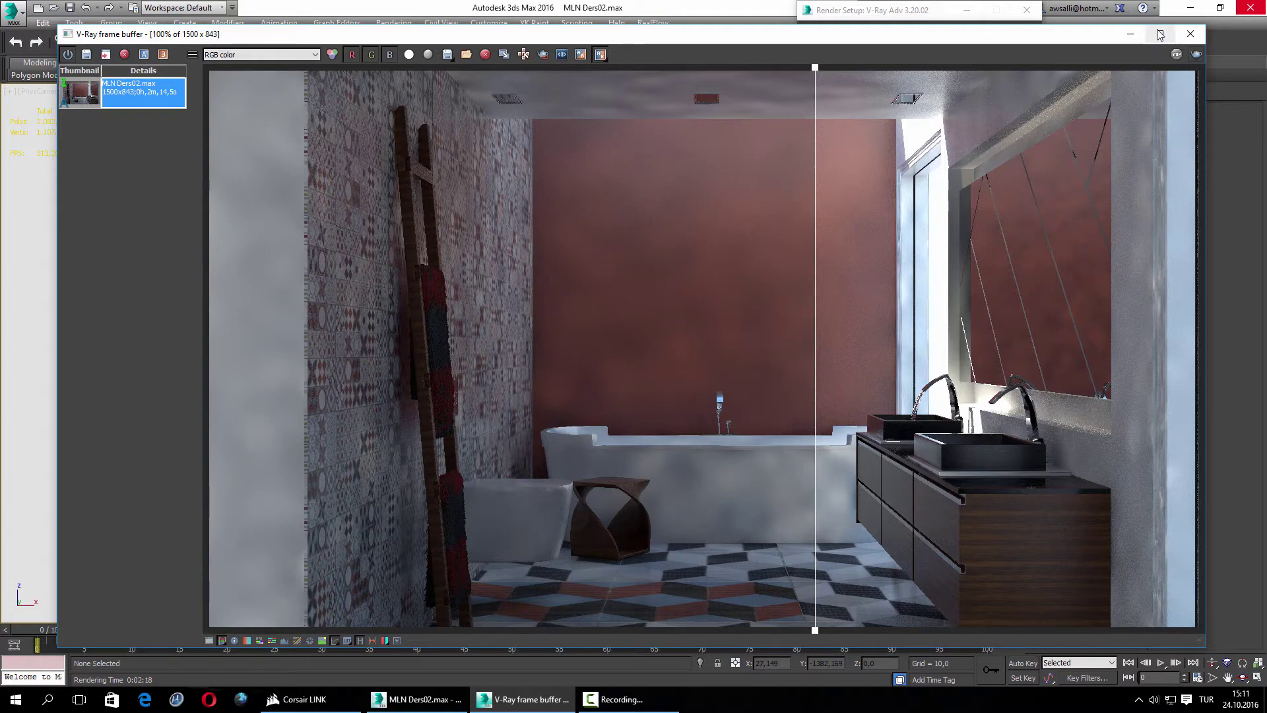
{"action": "left_click", "coordinate": [1192, 34]}
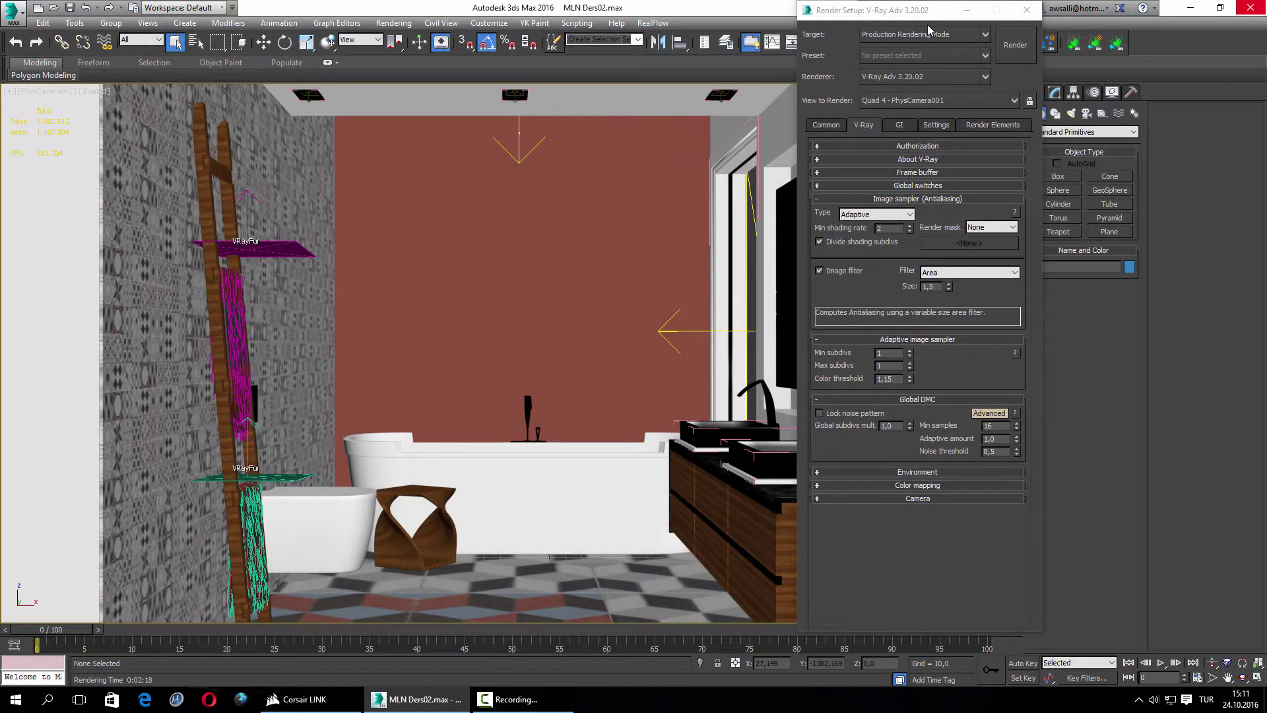
Reset the renderer to V-Ray Adv by switching to Default Scanline and back
{"action": "left_click_drag", "start_coordinate": [924, 10], "coordinate": [428, 9]}
{"action": "left_click", "coordinate": [429, 76]}
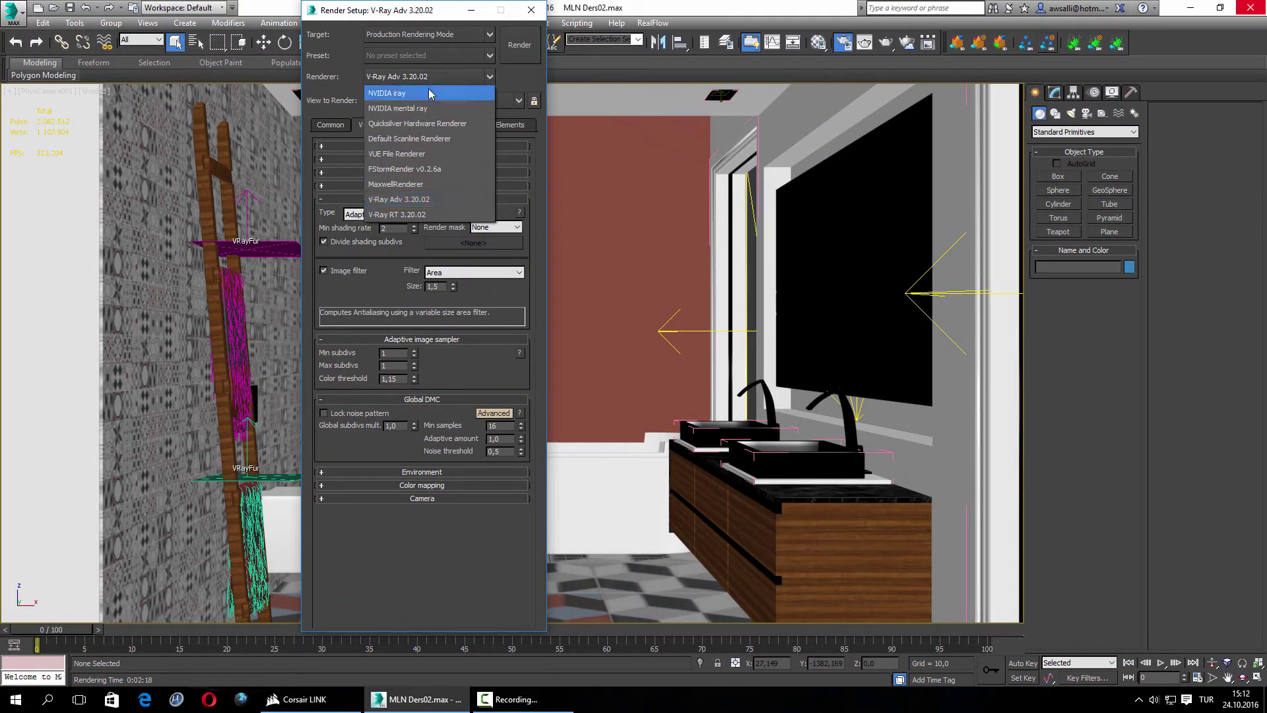
{"action": "left_click", "coordinate": [412, 139]}
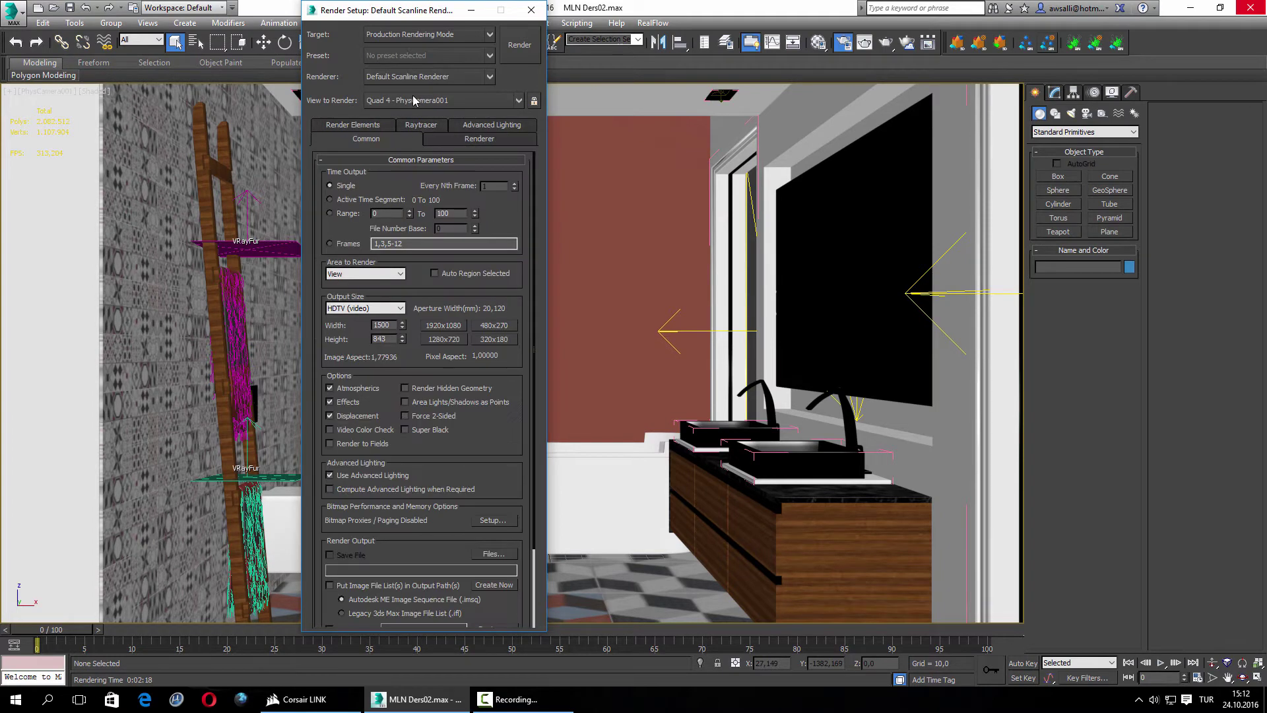
{"action": "left_click", "coordinate": [423, 77]}
{"action": "left_click", "coordinate": [394, 198]}
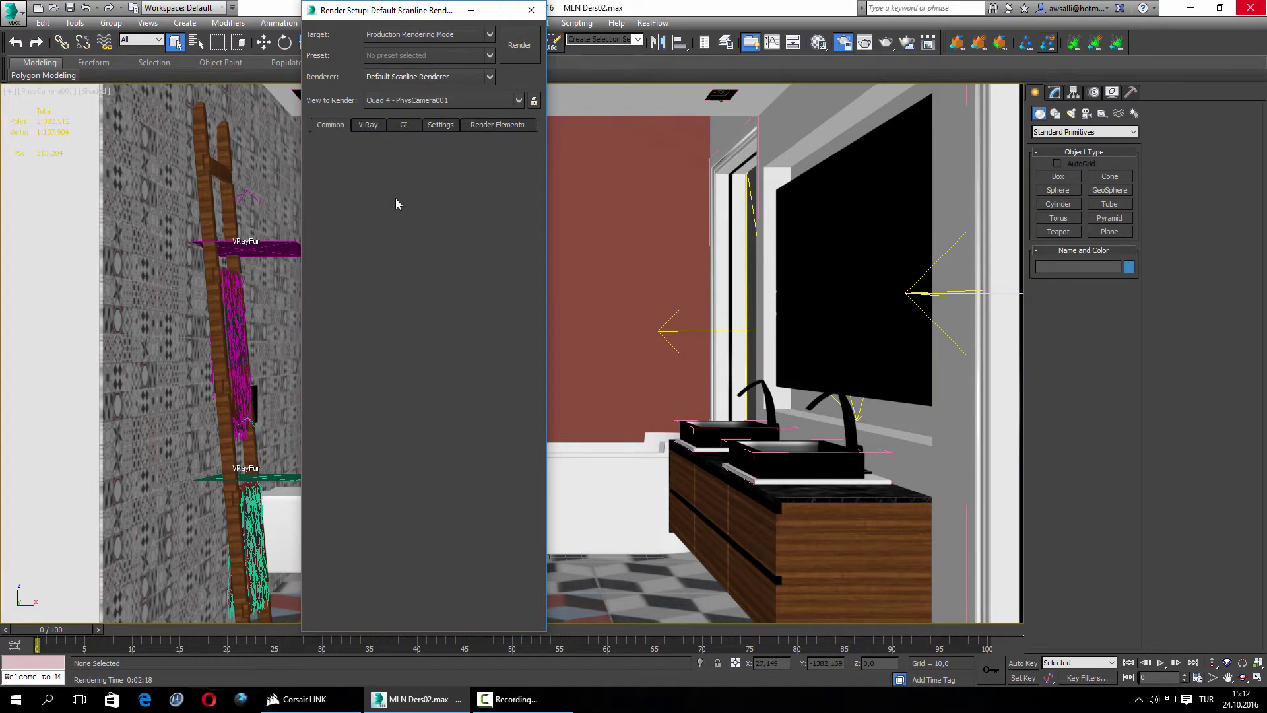
Switch V-Ray Global switches to Expert mode and set Default lights to Off
{"action": "left_click", "coordinate": [369, 126]}
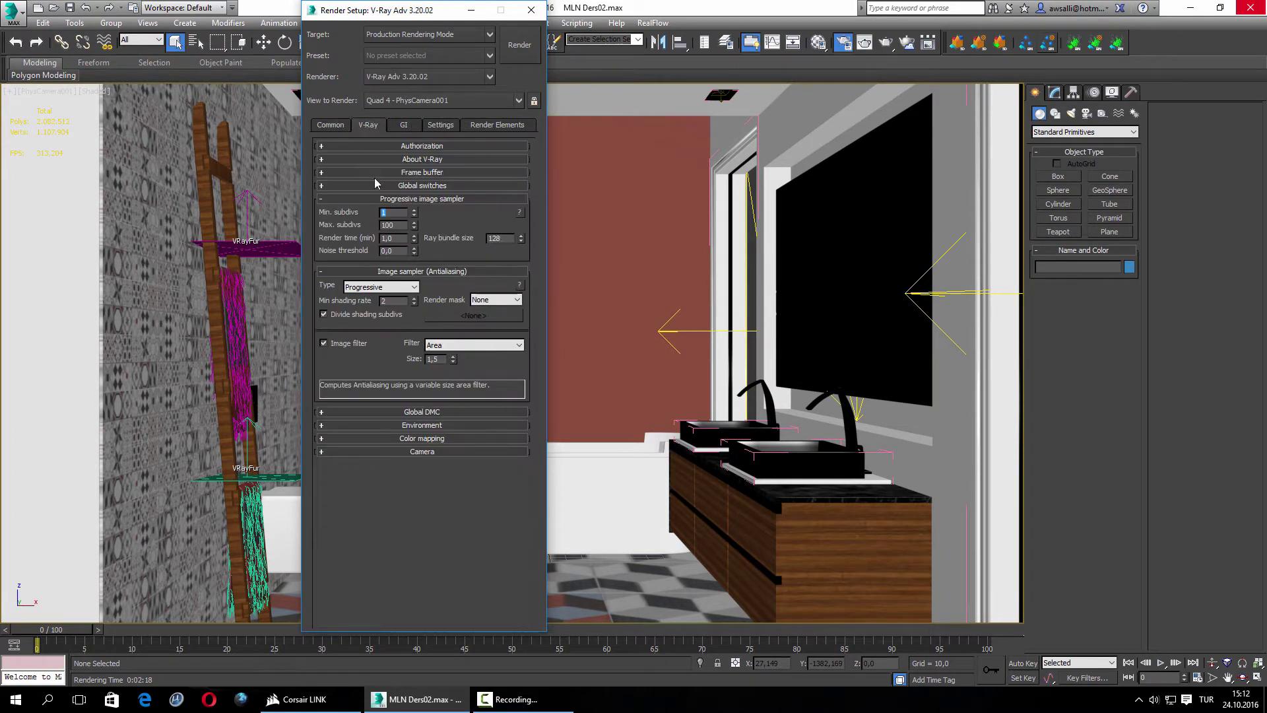
{"action": "left_click", "coordinate": [430, 173]}
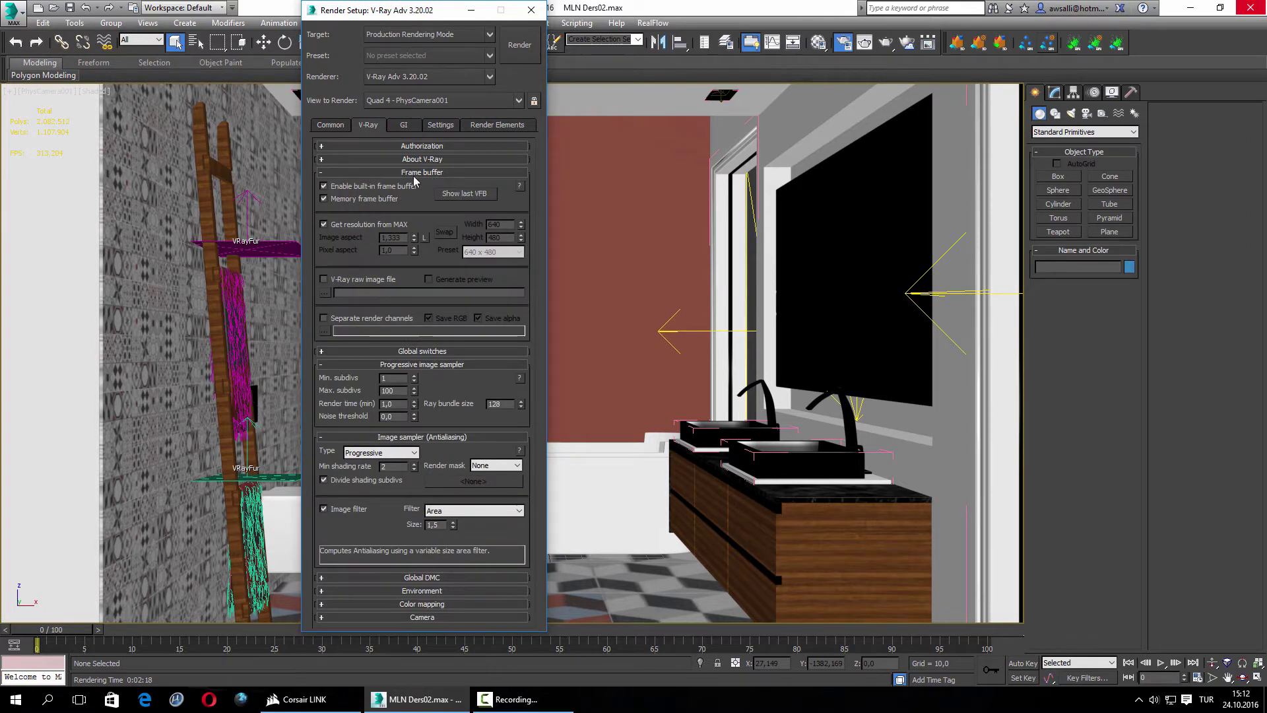
{"action": "left_click", "coordinate": [414, 173]}
{"action": "left_click", "coordinate": [415, 185]}
{"action": "left_click_drag", "start_coordinate": [415, 10], "coordinate": [329, 14]}
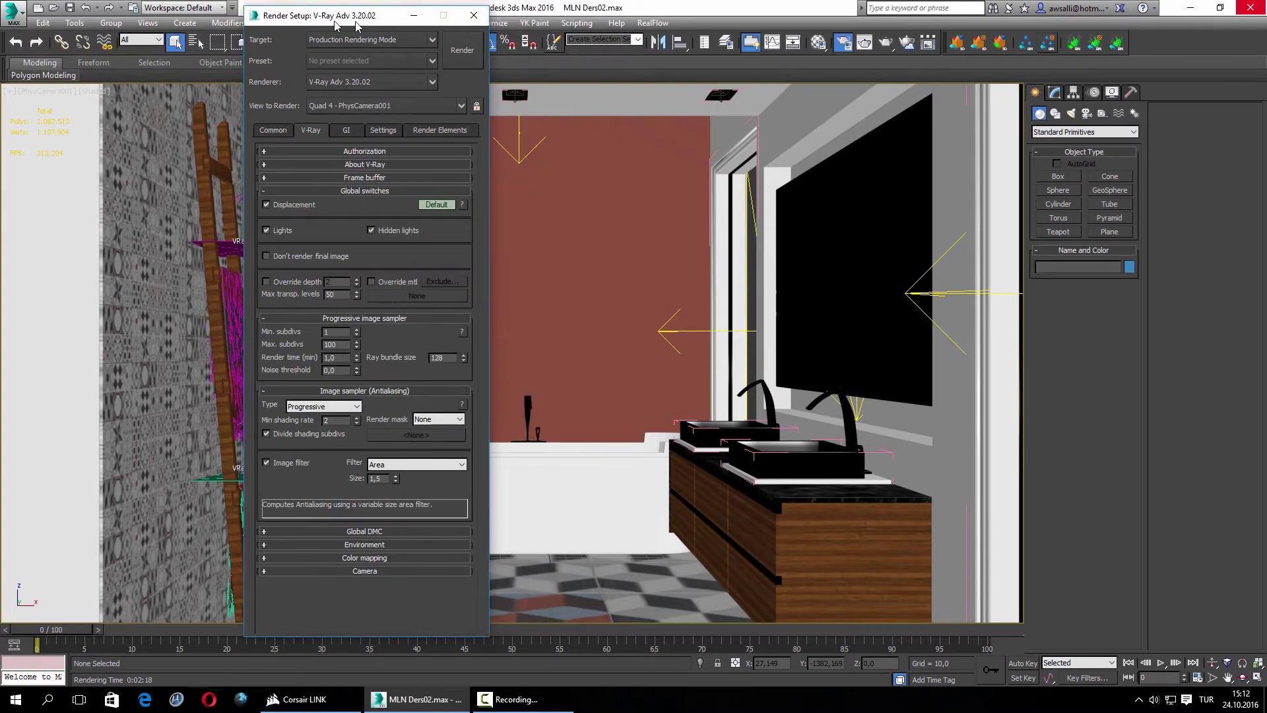
{"action": "left_click", "coordinate": [410, 203]}
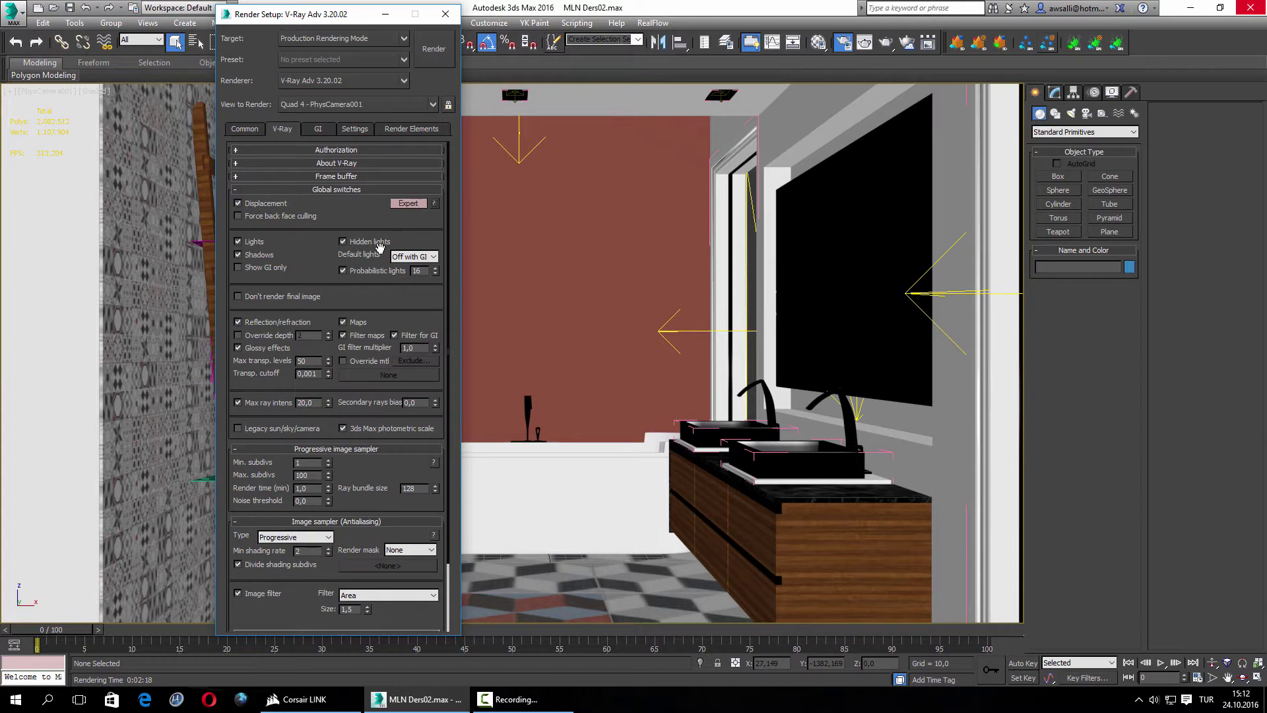
{"action": "left_click", "coordinate": [426, 258]}
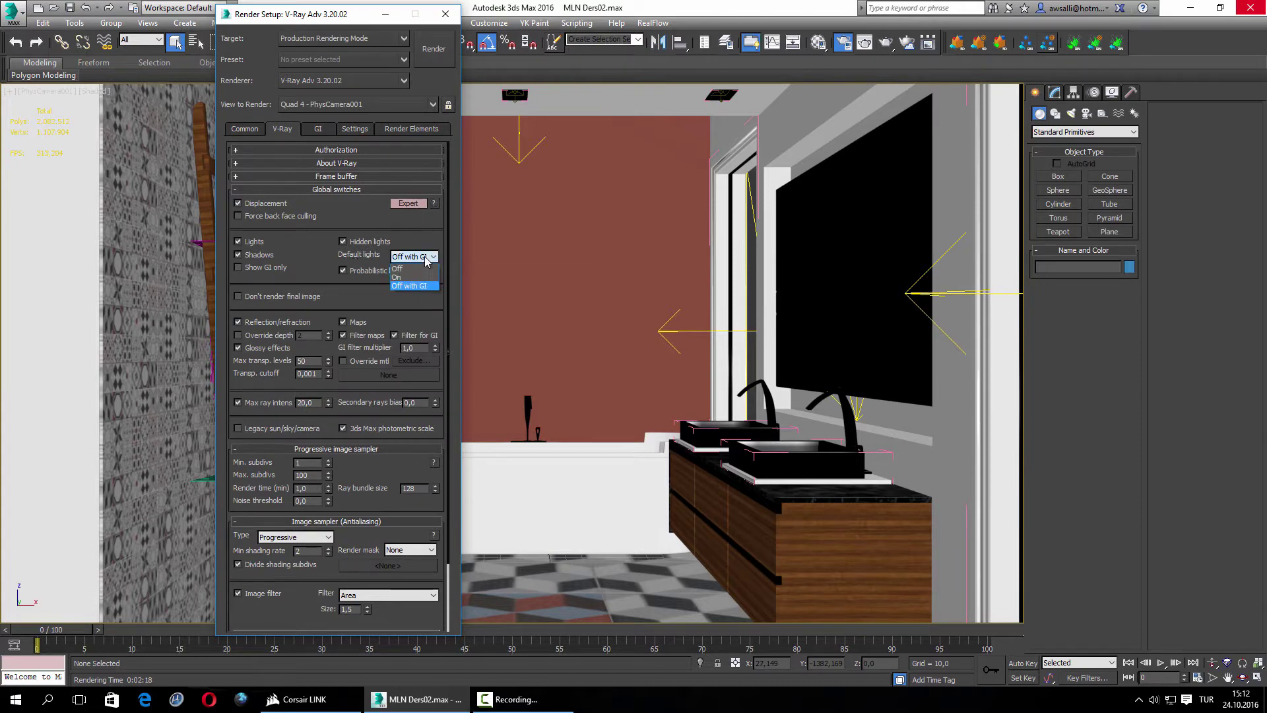
{"action": "left_click", "coordinate": [414, 268]}
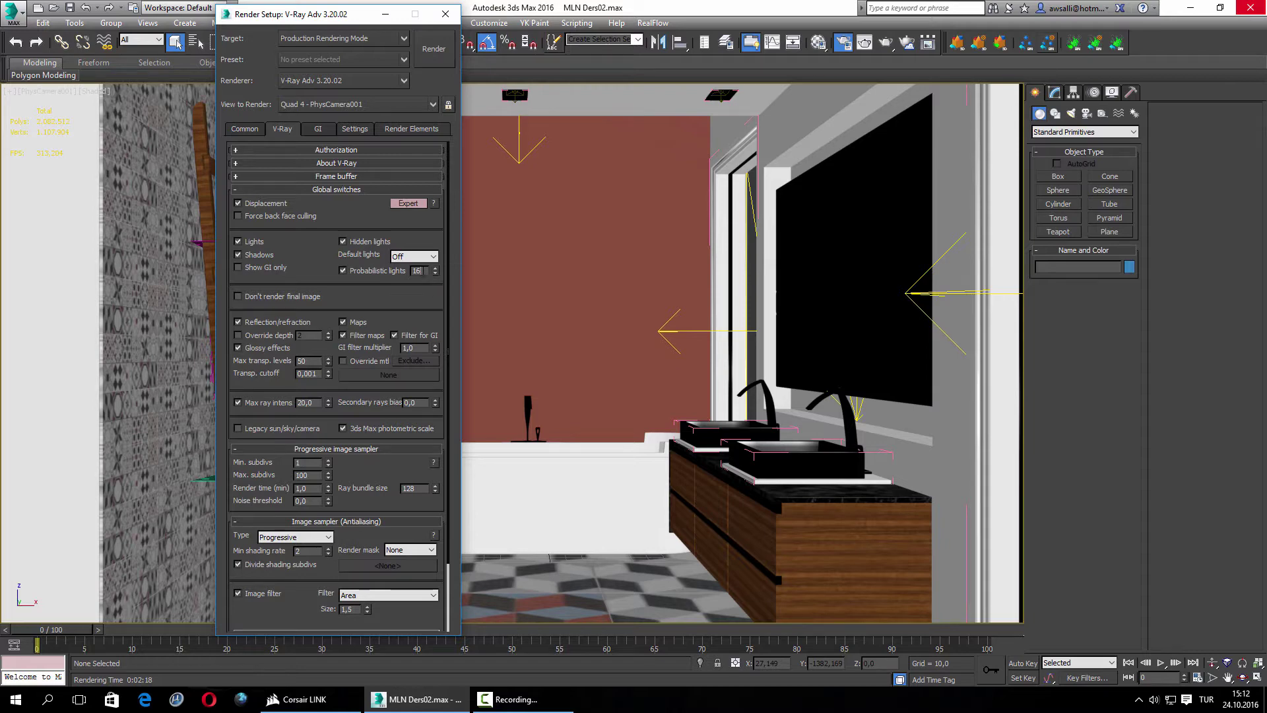
Enter 8 as the Probabilistic lights count
{"action": "type", "text": "8"}
Turn off probabilistic lights, use the Adaptive sampler with max subdivs 32, and open the Material Editor
{"action": "left_click", "coordinate": [383, 274]}
{"action": "scroll", "coordinate": [353, 302], "scroll_direction": "down", "scroll_amount": 3}
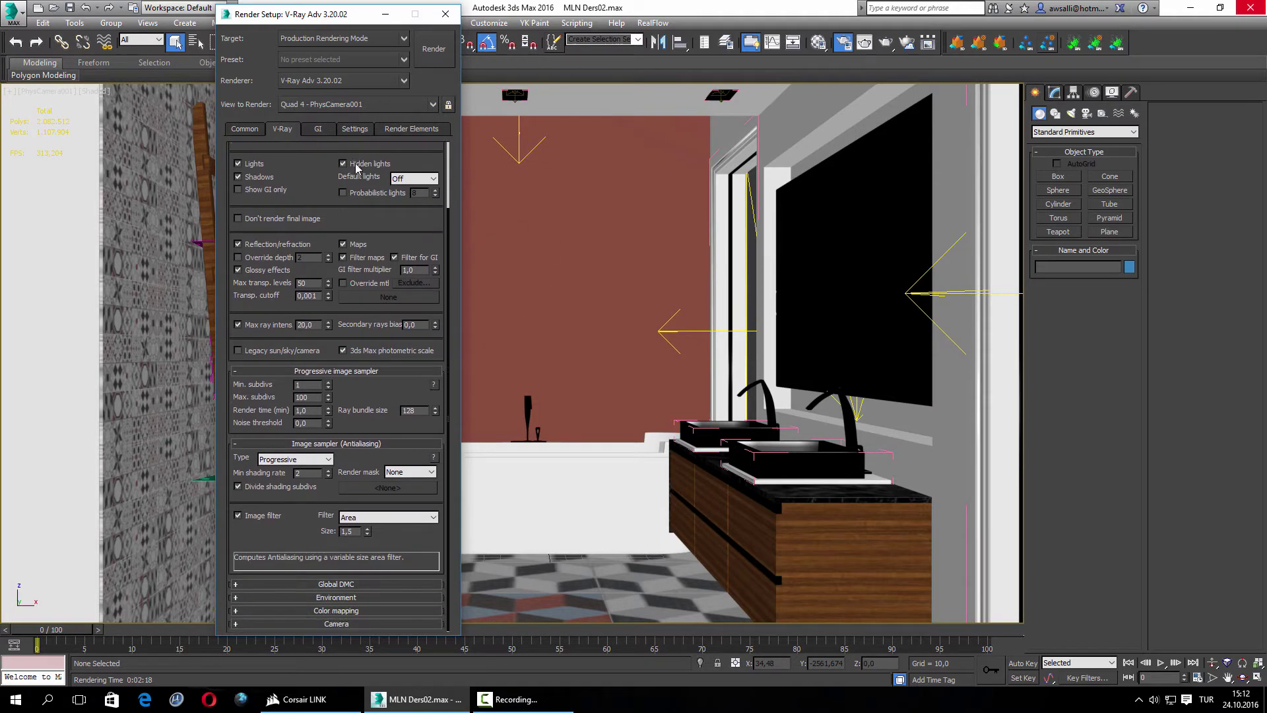
{"action": "left_click", "coordinate": [310, 459]}
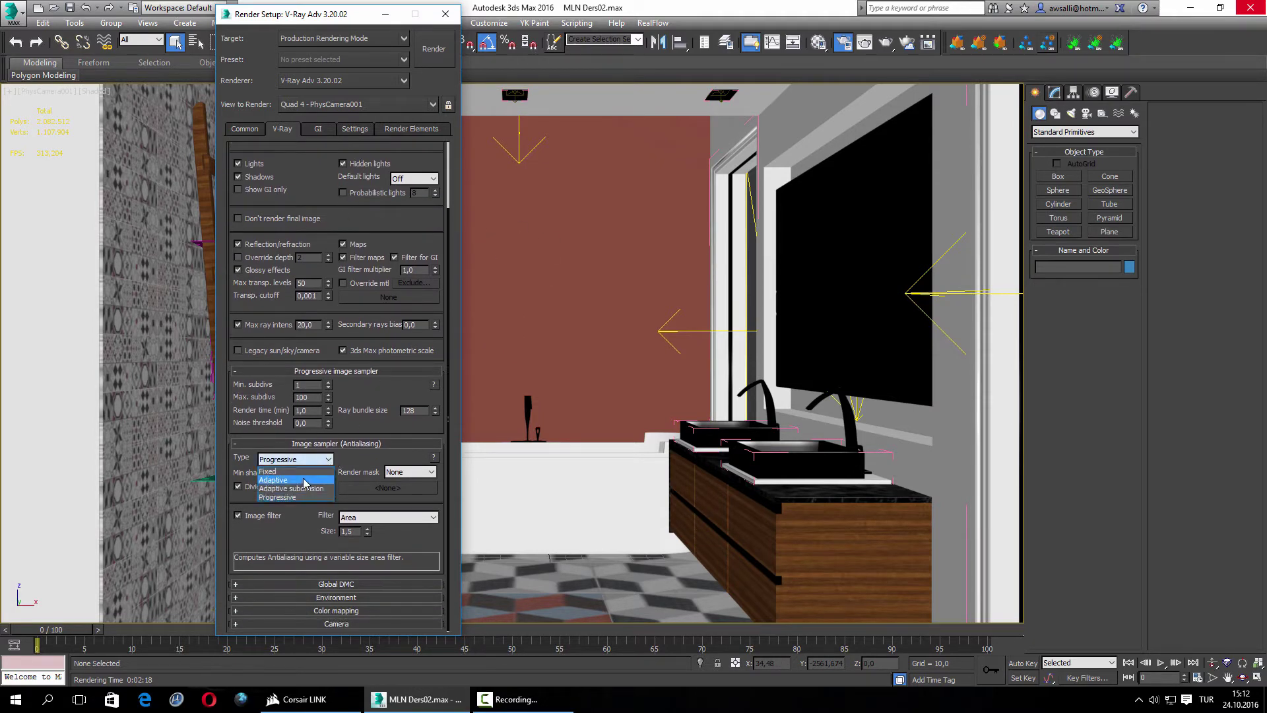
{"action": "left_click", "coordinate": [303, 481]}
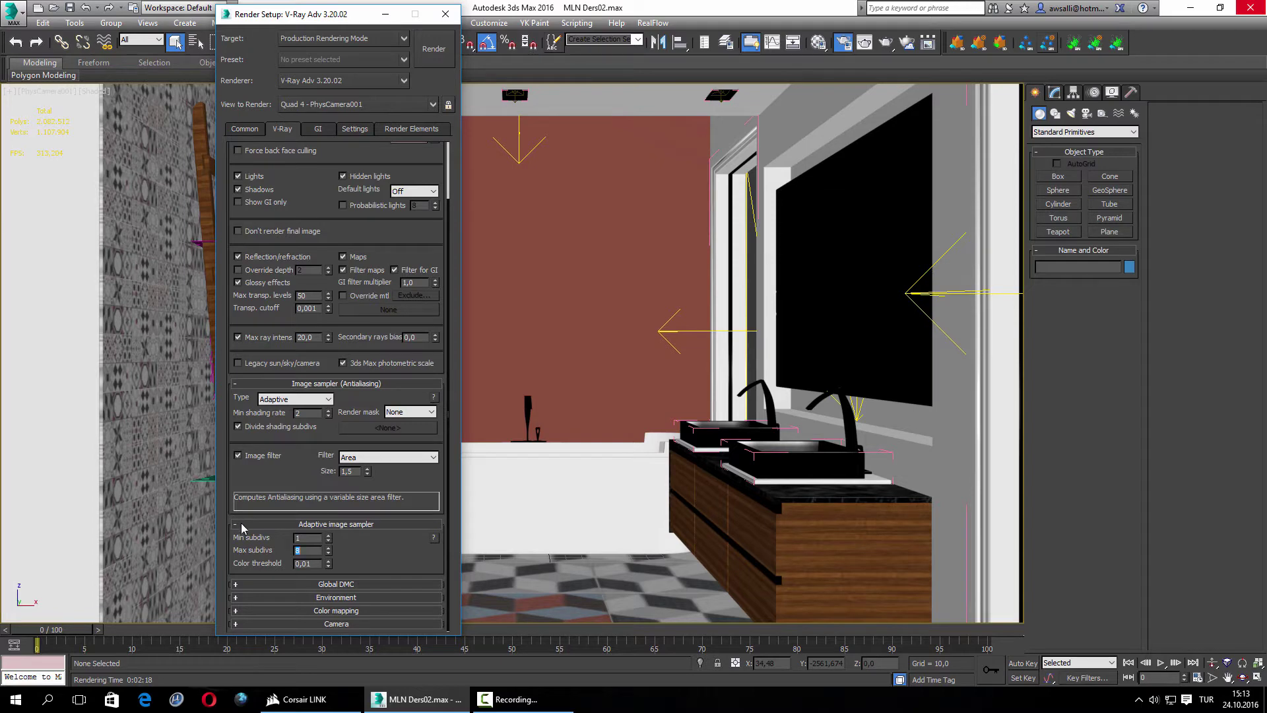
{"action": "type", "text": "2"}
{"action": "key", "text": "Return"}
{"action": "left_click", "coordinate": [819, 42]}
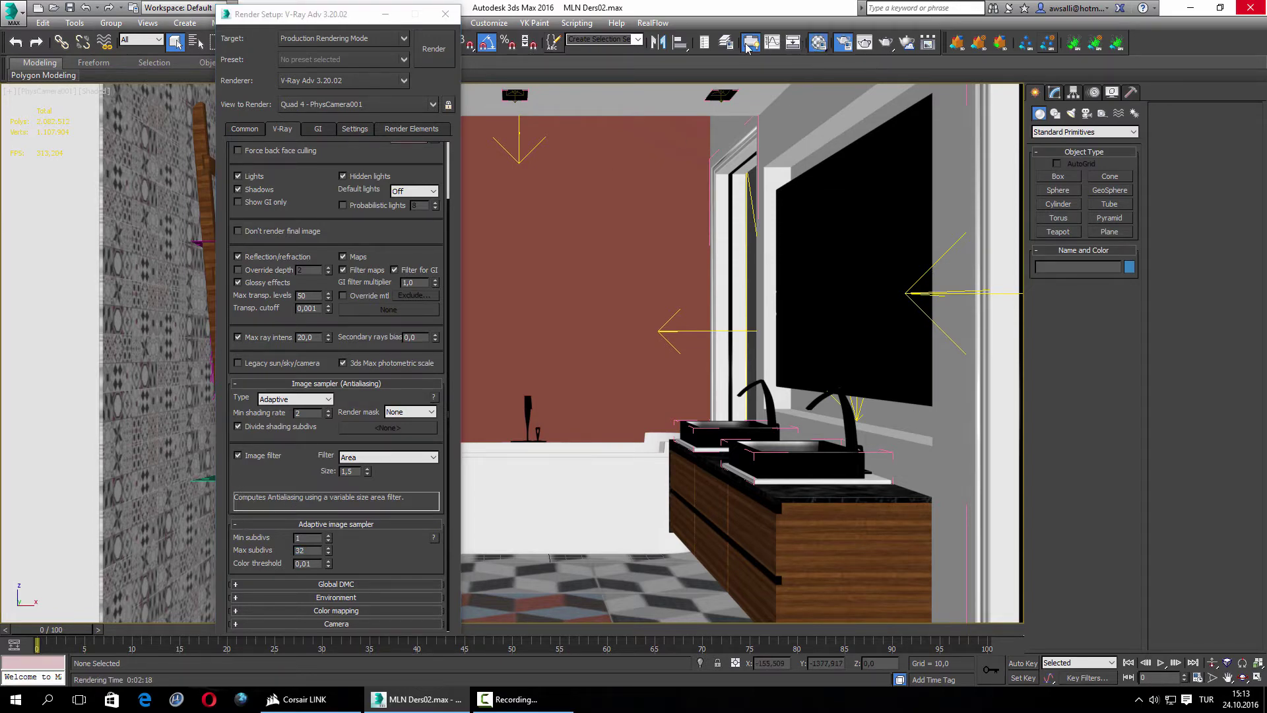
{"action": "left_click_drag", "start_coordinate": [713, 25], "coordinate": [829, 33]}
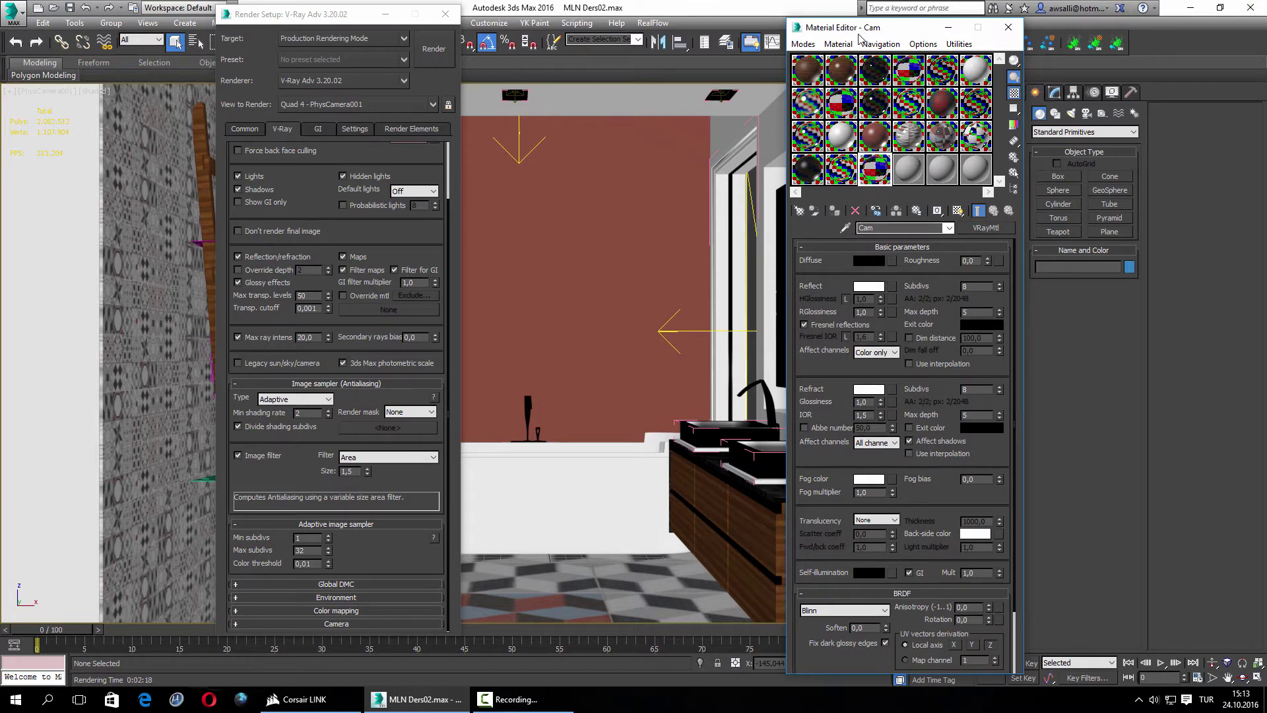
Show the Tabur material in the Material Editor and set min shading rate to 4
{"action": "left_click_drag", "start_coordinate": [859, 32], "coordinate": [811, 16]}
{"action": "left_click", "coordinate": [759, 53]}
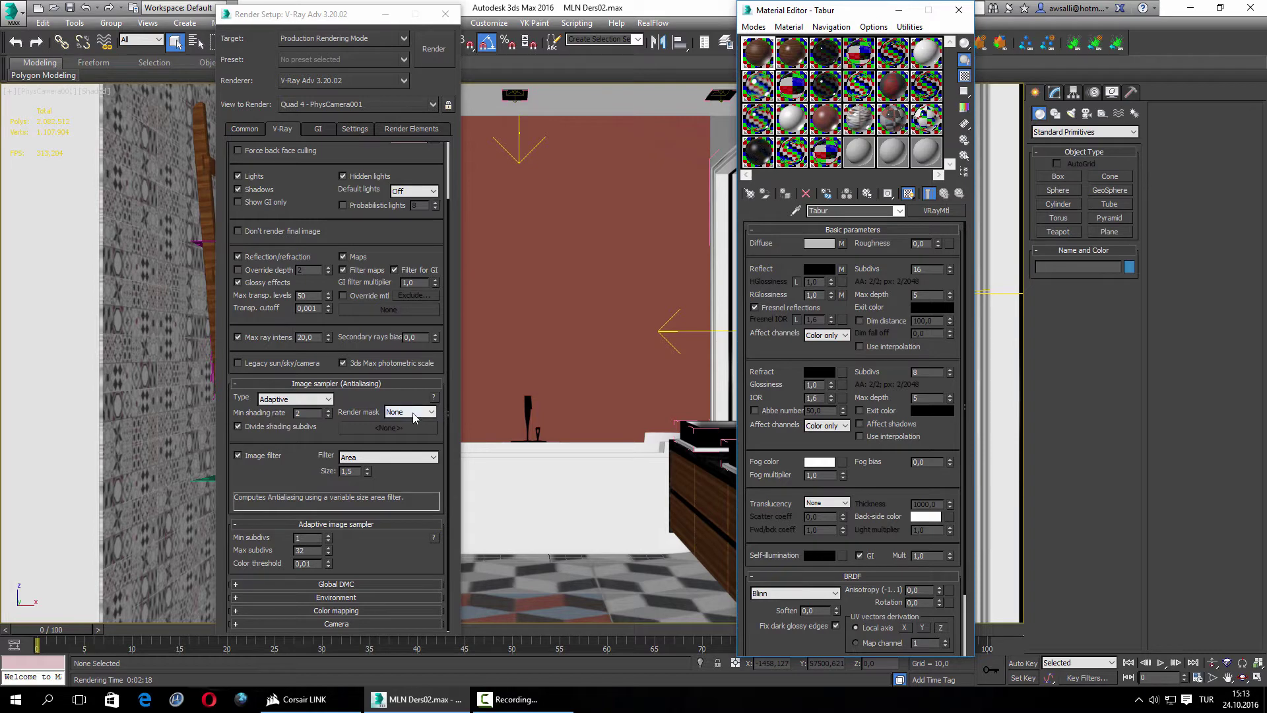
{"action": "left_click", "coordinate": [318, 413]}
{"action": "type", "text": "4"}
{"action": "key", "text": "Return"}
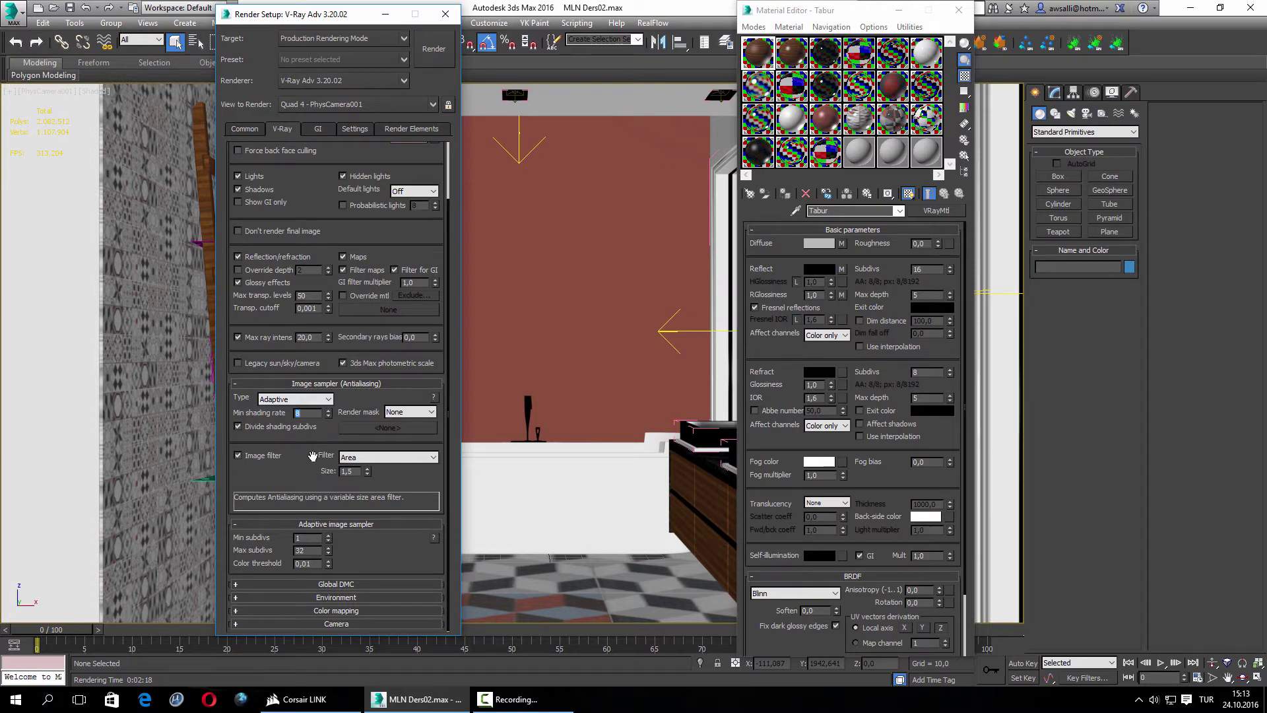
Set the image sampler's min shading rate to 6 and max subdivs to 32
{"action": "double_click", "coordinate": [308, 550]}
{"action": "type", "text": "16"}
{"action": "key", "text": "Return"}
{"action": "left_click", "coordinate": [322, 413]}
{"action": "type", "text": "4"}
{"action": "key", "text": "Return"}
{"action": "type", "text": "6"}
{"action": "key", "text": "BackSpace"}
{"action": "key", "text": "BackSpace"}
{"action": "type", "text": "32"}
{"action": "key", "text": "Return"}
Change the antialiasing filter from Area to Mitchell-Netravali
{"action": "mouse_move", "coordinate": [309, 565]}
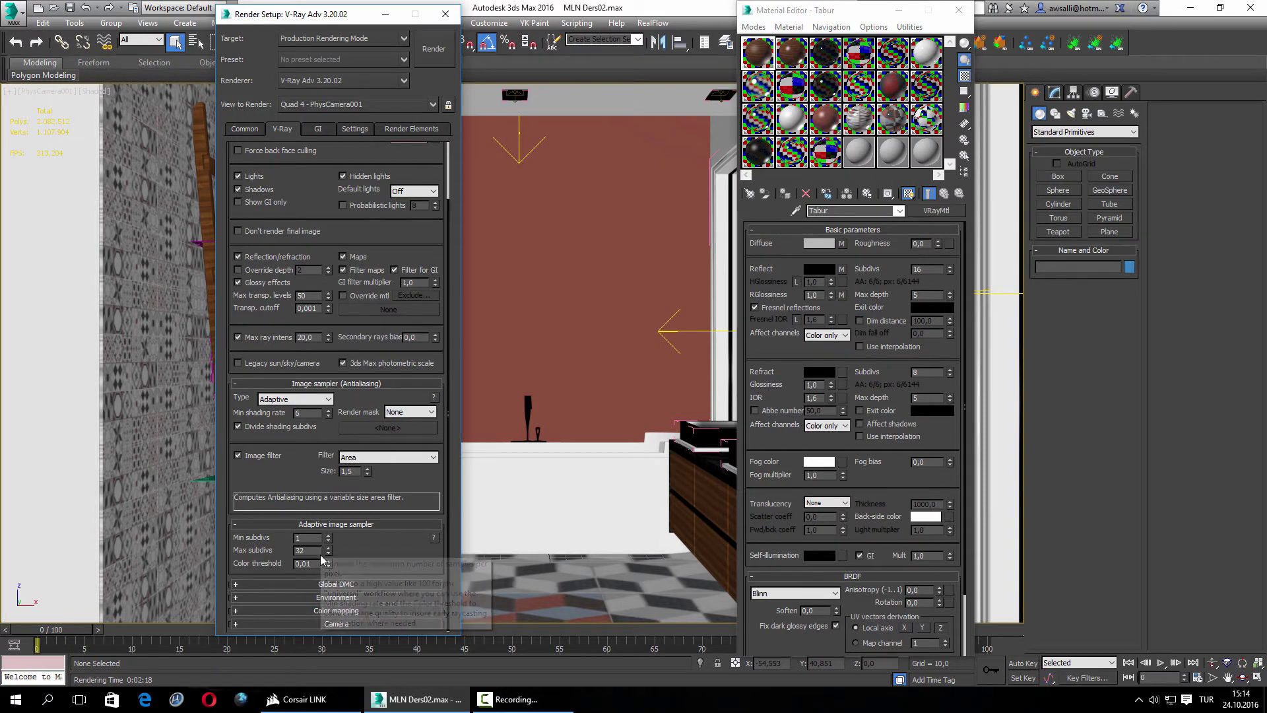
{"action": "left_click", "coordinate": [398, 460]}
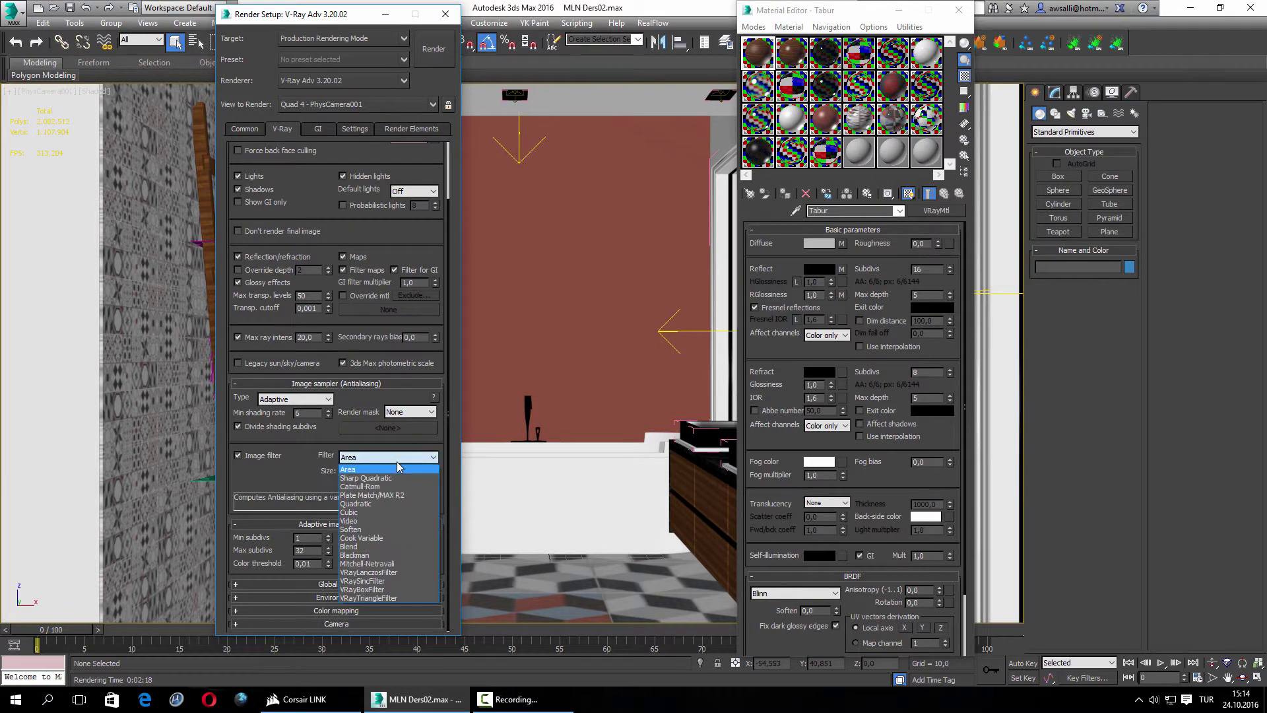
{"action": "left_click", "coordinate": [344, 564]}
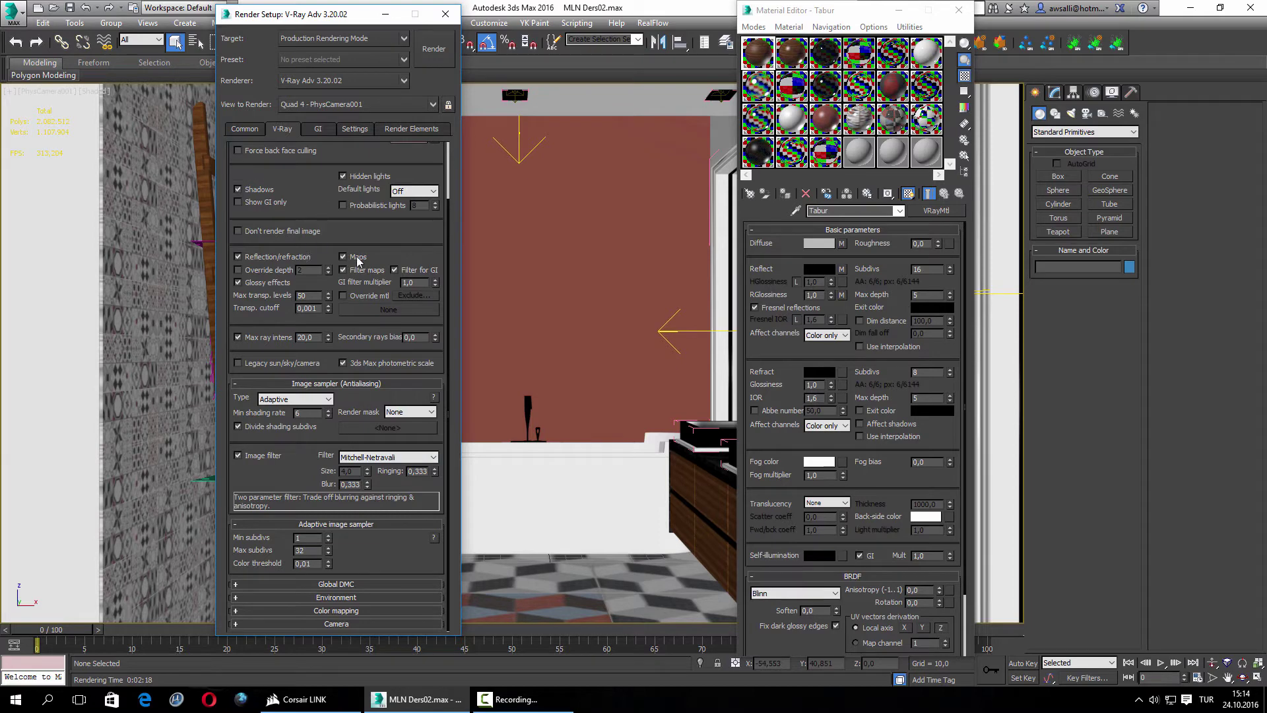
Collapse Global switches and expand the Global DMC rollout in Advanced mode
{"action": "scroll", "coordinate": [342, 244], "scroll_direction": "up", "scroll_amount": 3}
{"action": "left_click", "coordinate": [327, 189]}
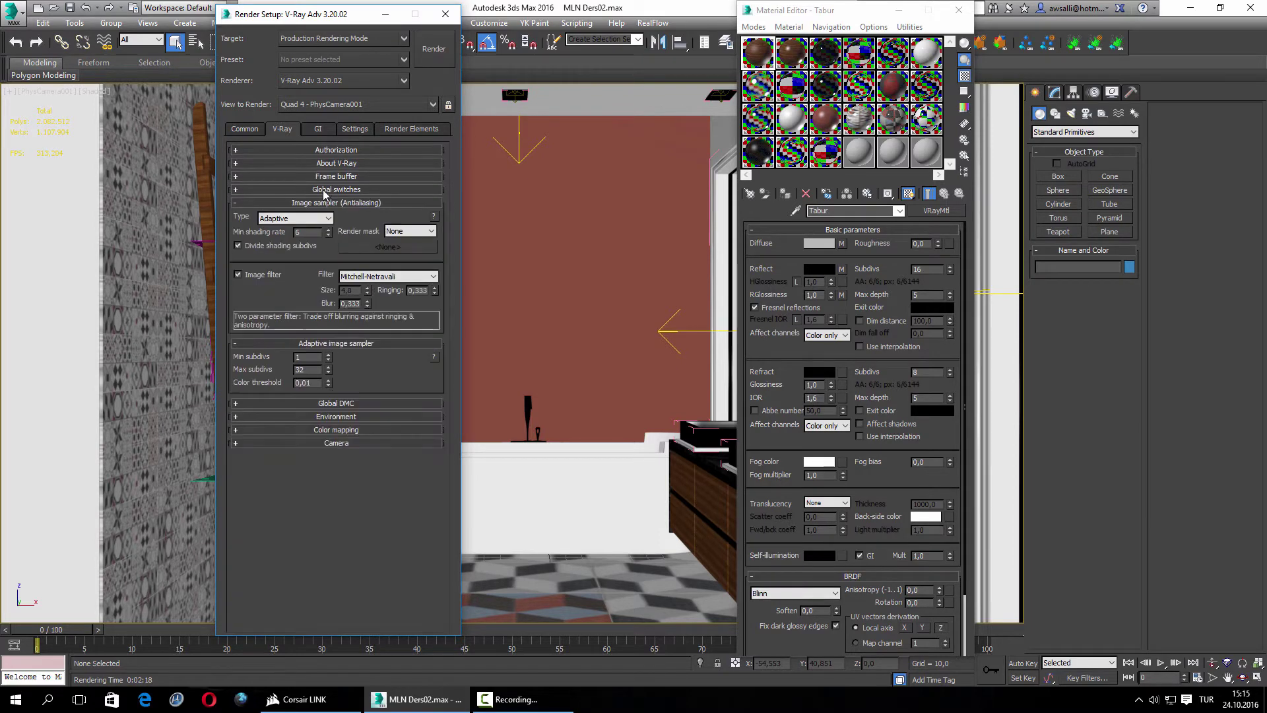
{"action": "left_click", "coordinate": [338, 405]}
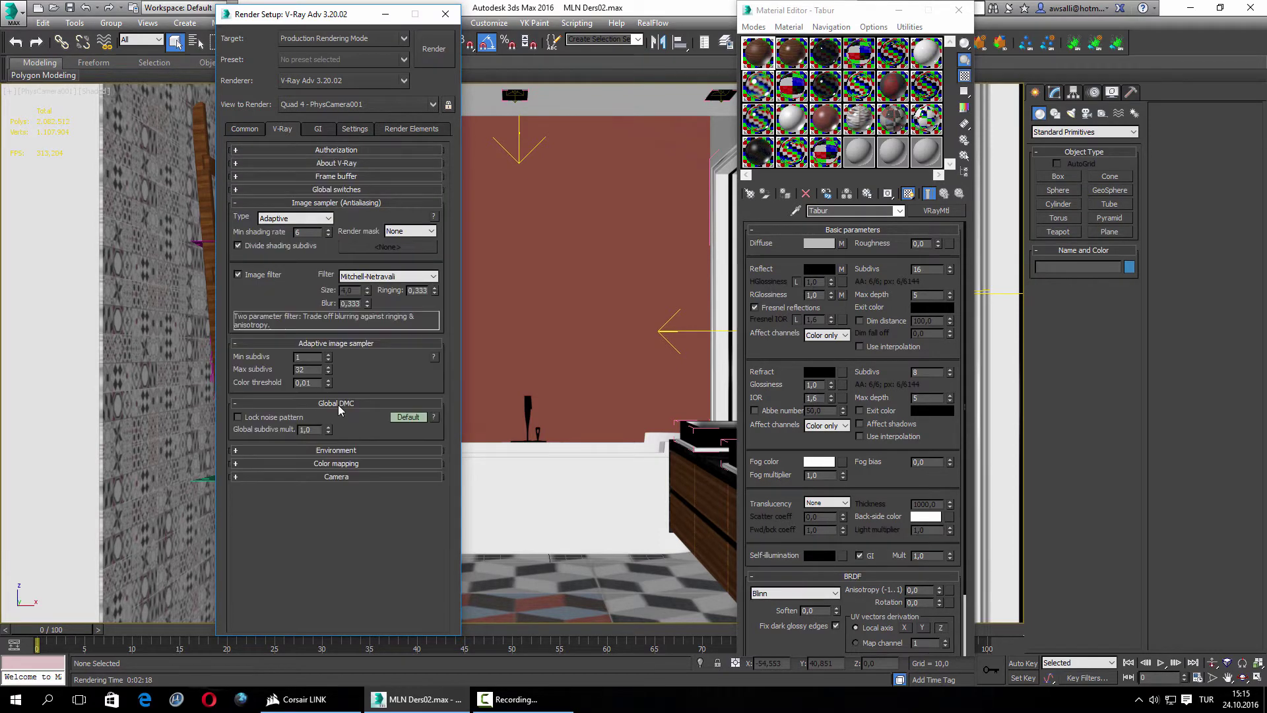
{"action": "left_click", "coordinate": [404, 418]}
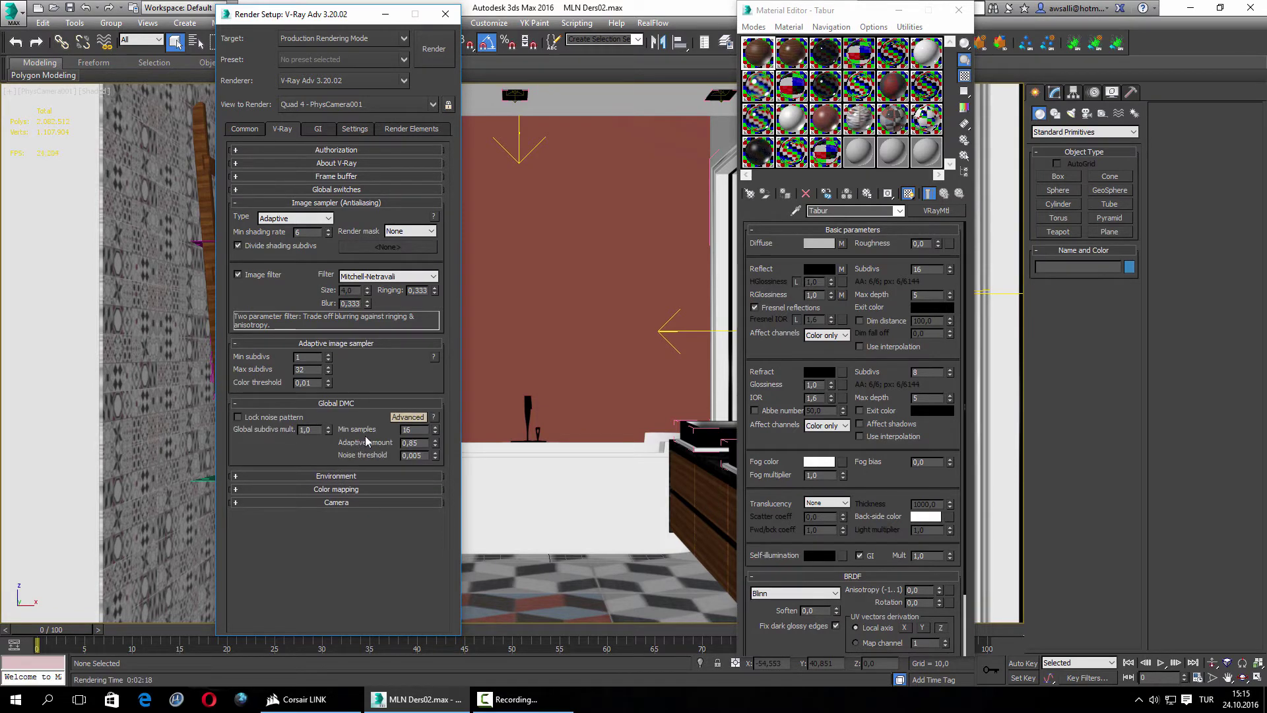
Set Global DMC min samples to 32 and adaptive amount to 0,65
{"action": "double_click", "coordinate": [414, 430]}
{"action": "type", "text": "32"}
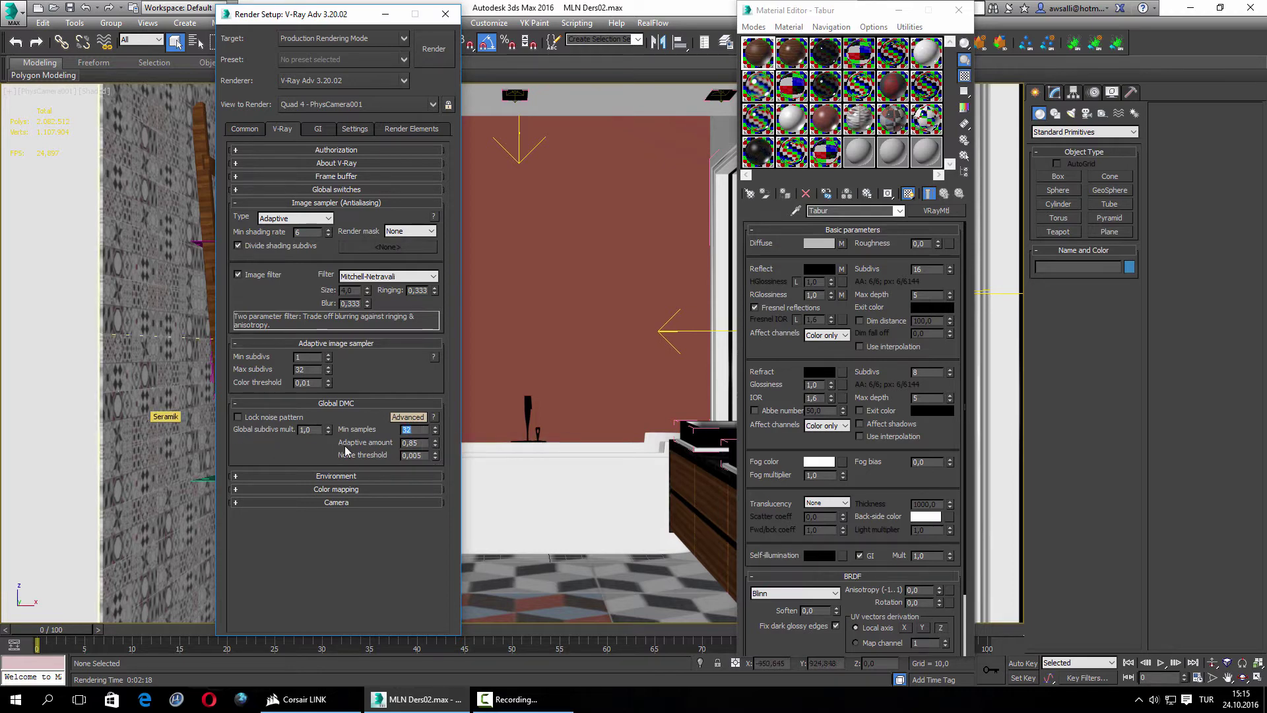
{"action": "double_click", "coordinate": [415, 442]}
{"action": "type", "text": "0,65"}
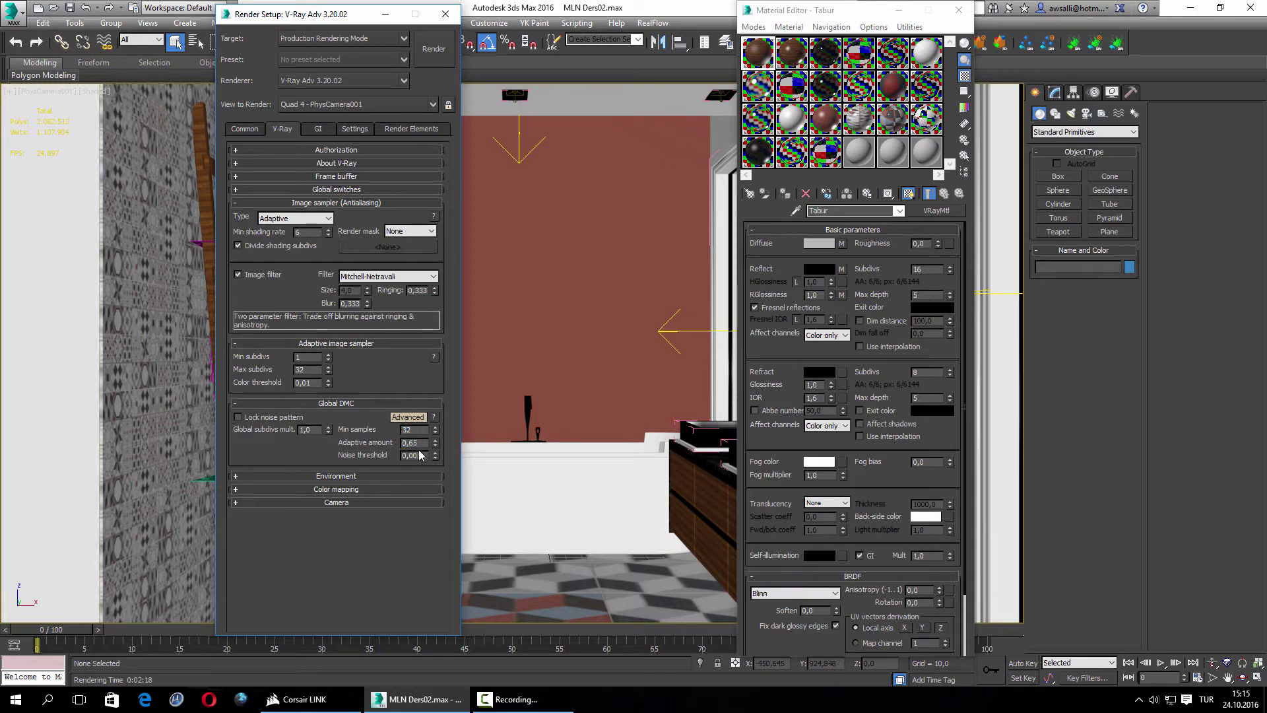
{"action": "key", "text": "Return"}
{"action": "left_click", "coordinate": [303, 489]}
Turn on GI with Irradiance map as the primary engine and expand its rollout
{"action": "left_click", "coordinate": [309, 125]}
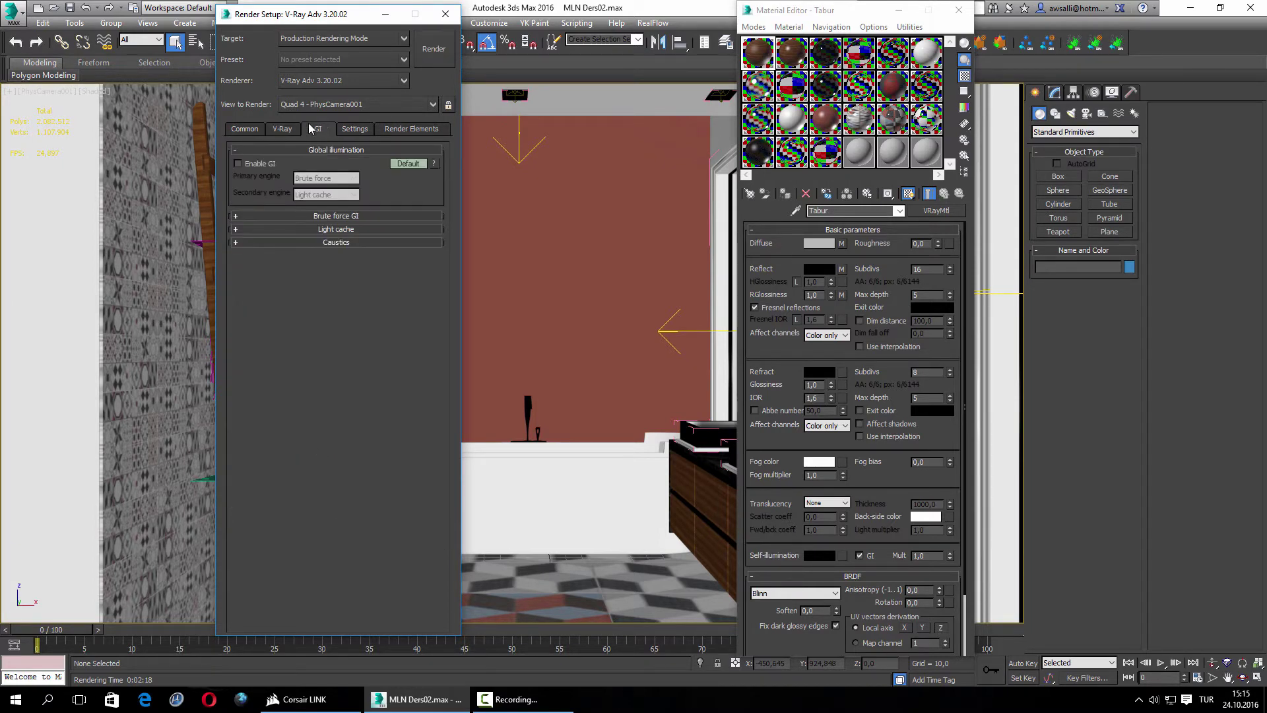
{"action": "left_click", "coordinate": [272, 164]}
{"action": "left_click", "coordinate": [327, 181]}
{"action": "left_click", "coordinate": [320, 191]}
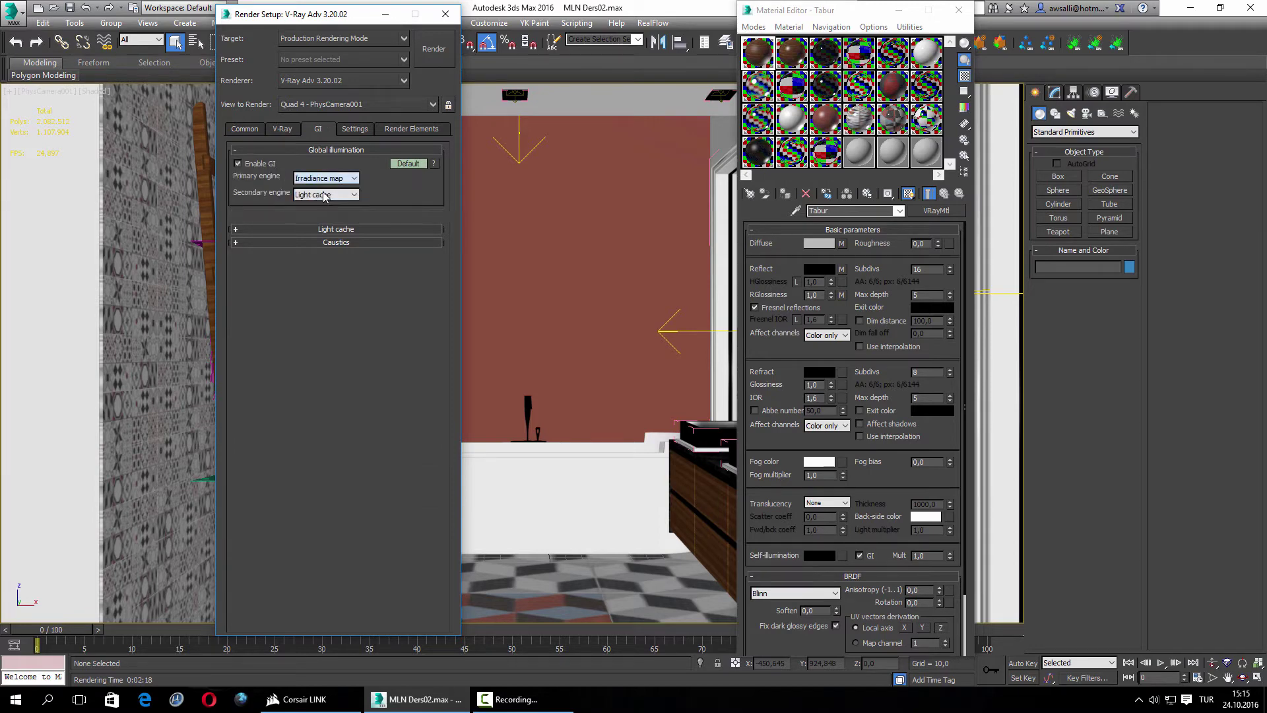
{"action": "left_click", "coordinate": [328, 219]}
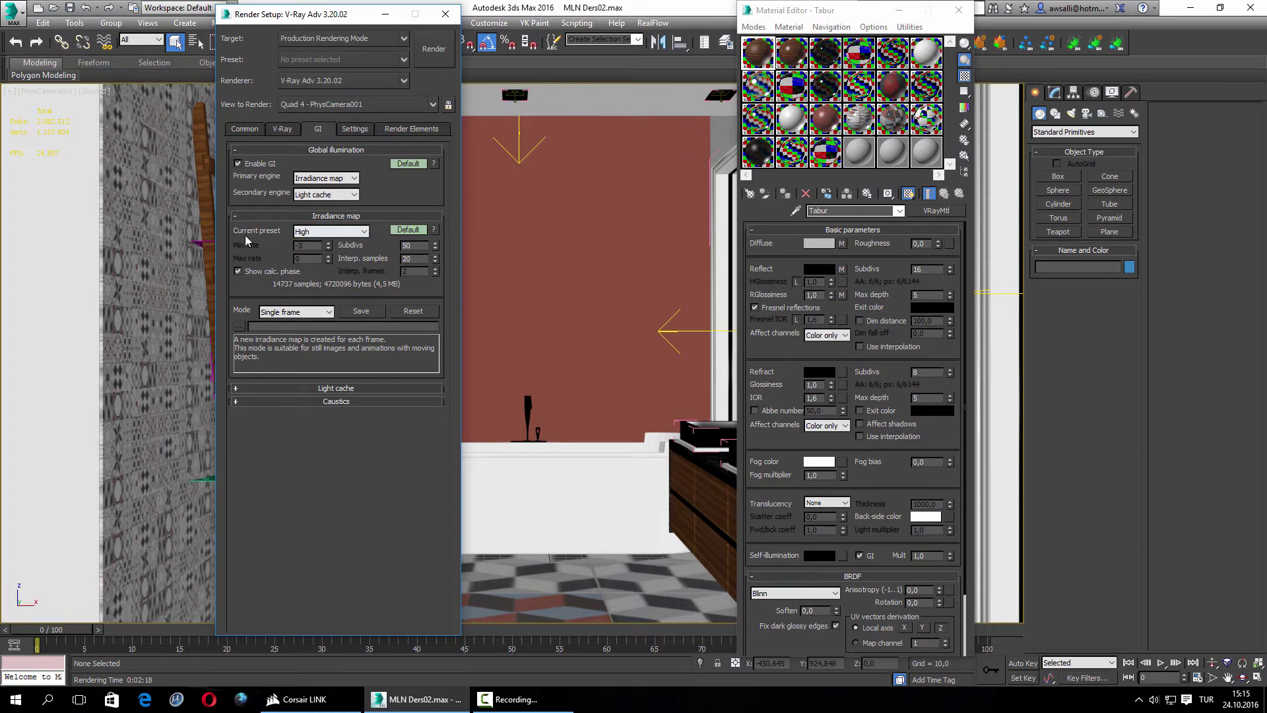
Choose the Medium irradiance map preset and switch its options to Expert
{"action": "left_click", "coordinate": [363, 232]}
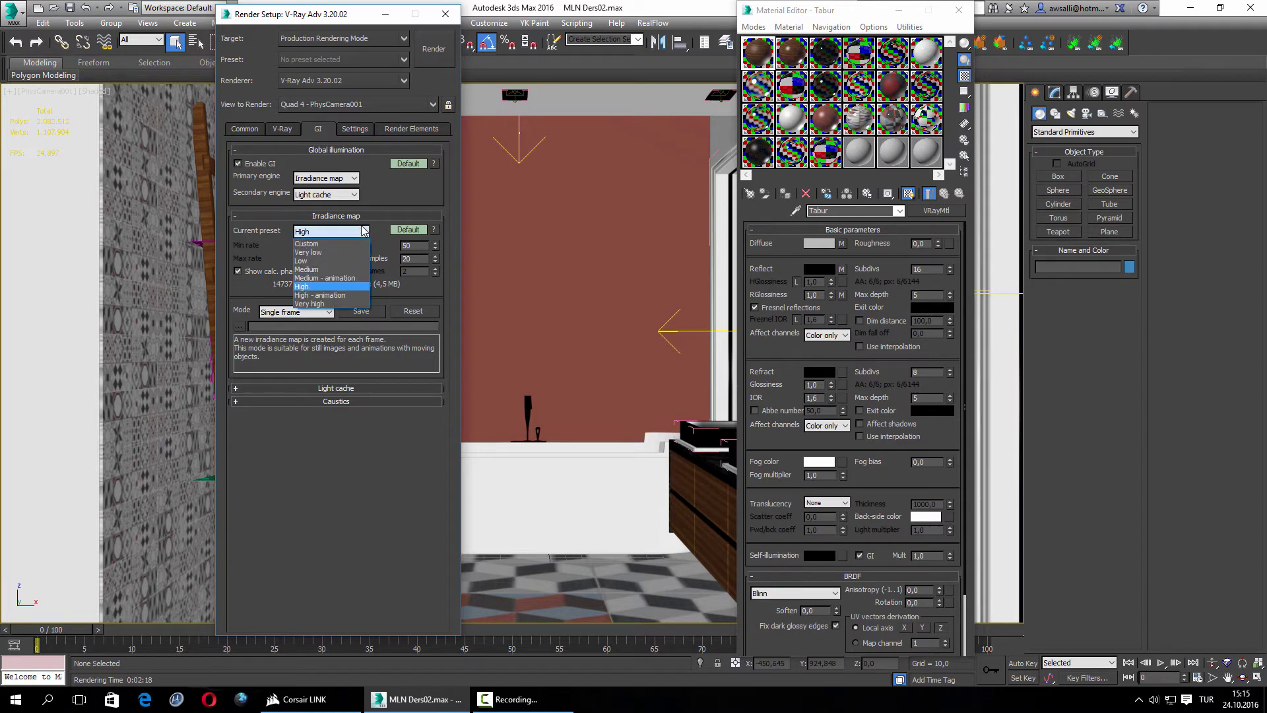
{"action": "left_click", "coordinate": [314, 270]}
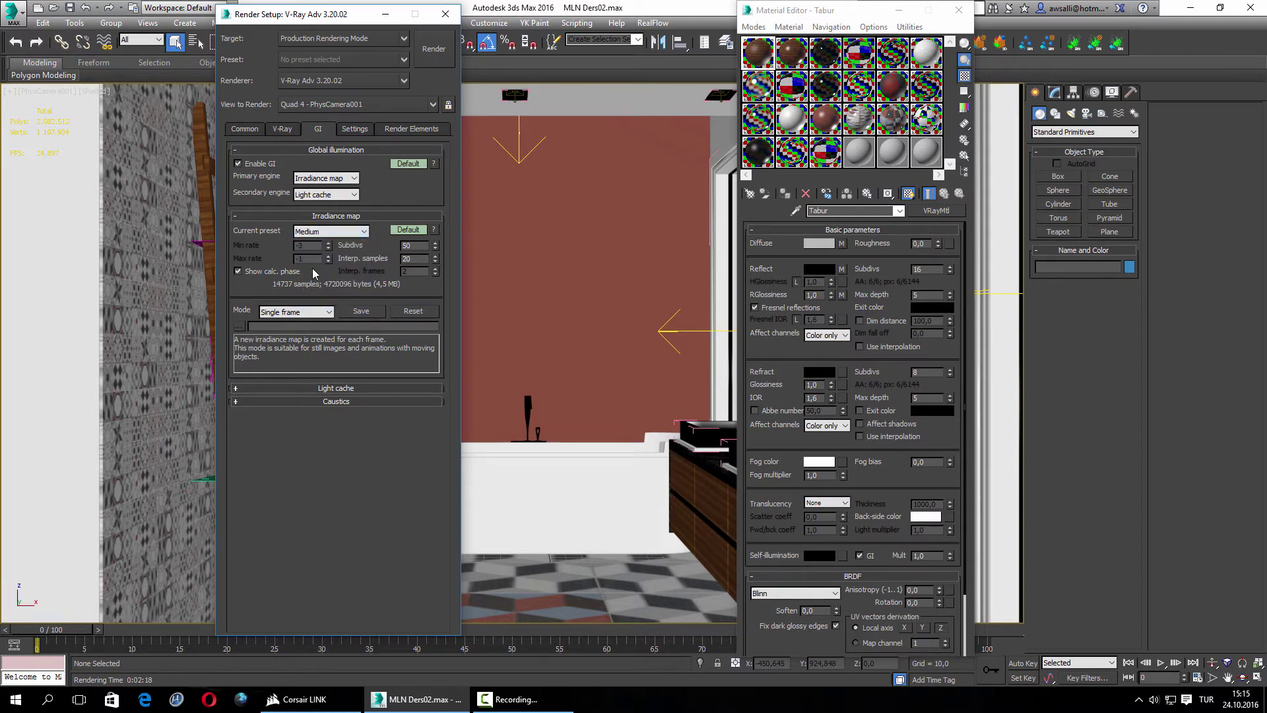
{"action": "left_click", "coordinate": [415, 230]}
{"action": "left_click", "coordinate": [406, 229]}
Change the irradiance preset to Custom with a min rate of 0, then view Common settings
{"action": "left_click", "coordinate": [338, 229]}
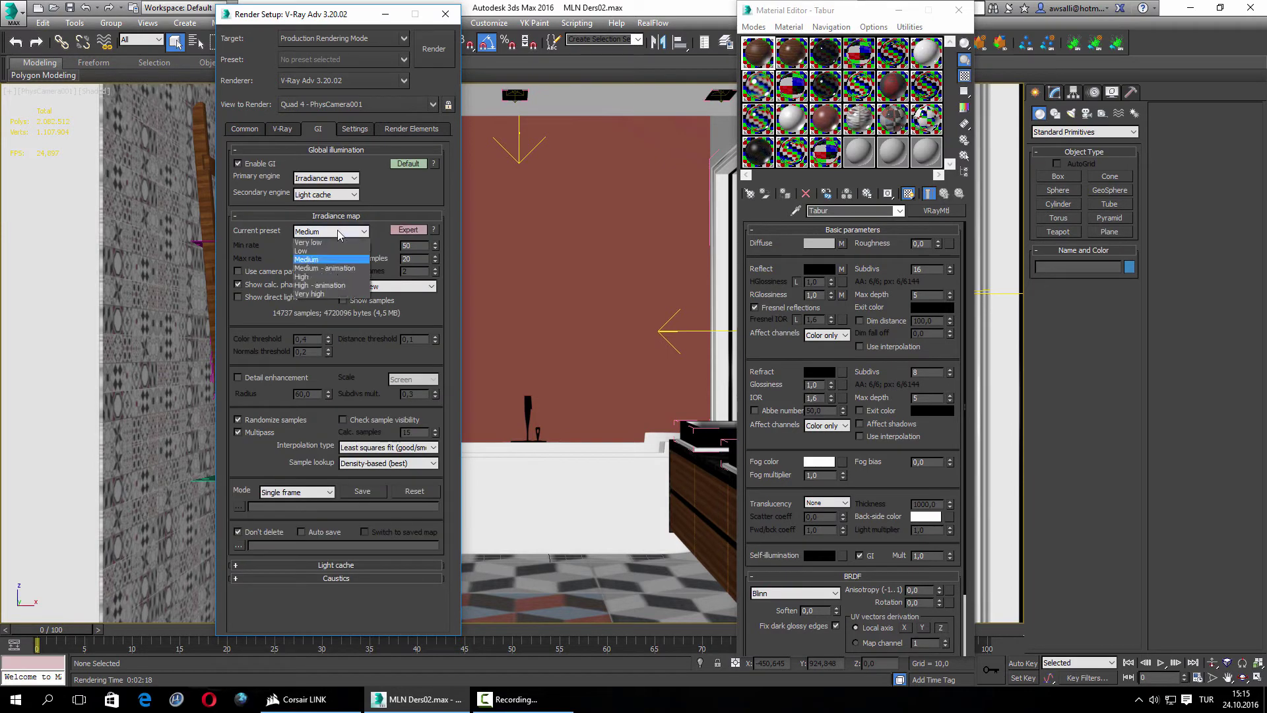
{"action": "left_click", "coordinate": [315, 244]}
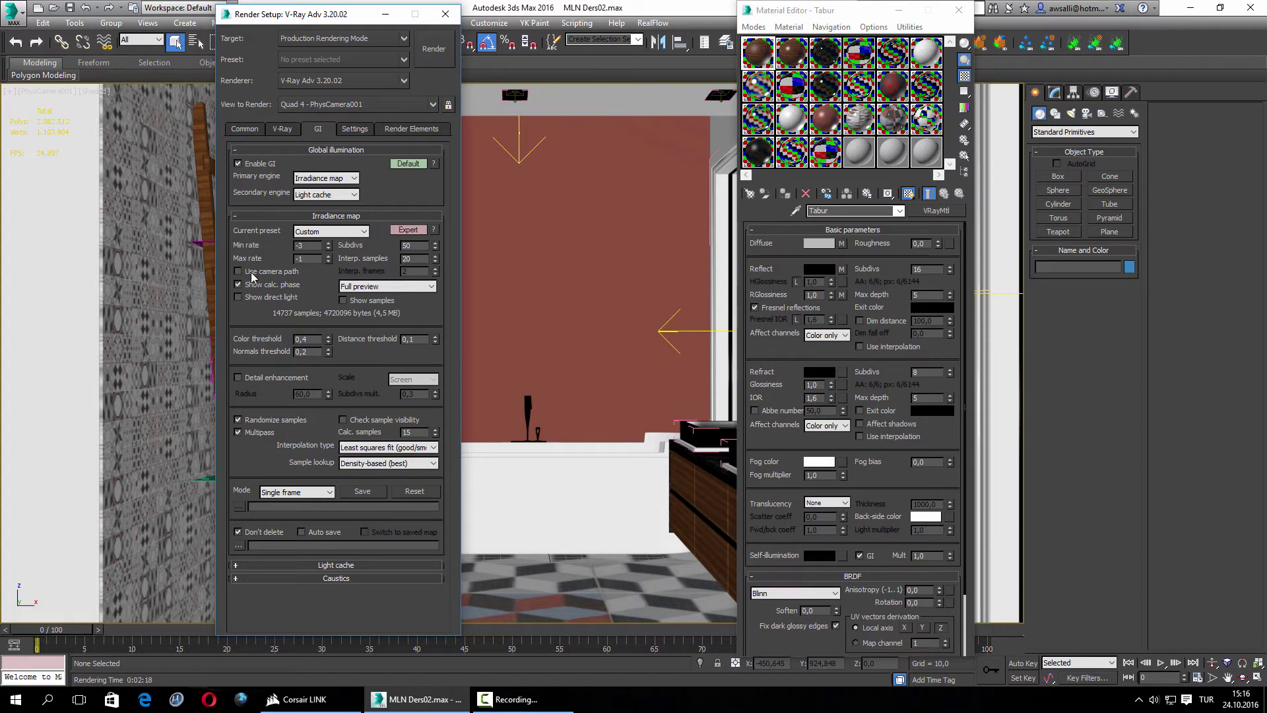
{"action": "mouse_move", "coordinate": [251, 275]}
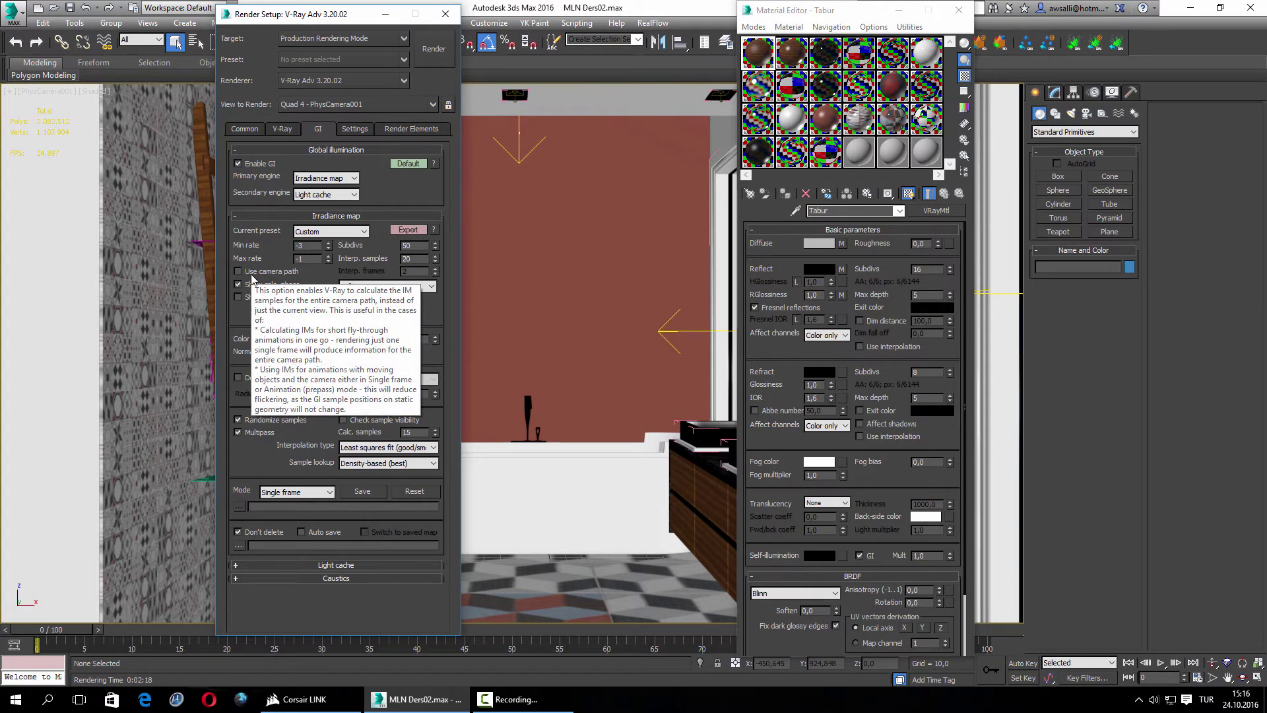
{"action": "left_click", "coordinate": [308, 245]}
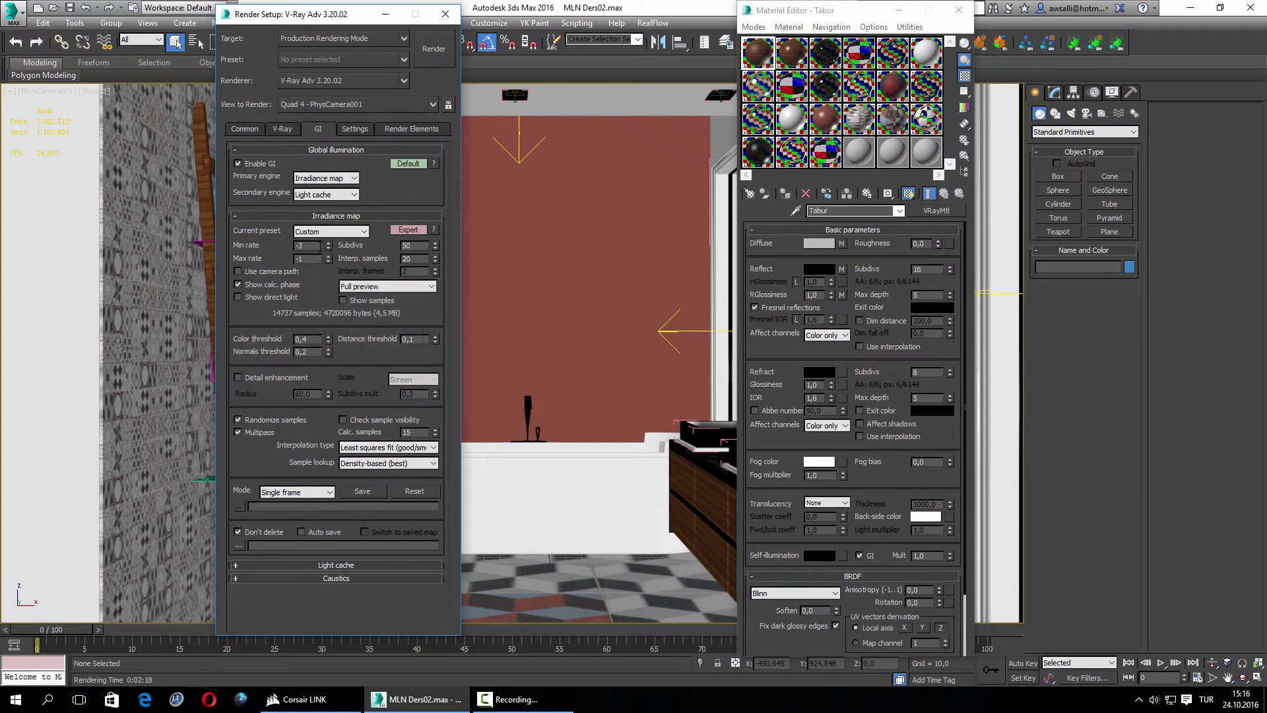
{"action": "type", "text": "0"}
{"action": "key", "text": "Return"}
{"action": "left_click", "coordinate": [254, 130]}
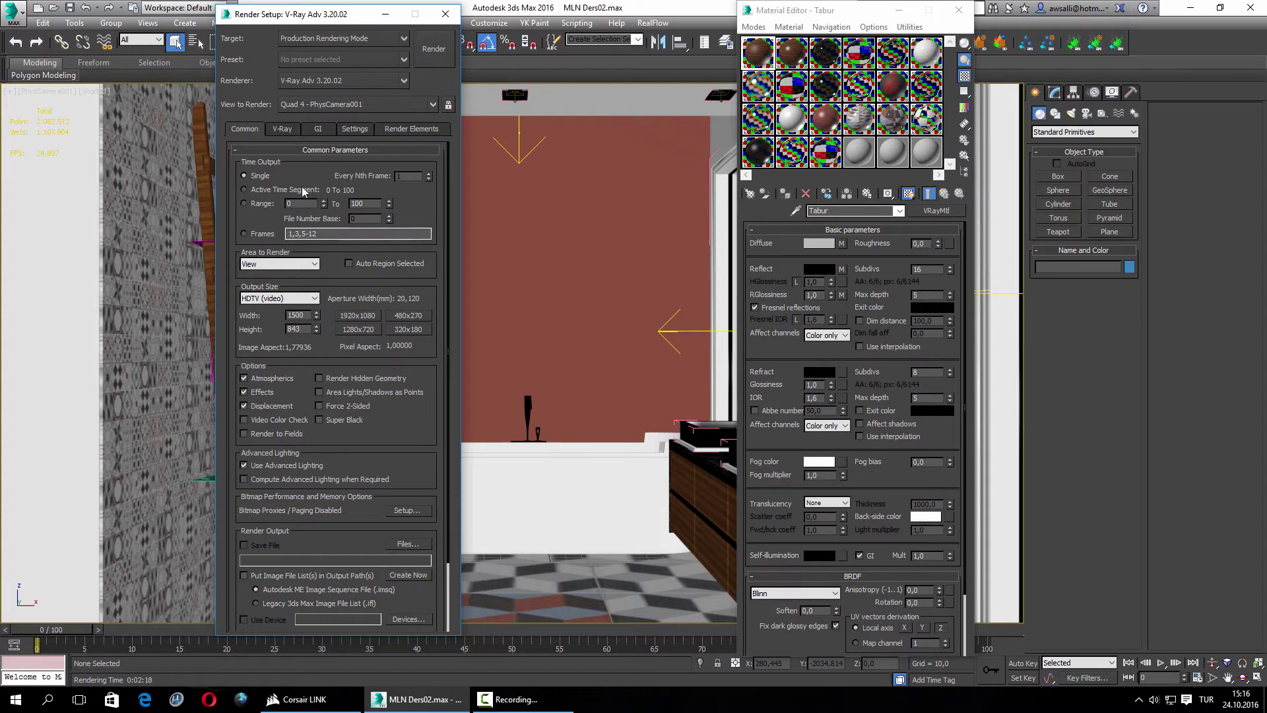
Try other irradiance map min rate values and recheck the Common output settings
{"action": "left_click", "coordinate": [318, 130]}
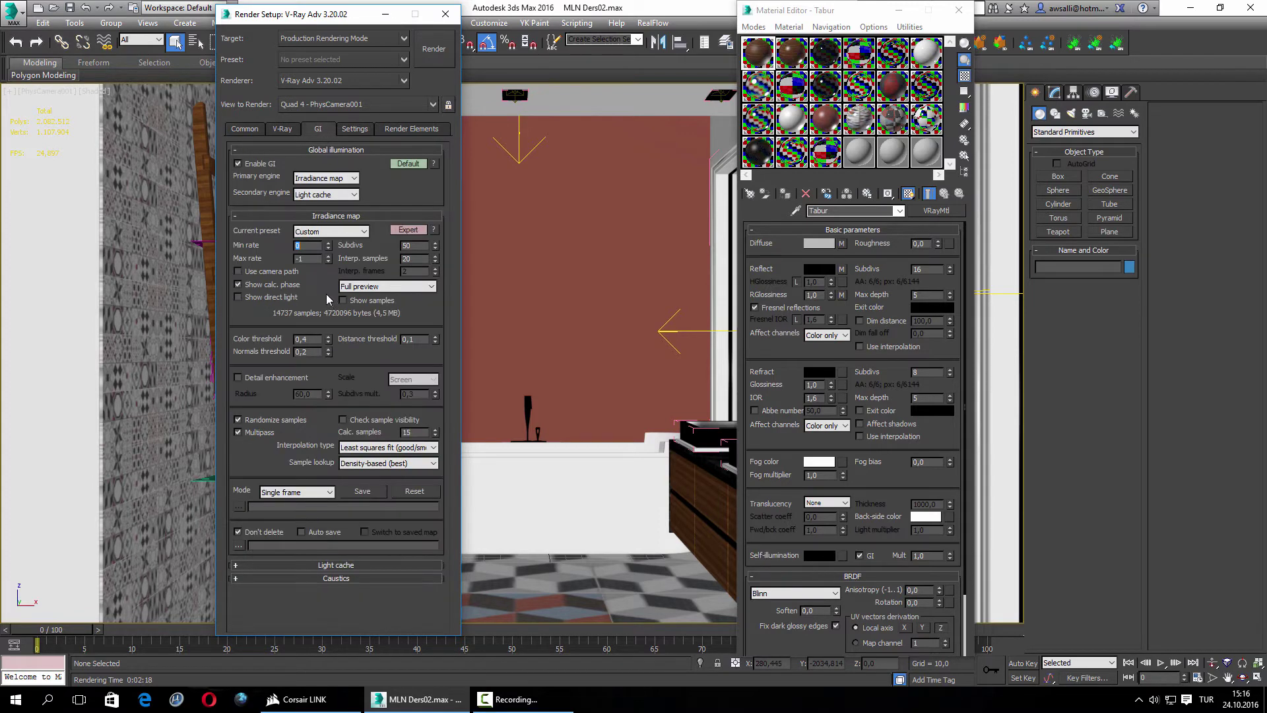
{"action": "type", "text": "-2"}
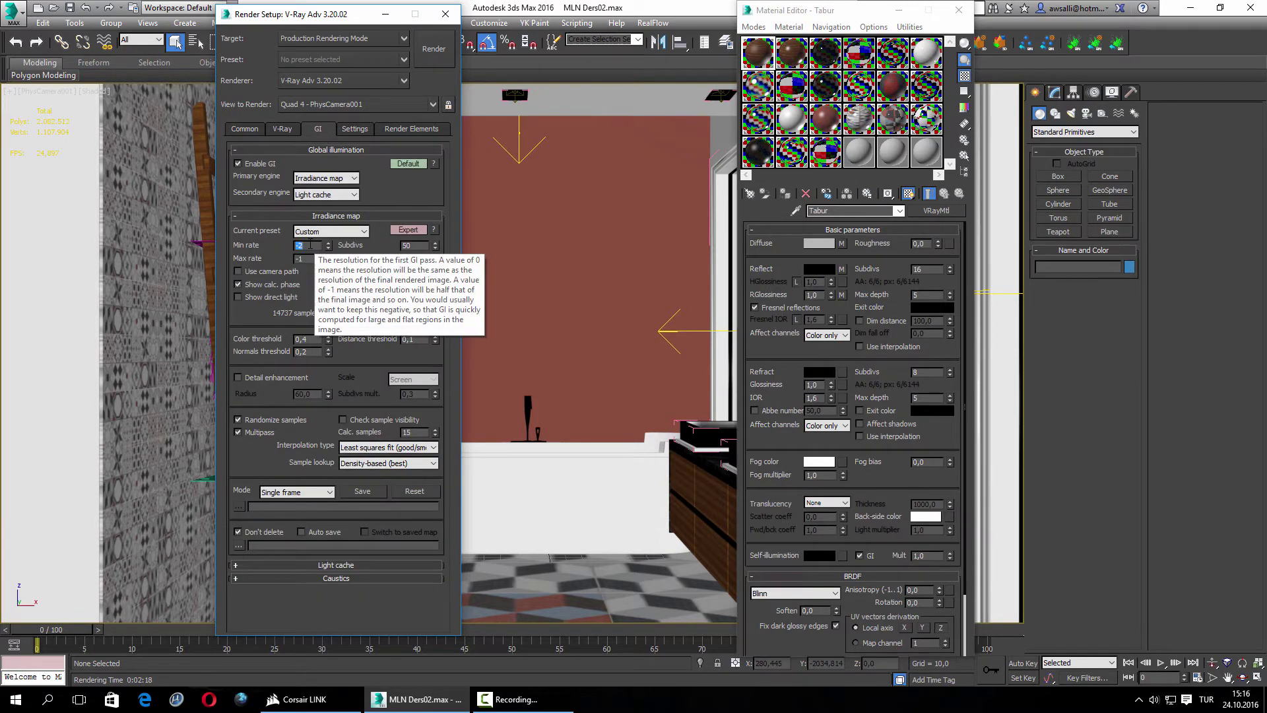
{"action": "type", "text": "-4"}
{"action": "key", "text": "Return"}
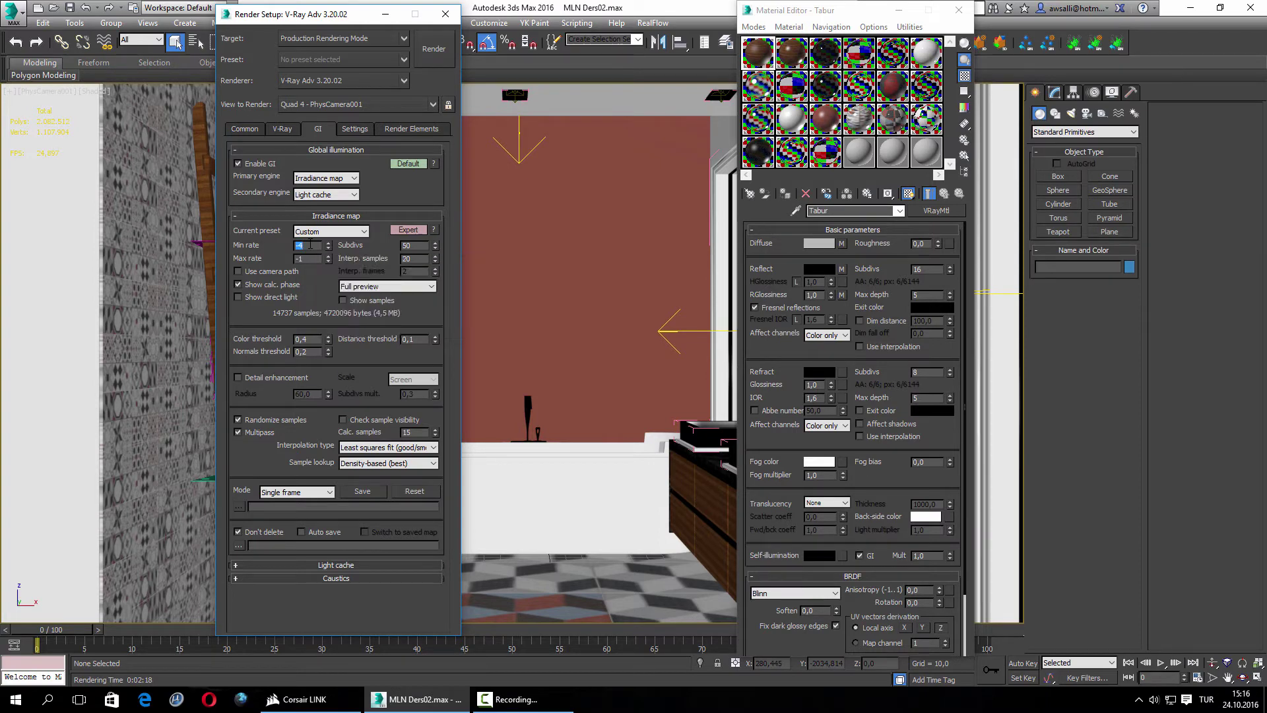
{"action": "type", "text": "-1"}
{"action": "type", "text": "2"}
{"action": "left_click", "coordinate": [244, 129]}
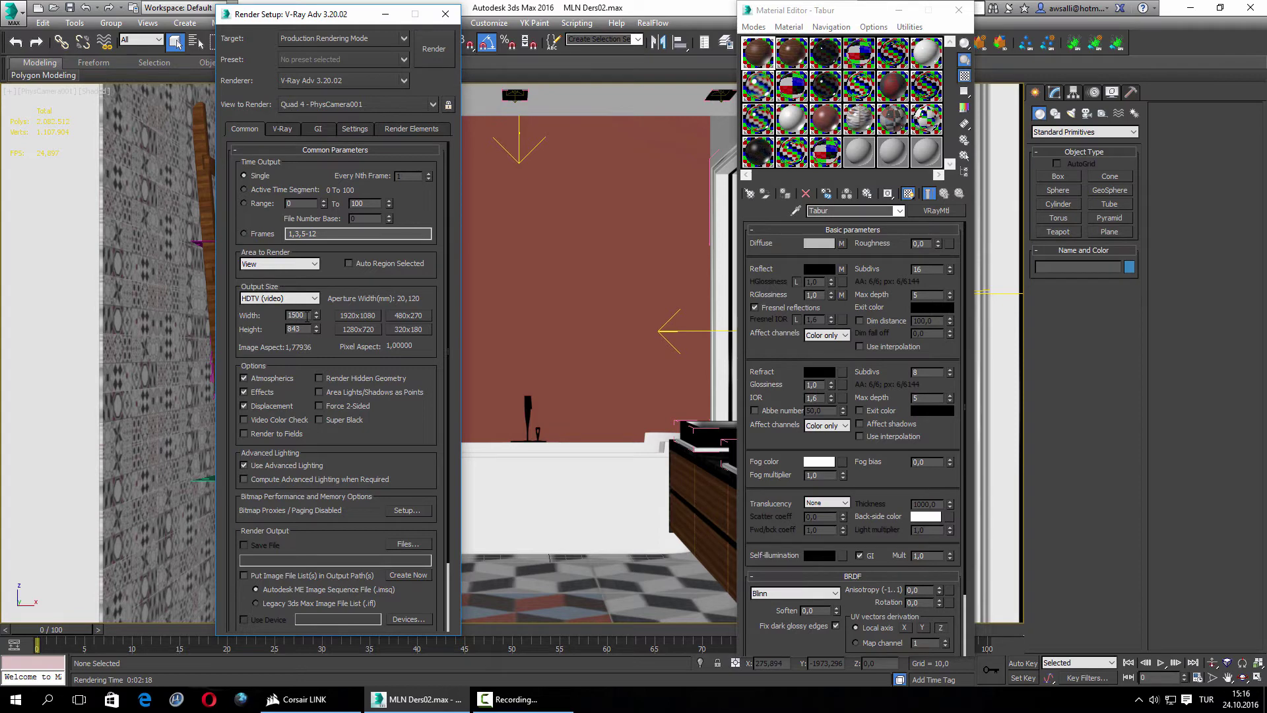
{"action": "left_click", "coordinate": [317, 128]}
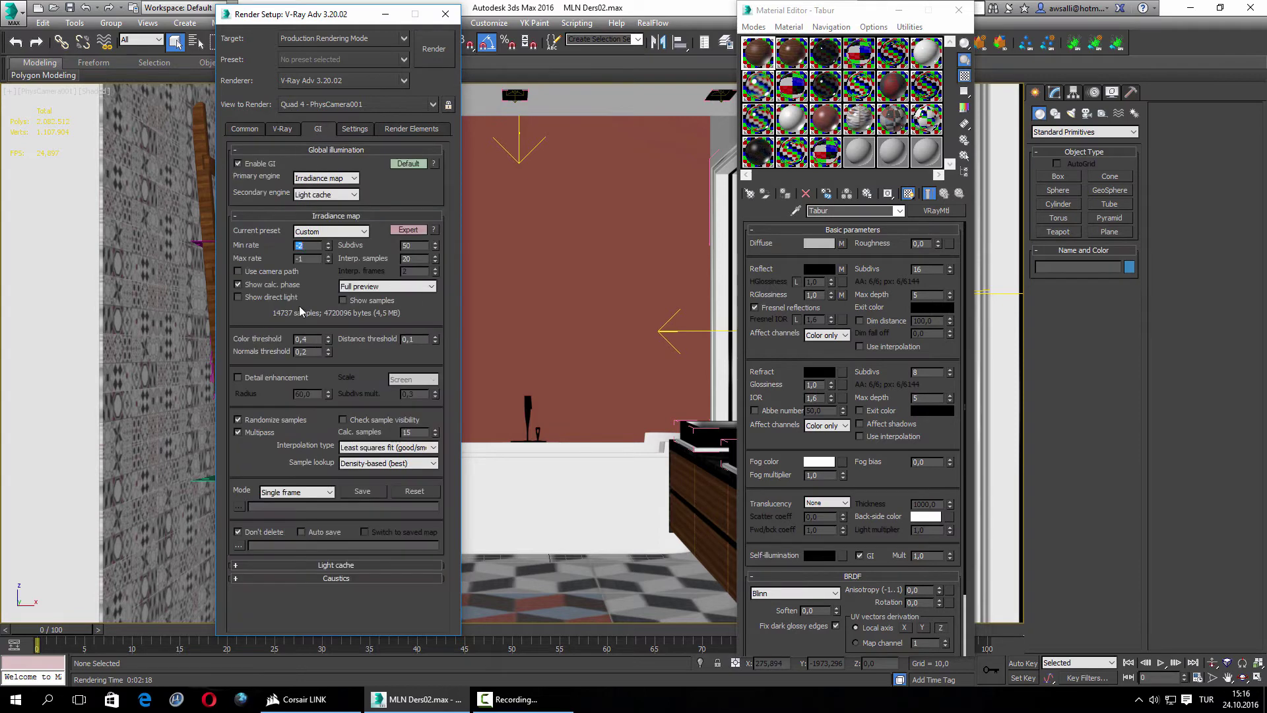
Set the irradiance map min rate to -1 and max rate to 3
{"action": "mouse_move", "coordinate": [254, 271]}
{"action": "type", "text": "-1"}
{"action": "key", "text": "Return"}
{"action": "key", "text": "Tab"}
{"action": "type", "text": "3"}
{"action": "key", "text": "Return"}
Place the Material Editor beside Render Setup, render the camera view, and minimize the frame buffer
{"action": "left_click_drag", "start_coordinate": [855, 10], "coordinate": [579, 12]}
{"action": "left_click", "coordinate": [929, 42]}
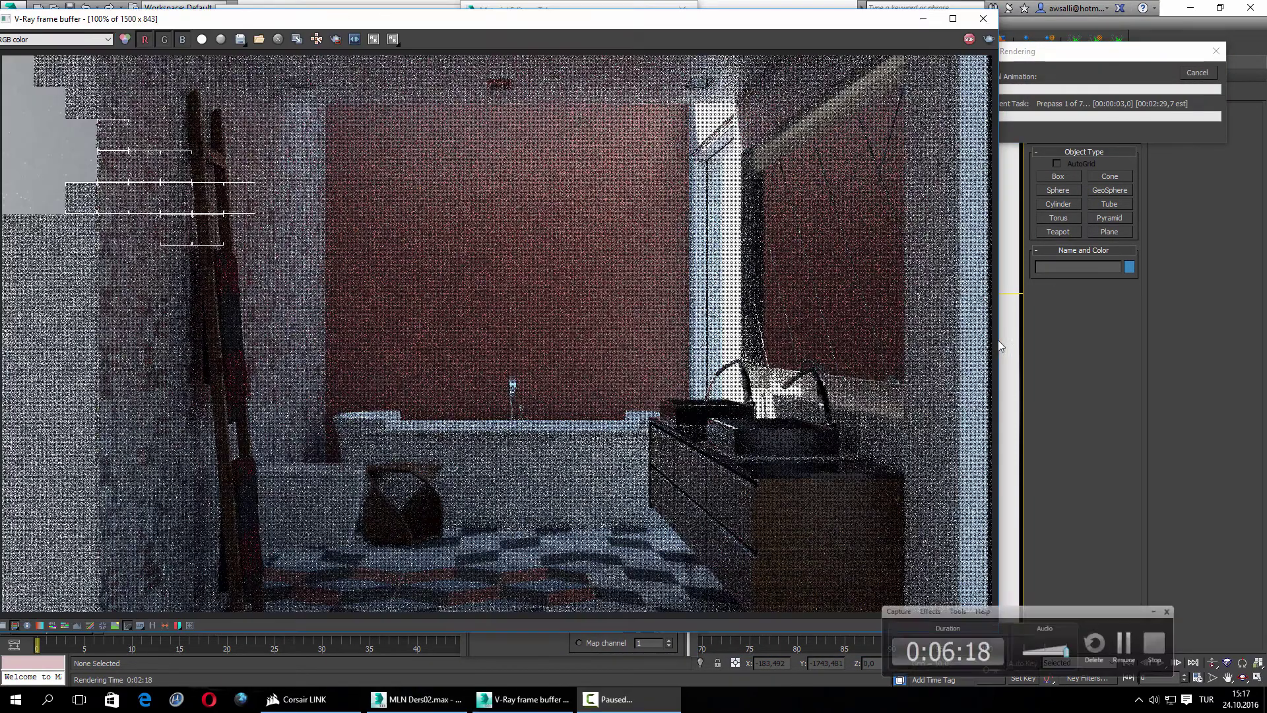
{"action": "left_click", "coordinate": [923, 18]}
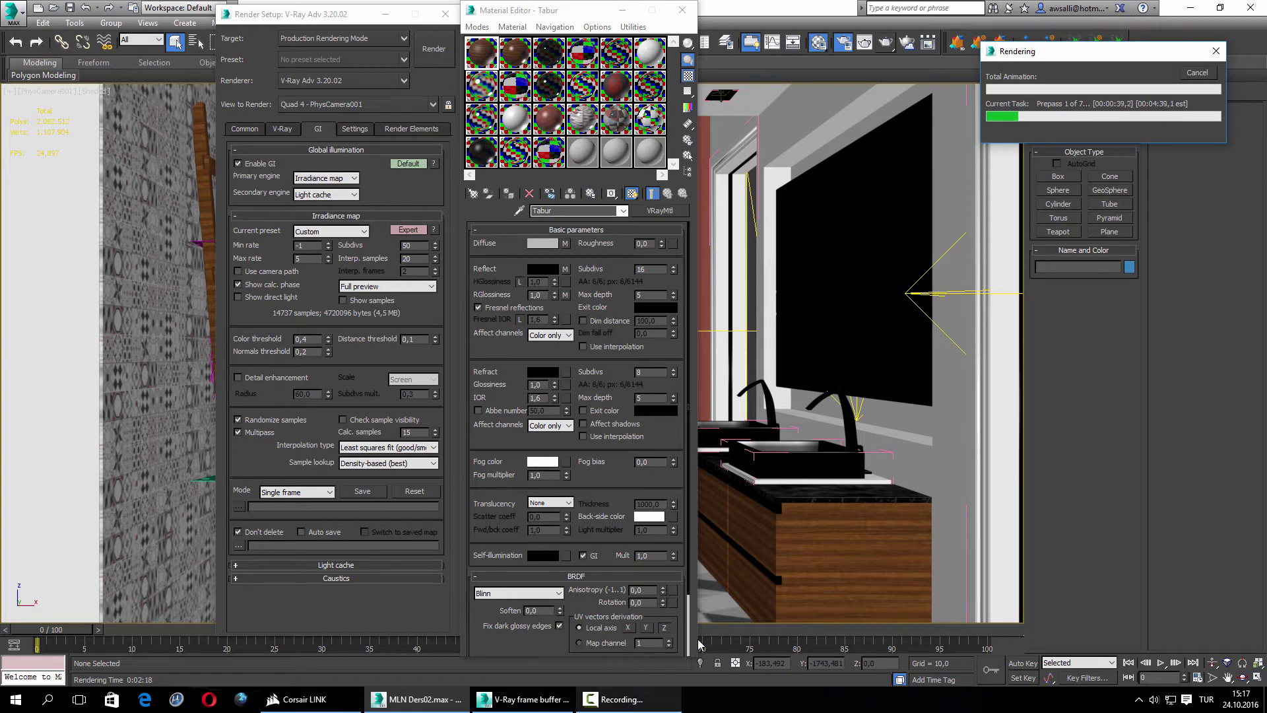
Cancel the running render and enter 3 as the irradiance map Max rate
{"action": "left_click", "coordinate": [1192, 75]}
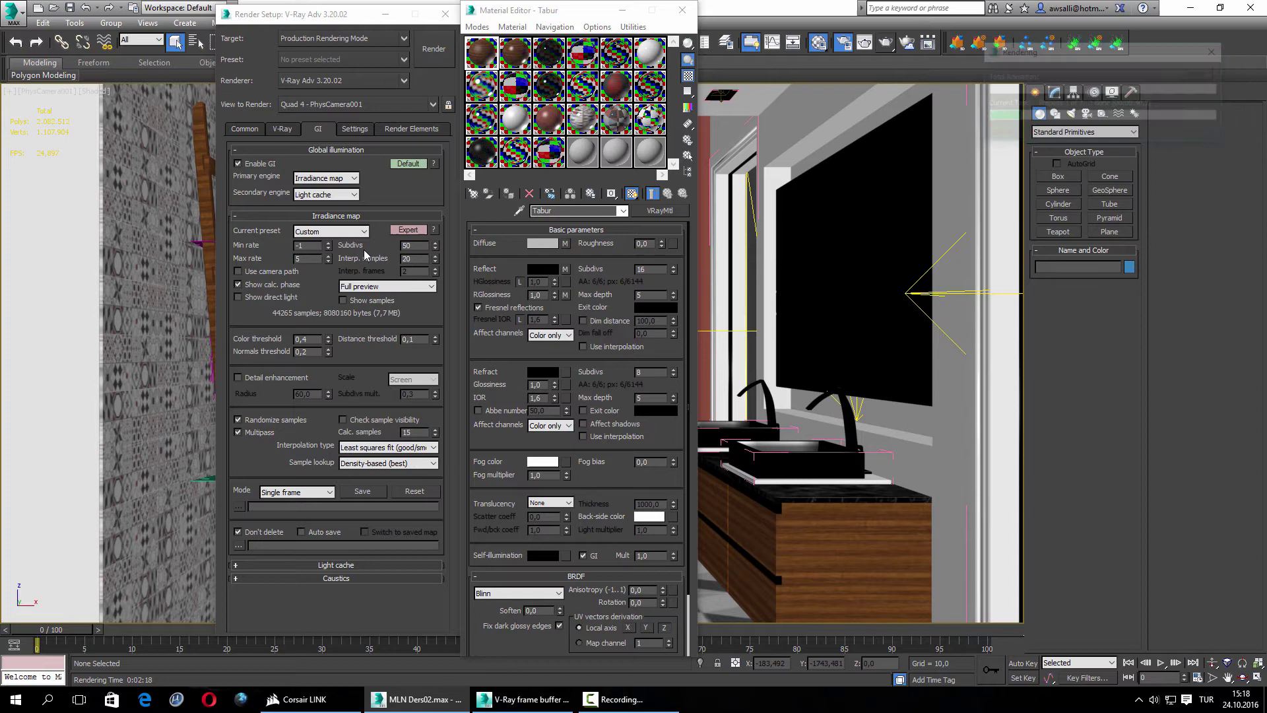
{"action": "left_click", "coordinate": [311, 258]}
{"action": "type", "text": "3"}
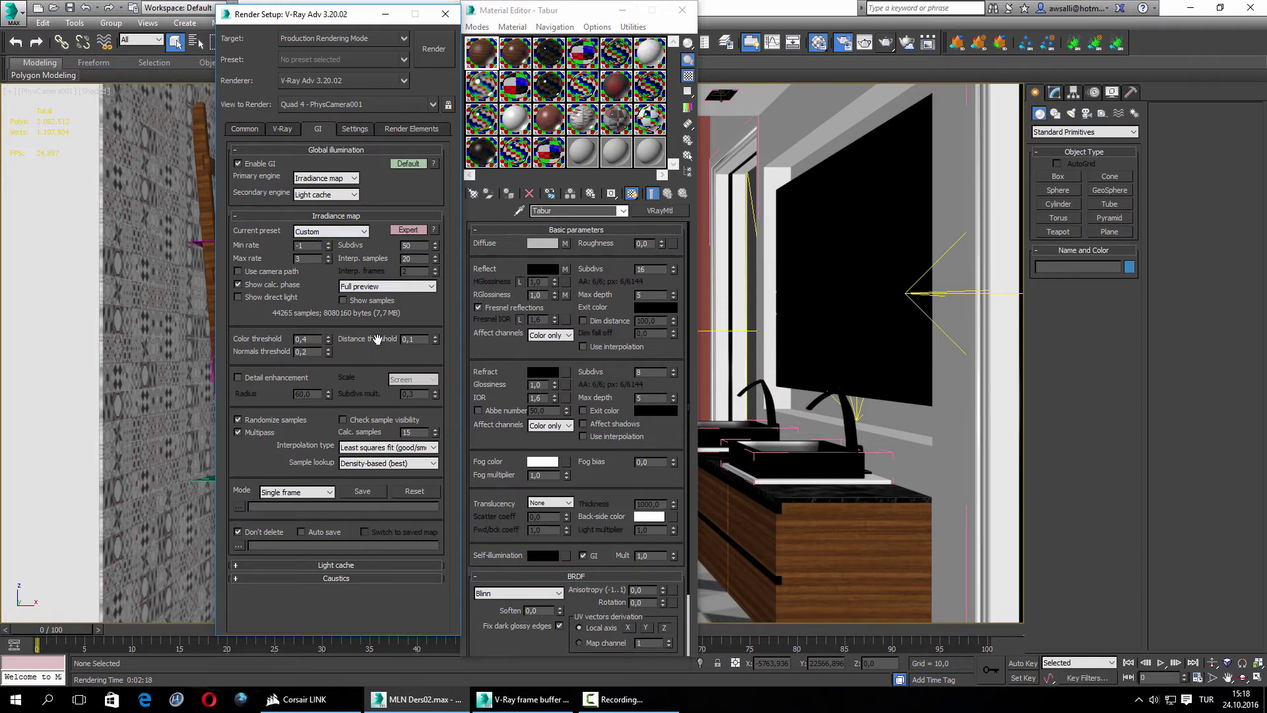
Set the irradiance map Color threshold to 0,2
{"action": "left_click", "coordinate": [328, 342]}
{"action": "double_click", "coordinate": [305, 339]}
{"action": "type", "text": "0,2"}
{"action": "key", "text": "Return"}
{"action": "mouse_move", "coordinate": [285, 387]}
{"action": "left_click", "coordinate": [323, 299]}
Raise irradiance map Subdivs to 100 after trying 8 and 64
{"action": "left_click", "coordinate": [283, 129]}
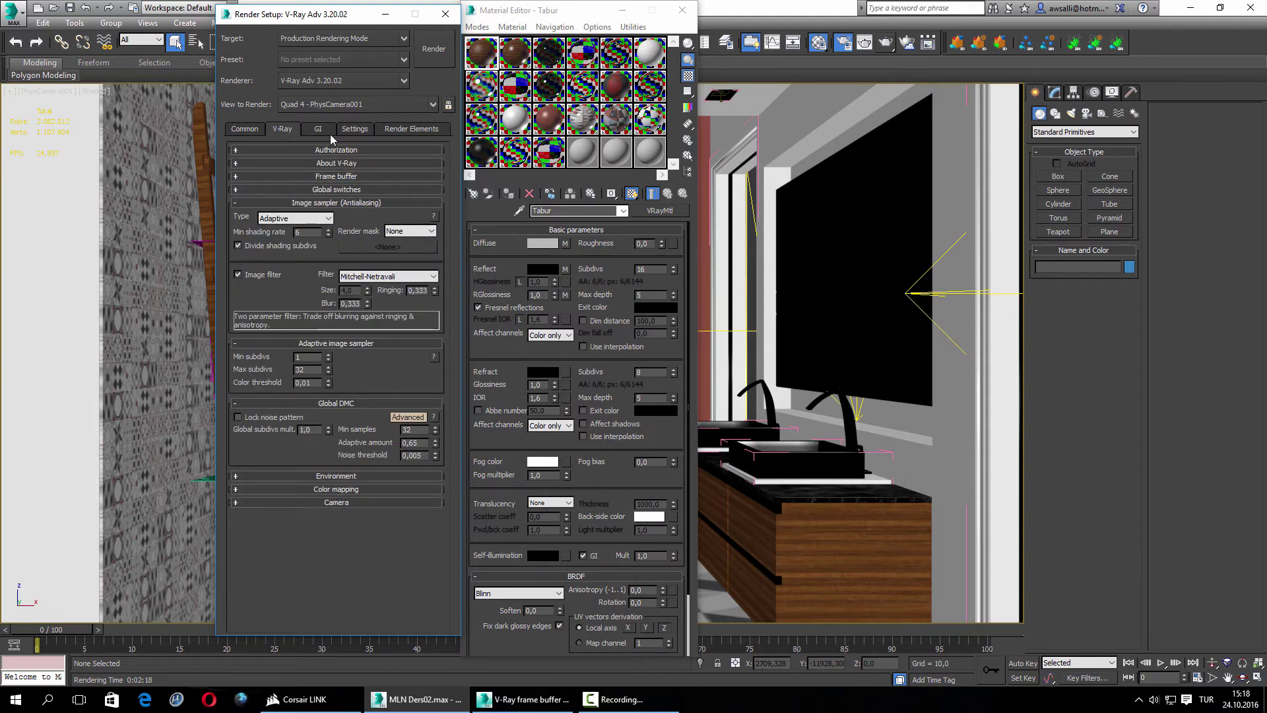
{"action": "left_click", "coordinate": [321, 132]}
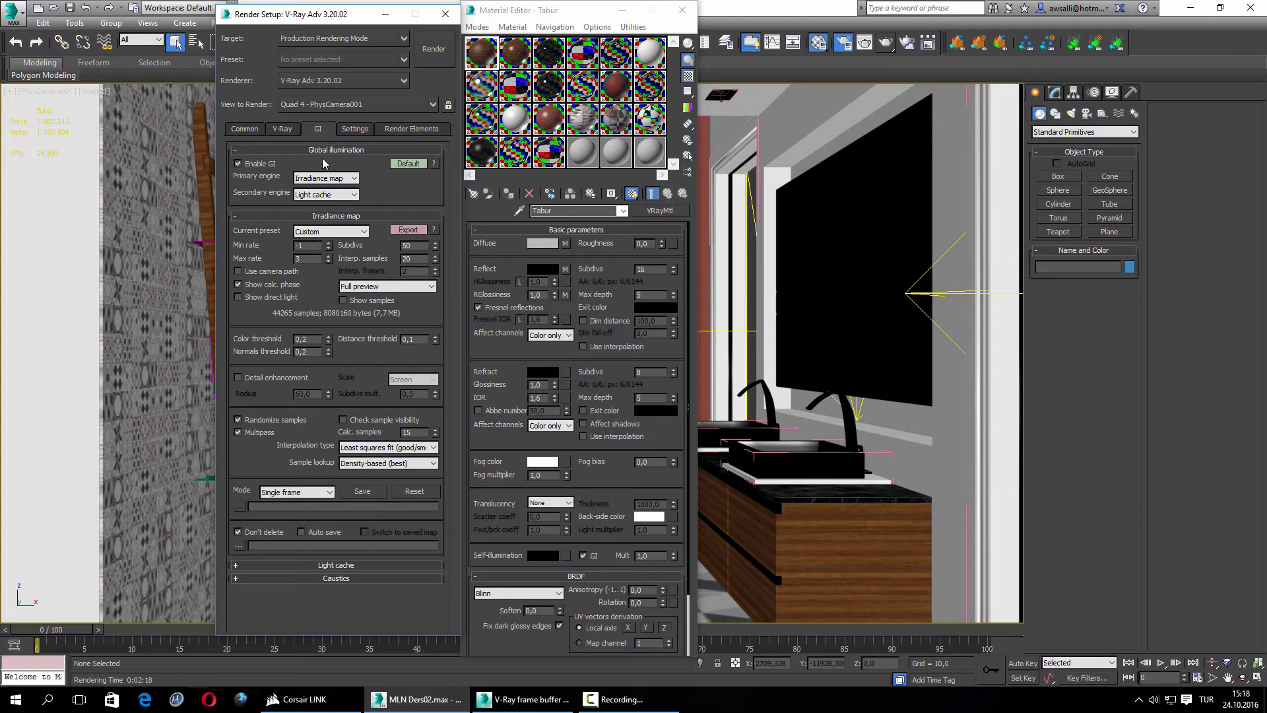
{"action": "double_click", "coordinate": [412, 245]}
{"action": "type", "text": "8"}
{"action": "key", "text": "Return"}
{"action": "type", "text": "16"}
{"action": "type", "text": "64"}
{"action": "key", "text": "Return"}
{"action": "type", "text": "100"}
{"action": "key", "text": "Return"}
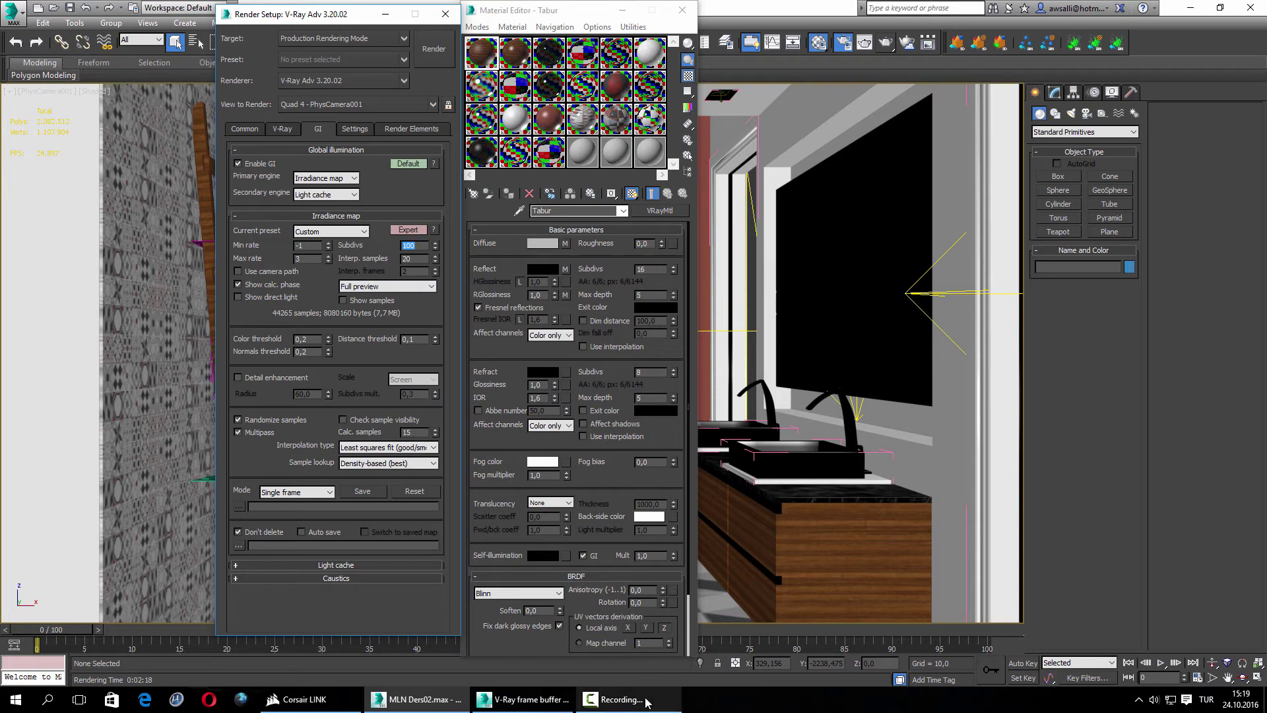
{"action": "mouse_move", "coordinate": [647, 702]}
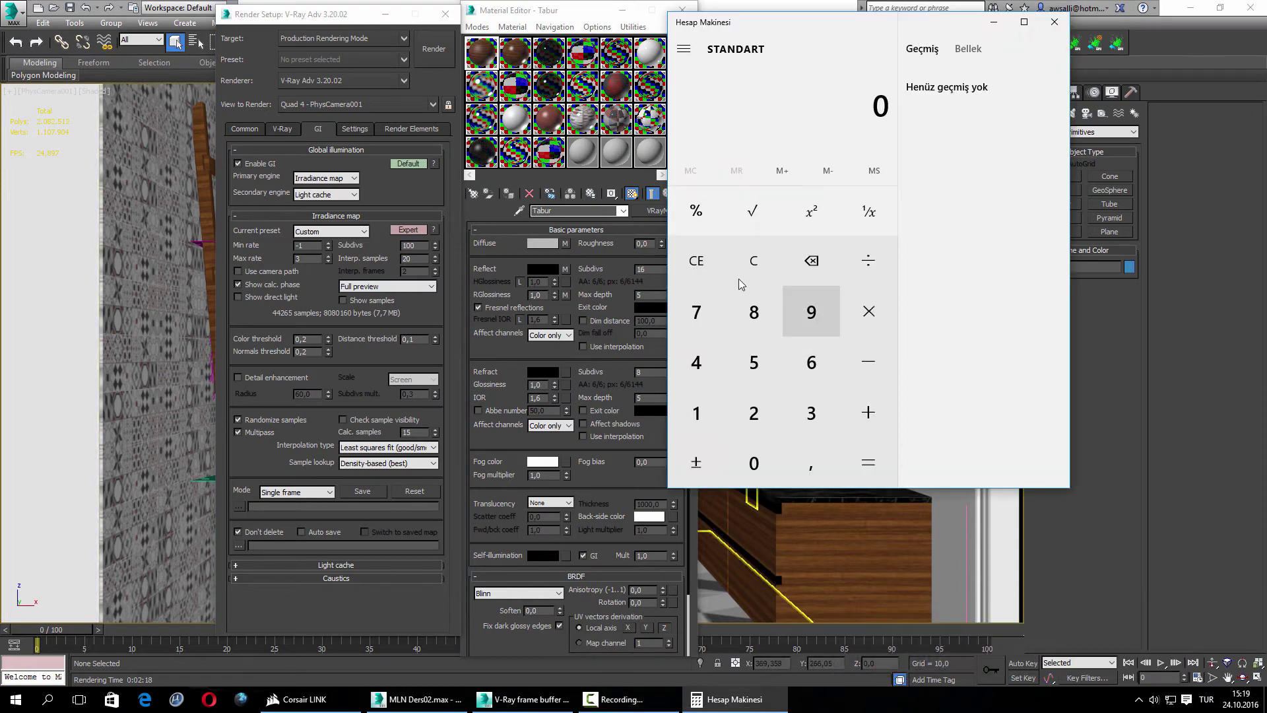
Compute 100 ÷ 1,5 in Calculator, set Interp. samples to 70, and close Calculator
{"action": "type", "text": "100 ÷ "}
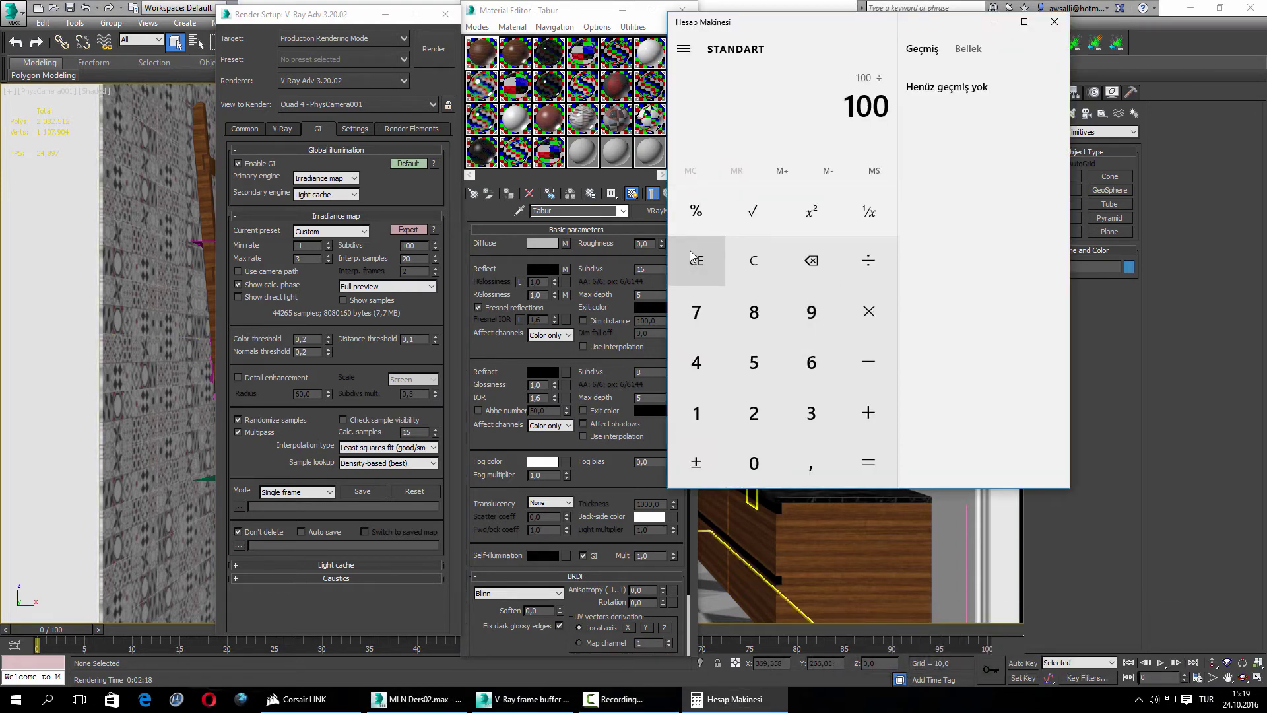
{"action": "type", "text": "1,5"}
{"action": "key", "text": "Return"}
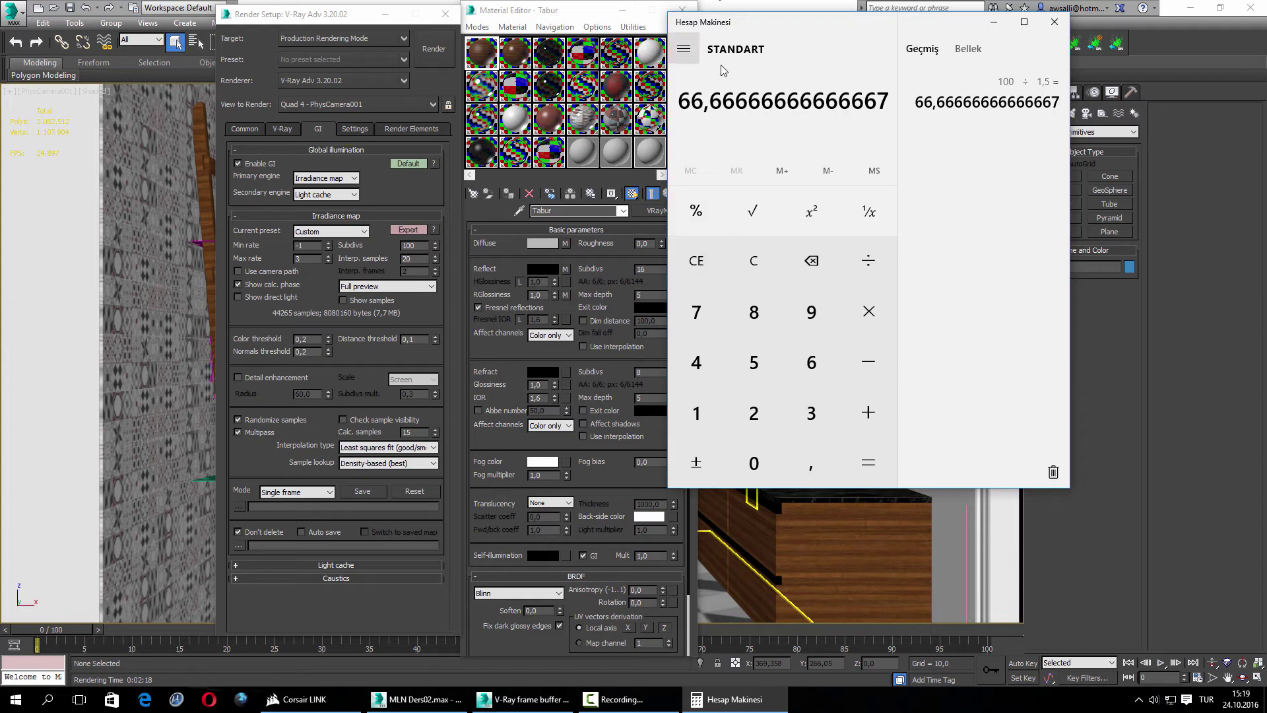
{"action": "left_click", "coordinate": [415, 259]}
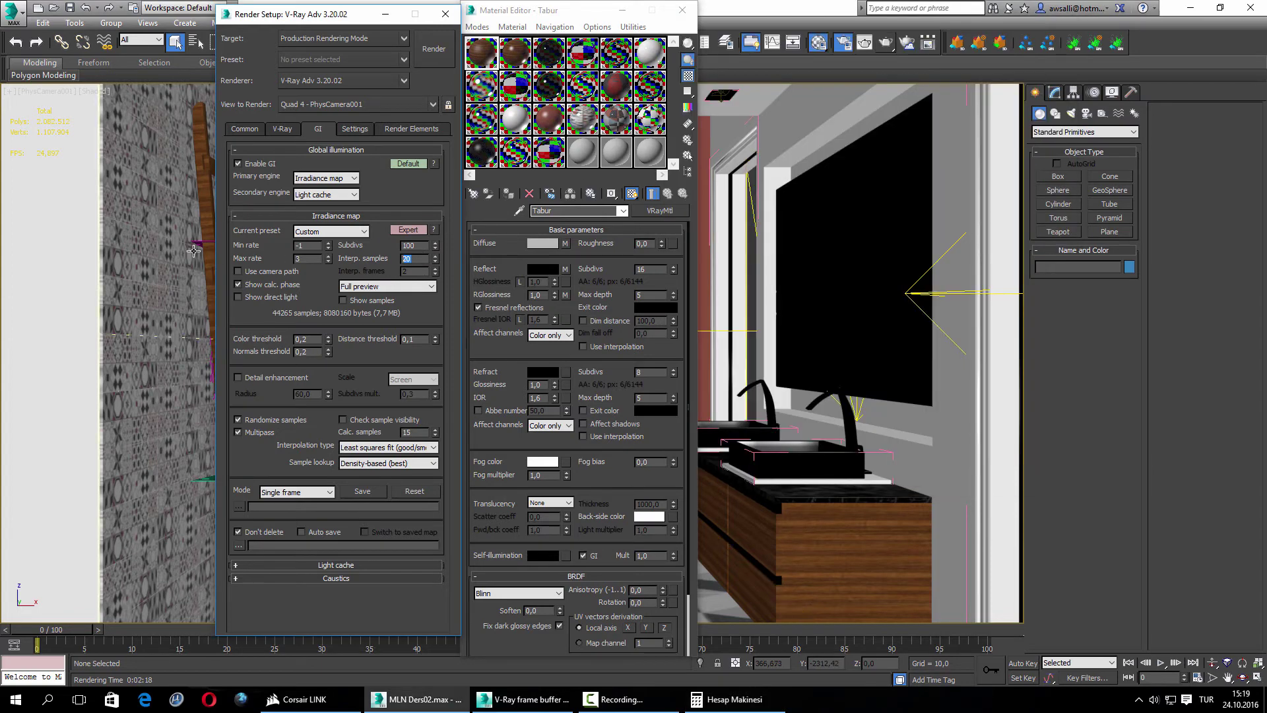
{"action": "type", "text": "70"}
{"action": "key", "text": "Return"}
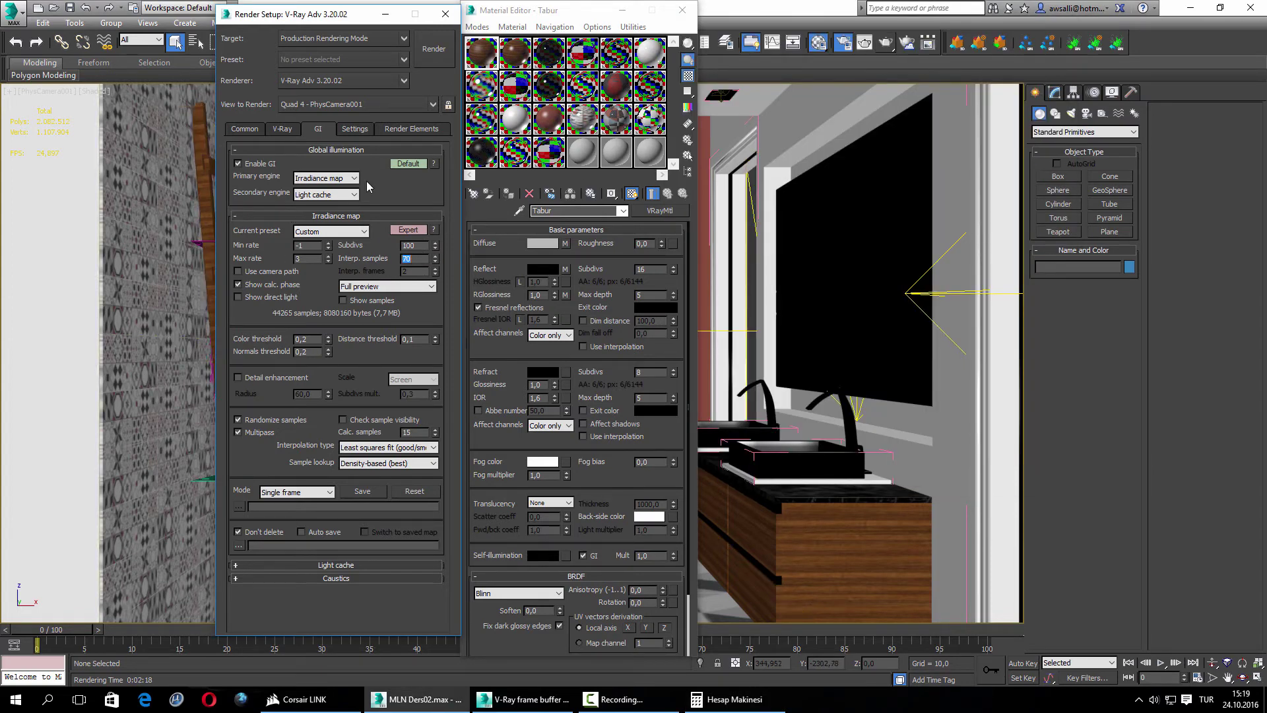
{"action": "left_click", "coordinate": [753, 707]}
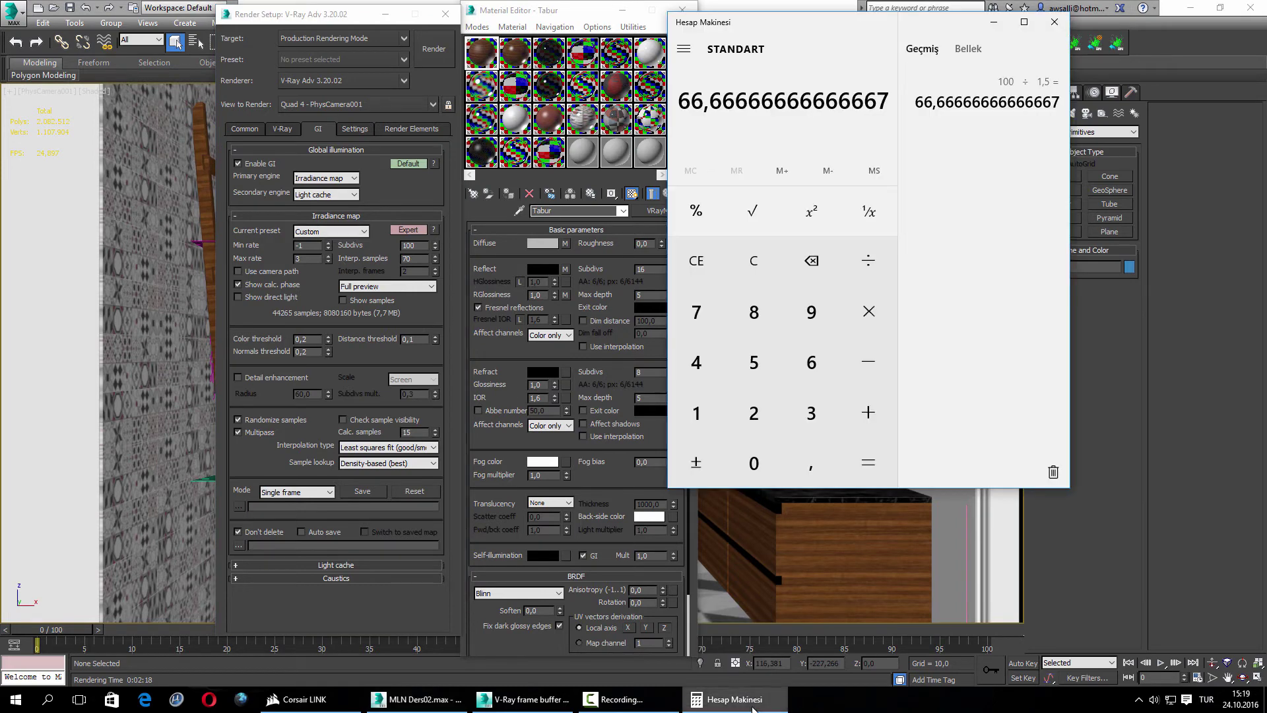
{"action": "left_click", "coordinate": [1042, 28]}
{"action": "left_click", "coordinate": [330, 231]}
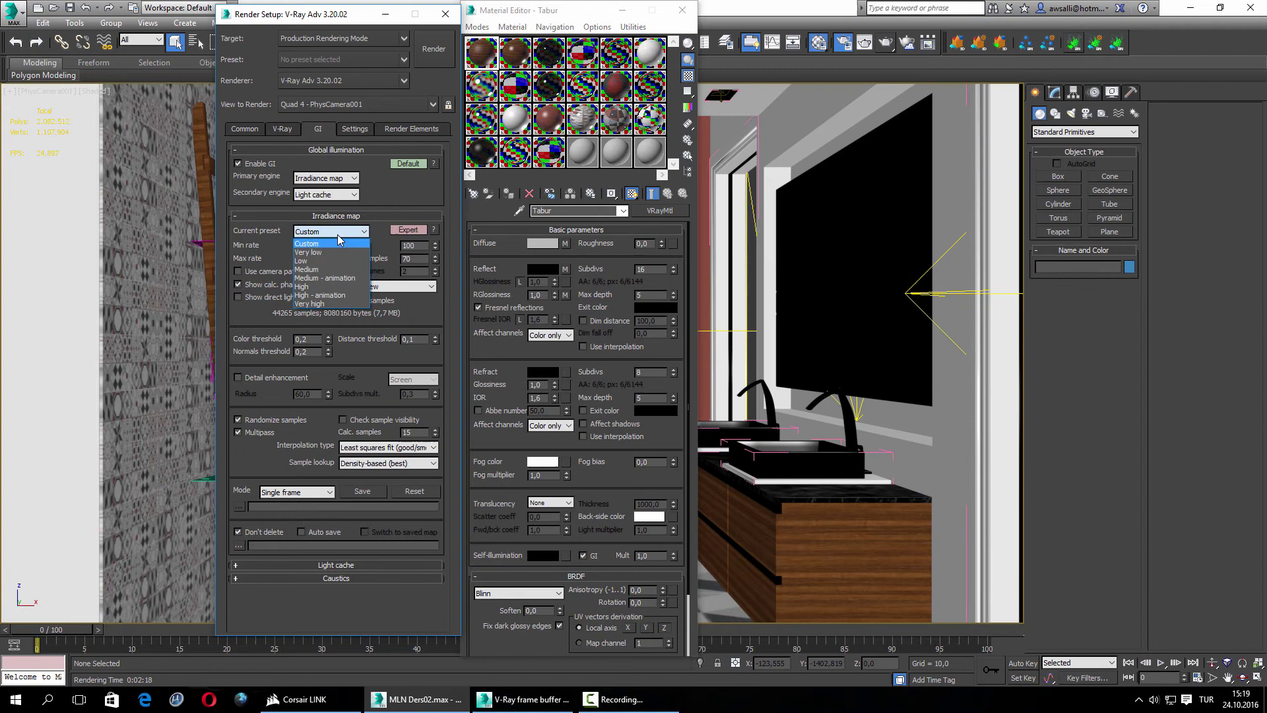
Apply the Medium irradiance preset and show the Expert light cache options
{"action": "left_click", "coordinate": [322, 270]}
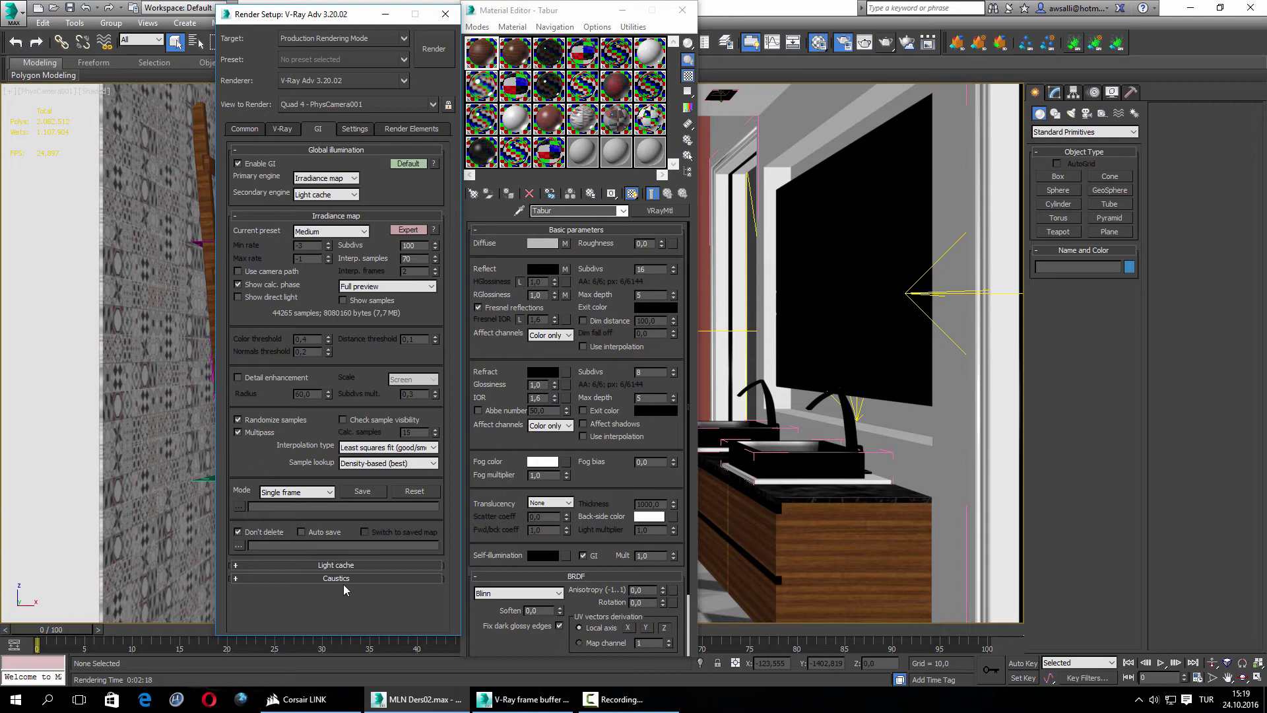
{"action": "left_click", "coordinate": [365, 566]}
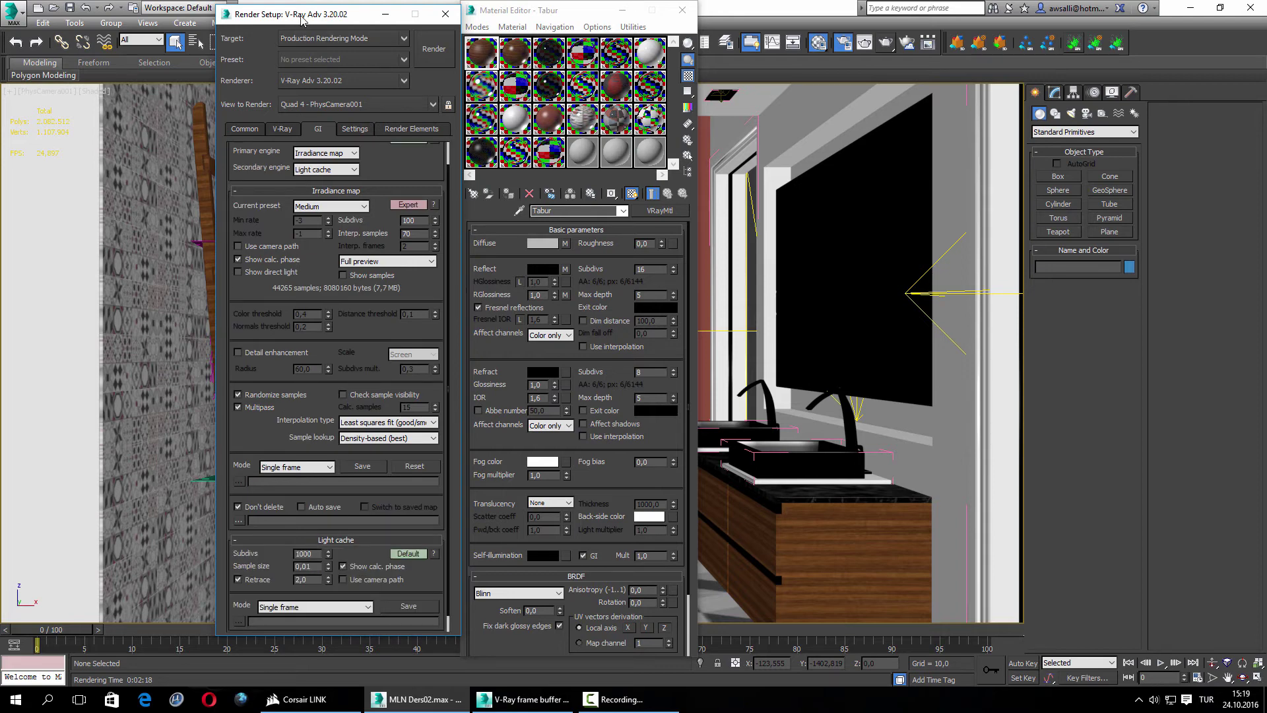
{"action": "left_click_drag", "start_coordinate": [302, 20], "coordinate": [914, 14]}
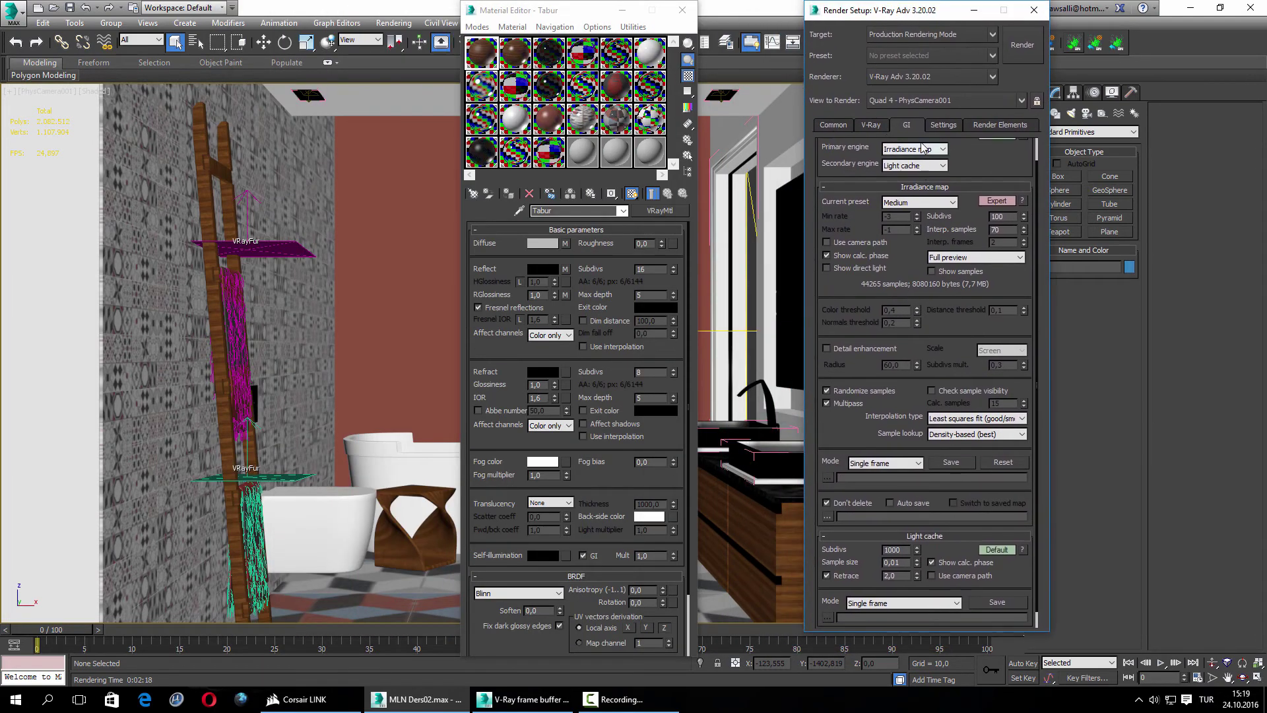
{"action": "left_click", "coordinate": [895, 187]}
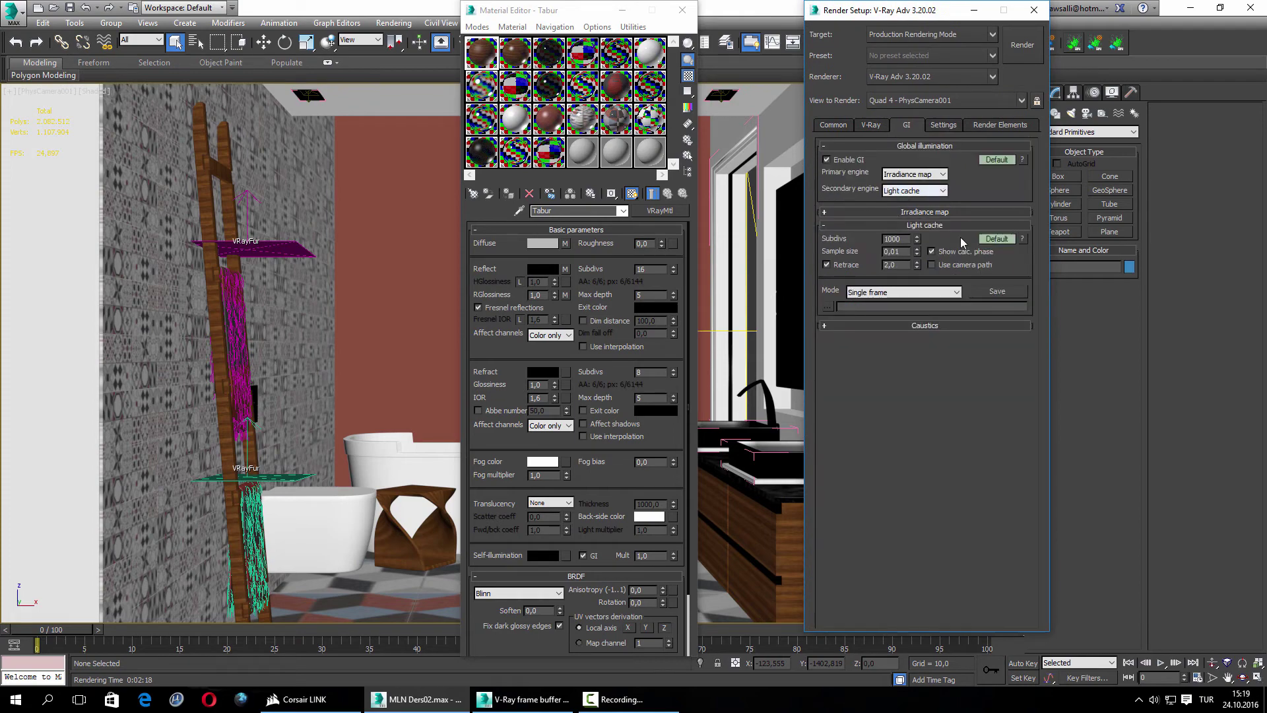
{"action": "left_click", "coordinate": [997, 240]}
{"action": "left_click", "coordinate": [998, 240]}
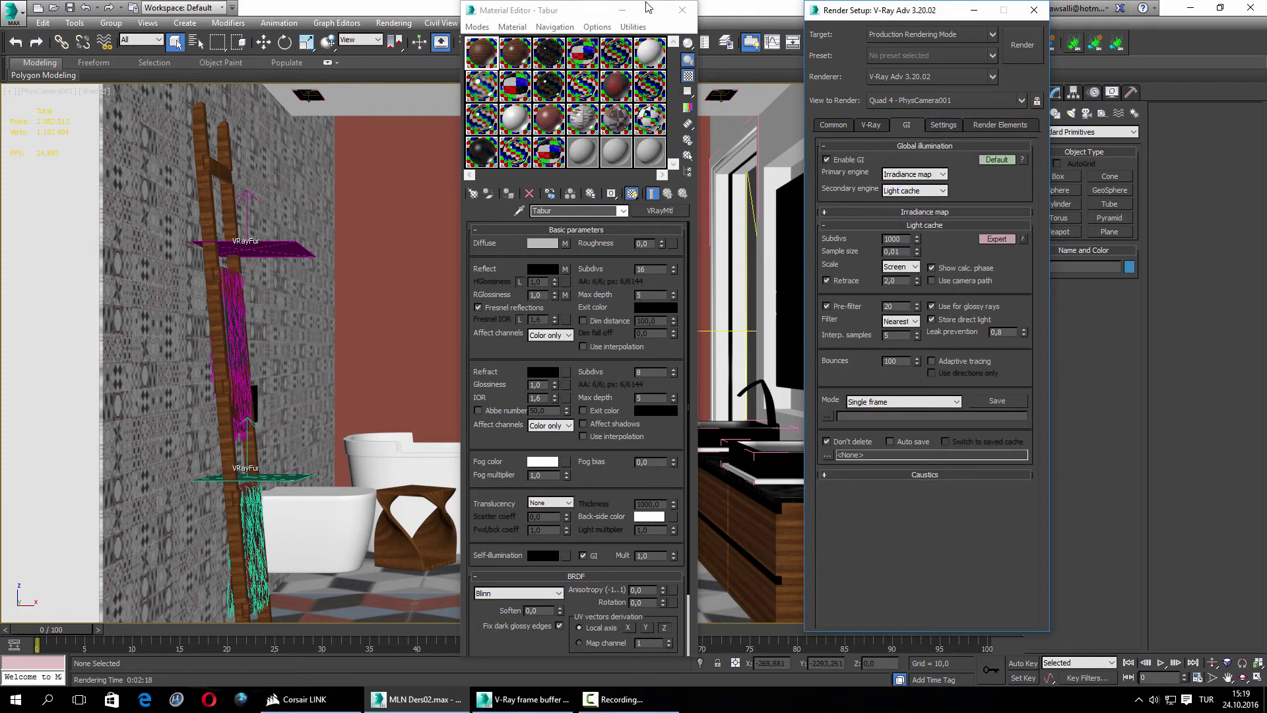
Close the Material Editor and move Render Setup back to the left
{"action": "left_click", "coordinate": [682, 10]}
{"action": "left_click_drag", "start_coordinate": [867, 14], "coordinate": [193, 53]}
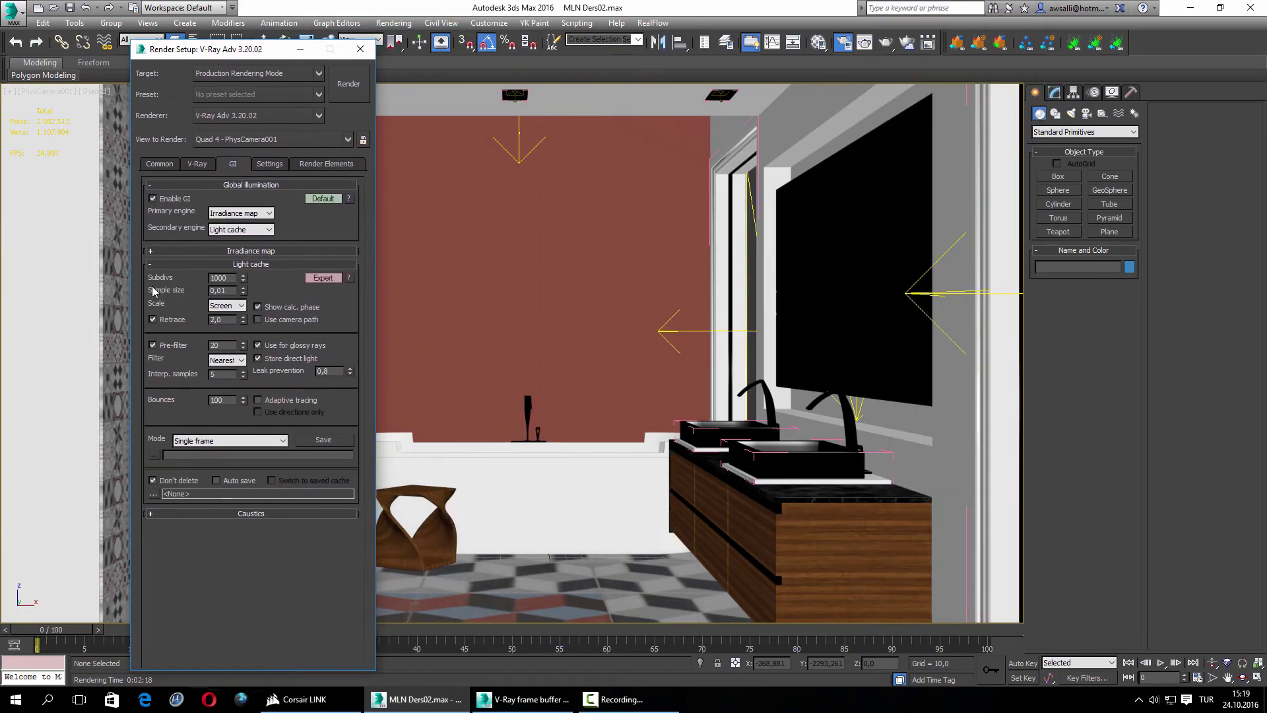
{"action": "left_click", "coordinate": [819, 43]}
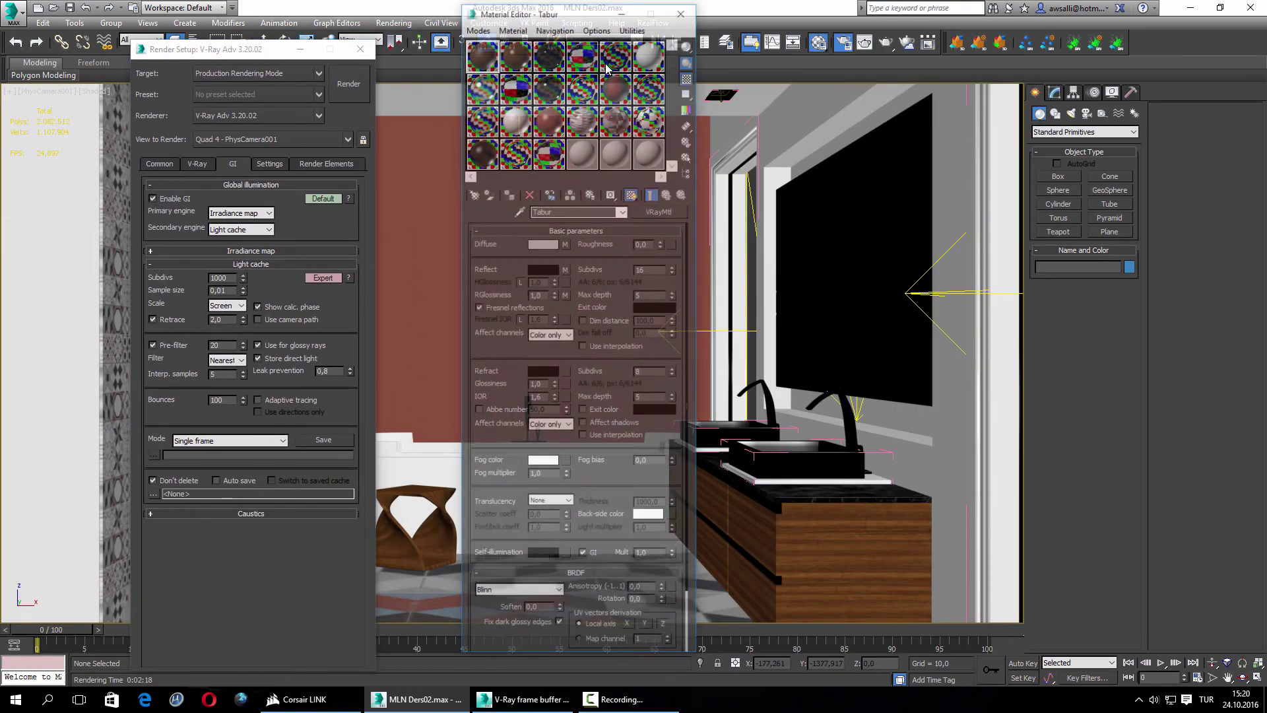
{"action": "left_click", "coordinate": [682, 10]}
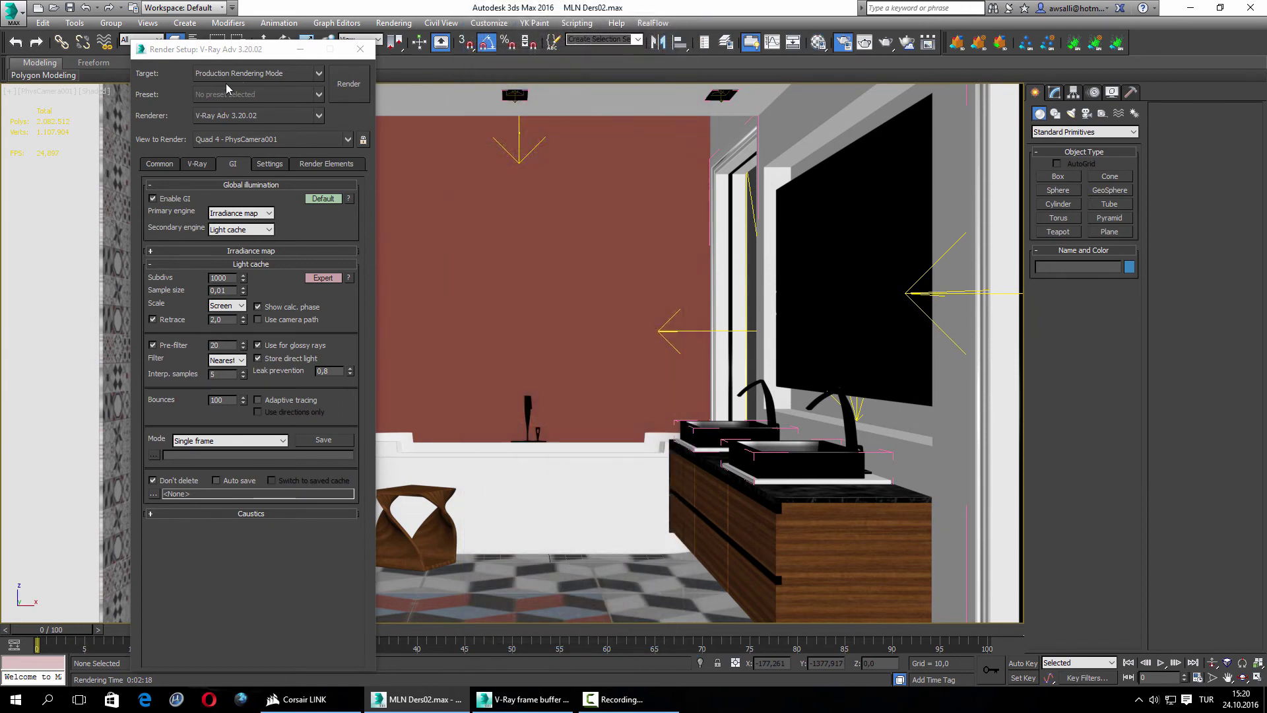
{"action": "left_click", "coordinate": [159, 165]}
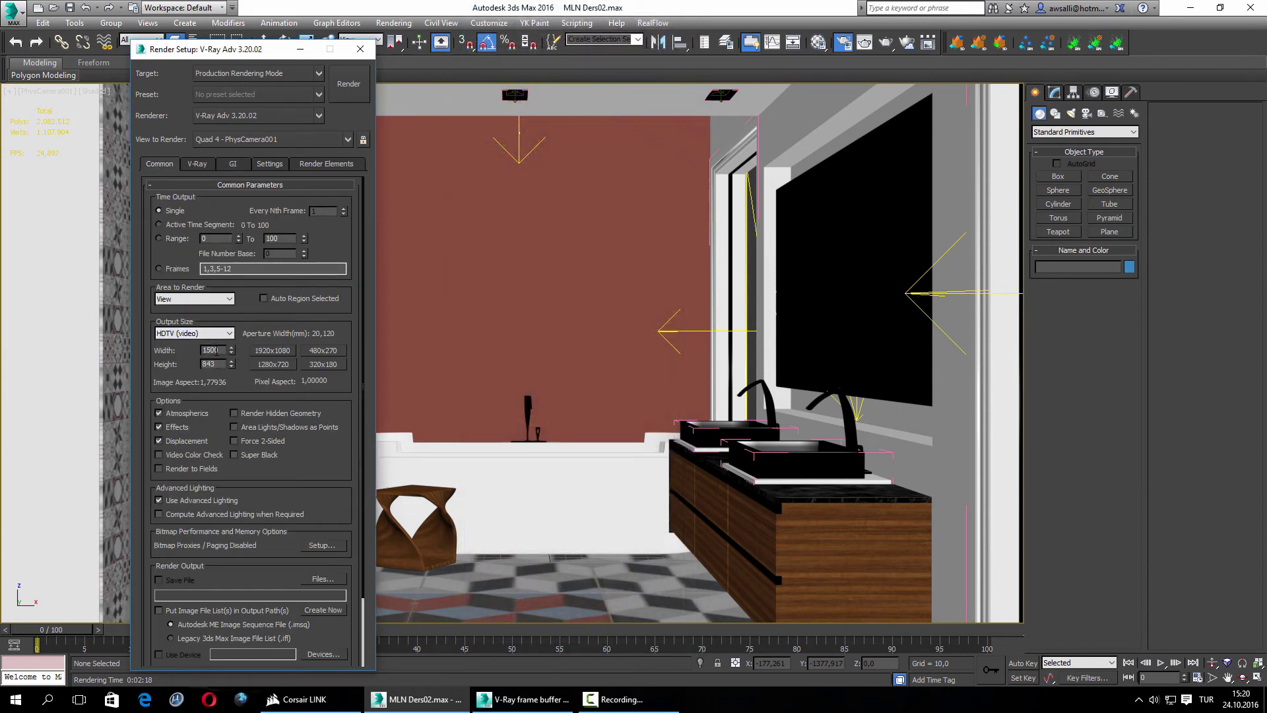
Set output width to 3000 and light cache Subdivs 3000 with Pre-filter 96
{"action": "double_click", "coordinate": [217, 351]}
{"action": "type", "text": "3000"}
{"action": "key", "text": "Return"}
{"action": "left_click", "coordinate": [232, 164]}
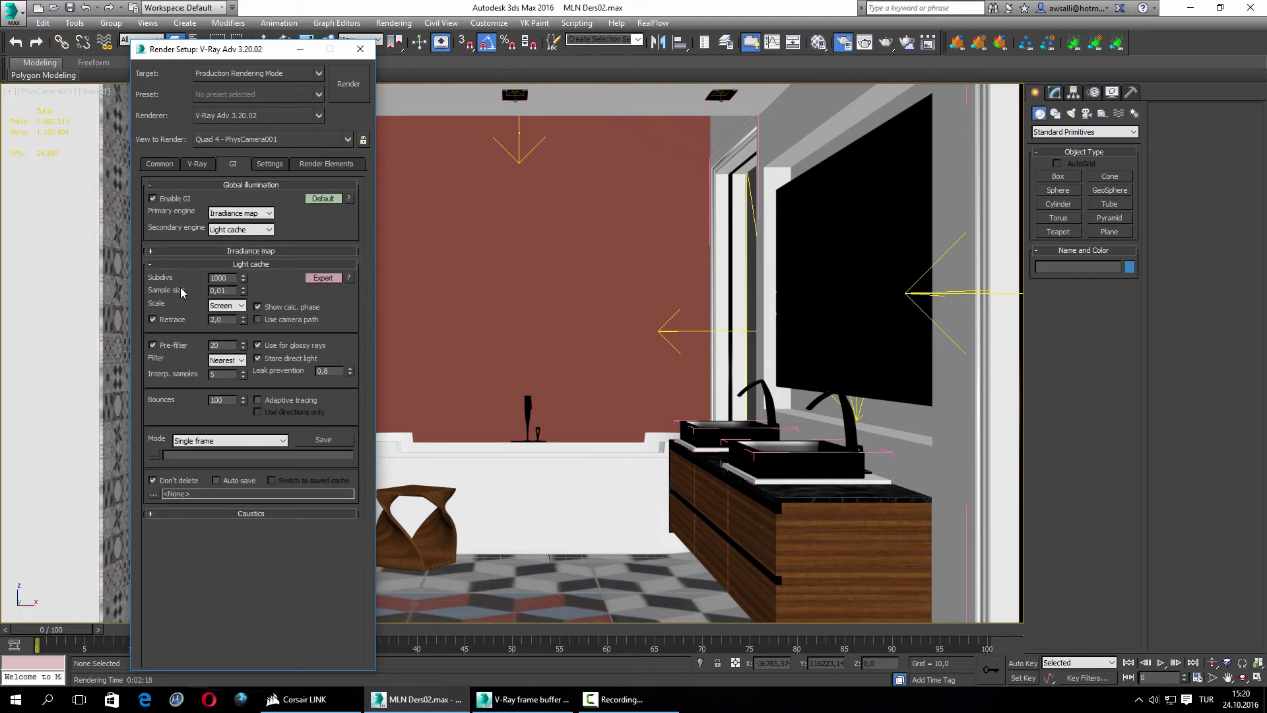
{"action": "double_click", "coordinate": [221, 278]}
{"action": "type", "text": "3000"}
{"action": "key", "text": "Return"}
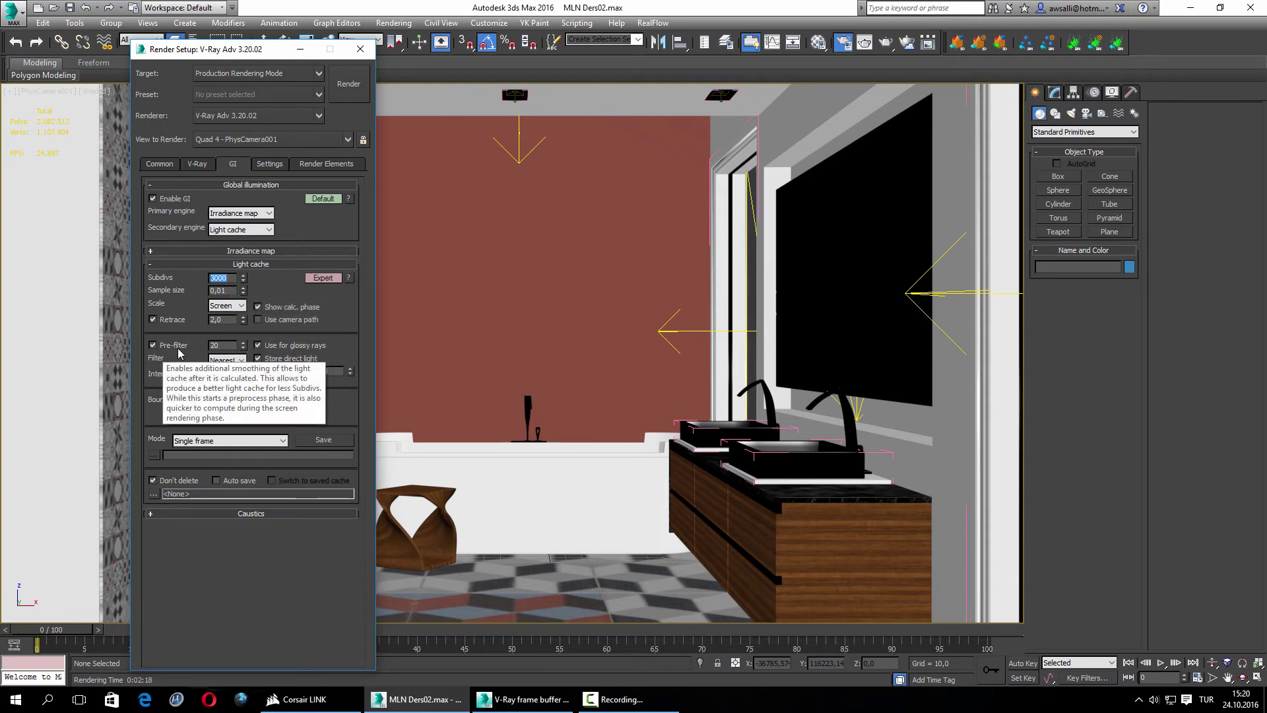
{"action": "double_click", "coordinate": [222, 345]}
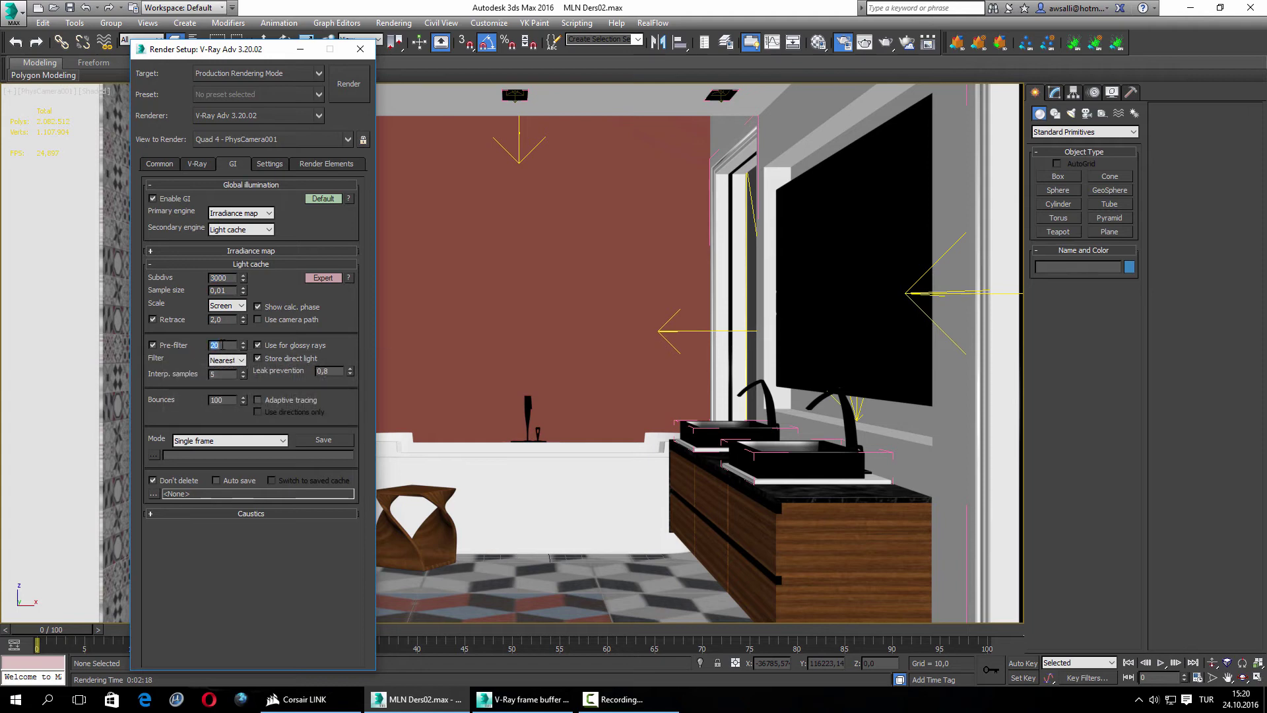
{"action": "type", "text": "96"}
{"action": "key", "text": "Return"}
{"action": "left_click", "coordinate": [272, 280]}
Try an 8000-pixel output width, then revert it to 3000
{"action": "left_click", "coordinate": [154, 165]}
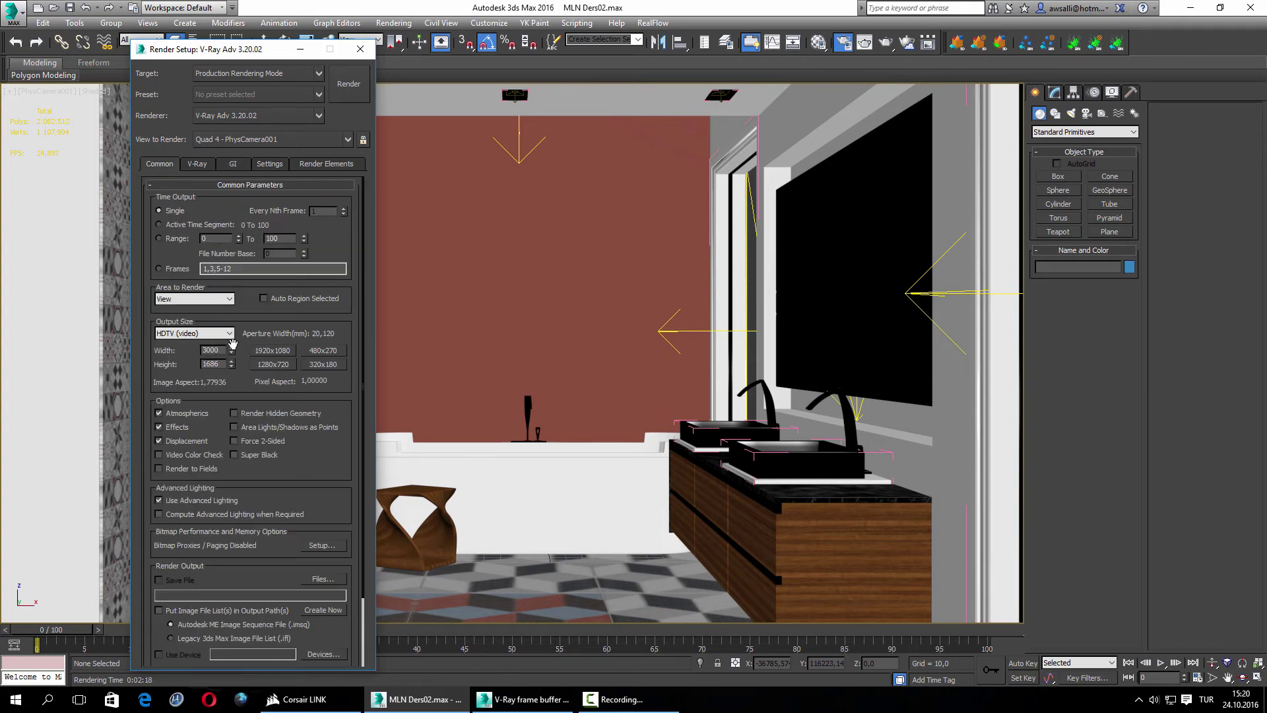
{"action": "double_click", "coordinate": [215, 350]}
{"action": "type", "text": "8000"}
{"action": "key", "text": "Return"}
{"action": "left_click", "coordinate": [232, 164]}
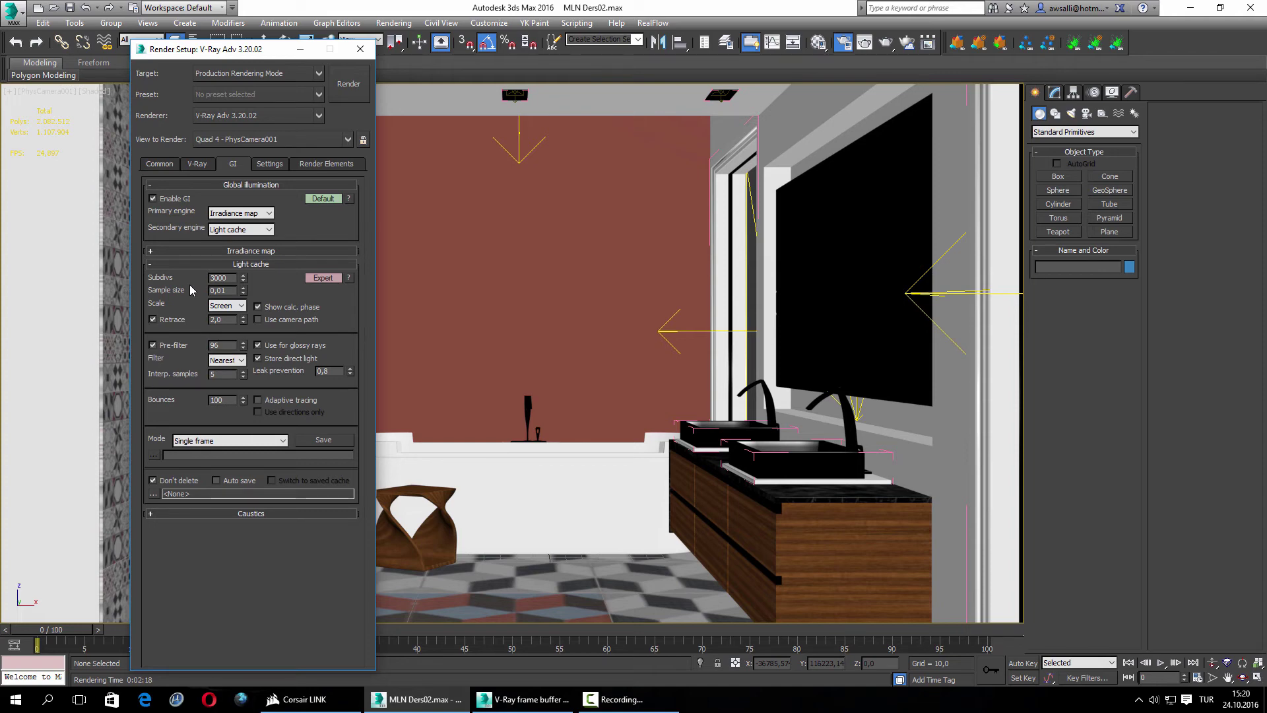
{"action": "double_click", "coordinate": [218, 278]}
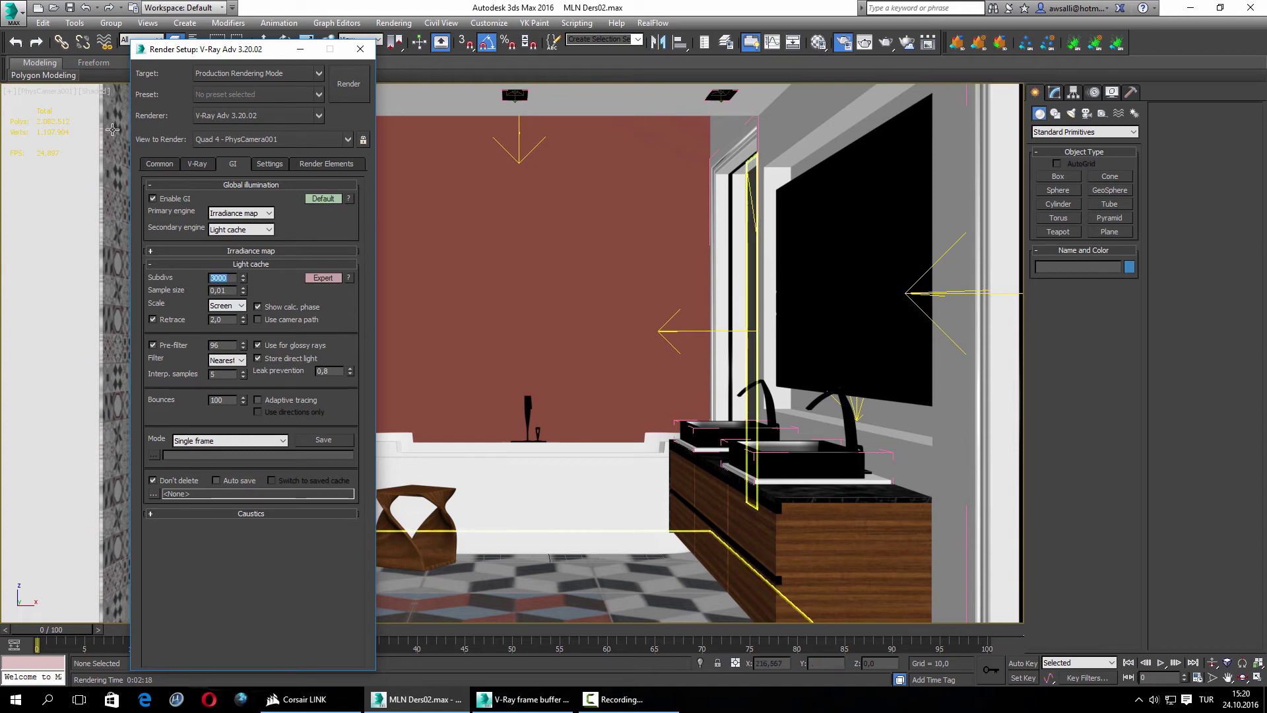
{"action": "left_click", "coordinate": [159, 164]}
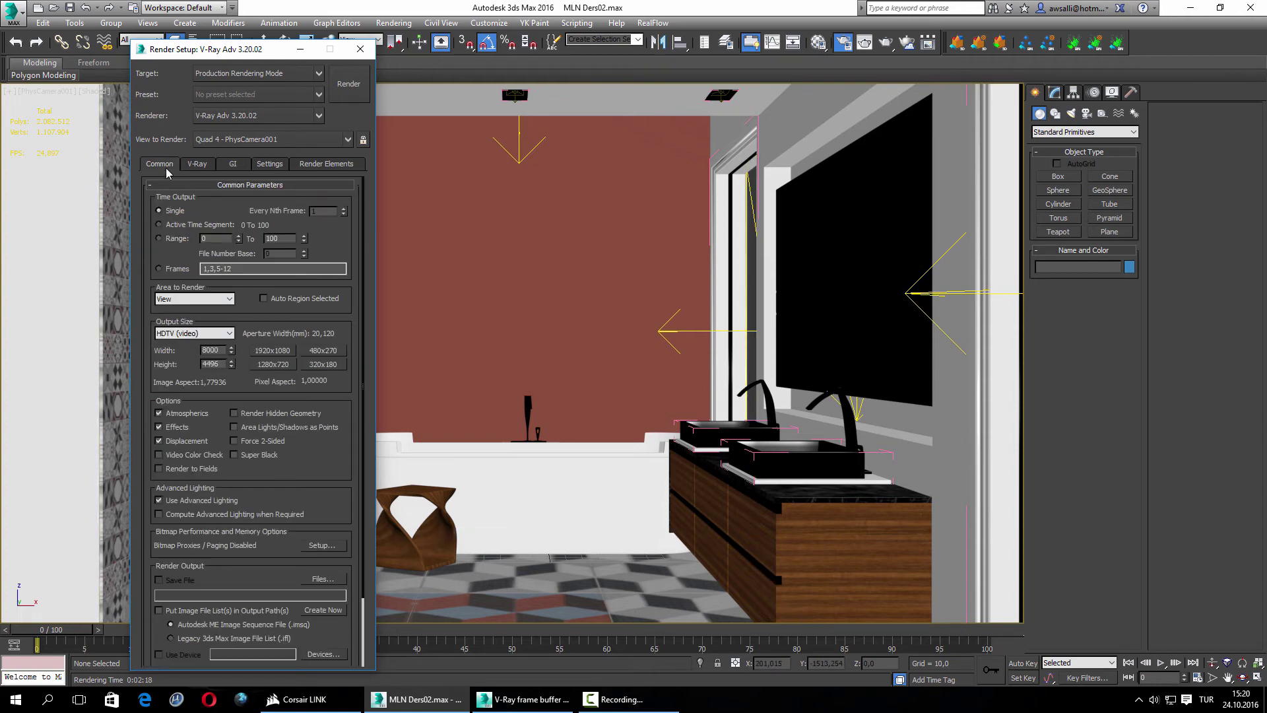
{"action": "double_click", "coordinate": [218, 351]}
{"action": "type", "text": "3000"}
{"action": "left_click", "coordinate": [232, 163]}
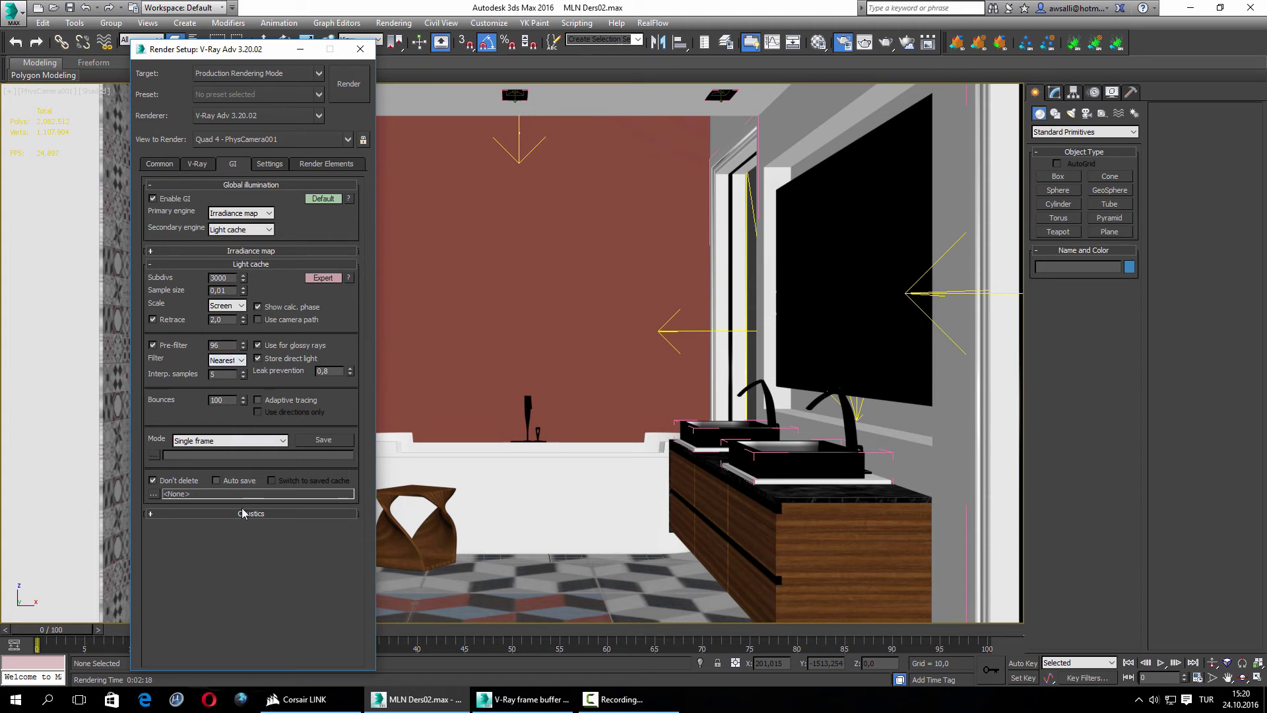
In V-Ray's expert System settings, set the dynamic memory limit to 24000 MB
{"action": "left_click", "coordinate": [263, 265]}
{"action": "left_click", "coordinate": [319, 199]}
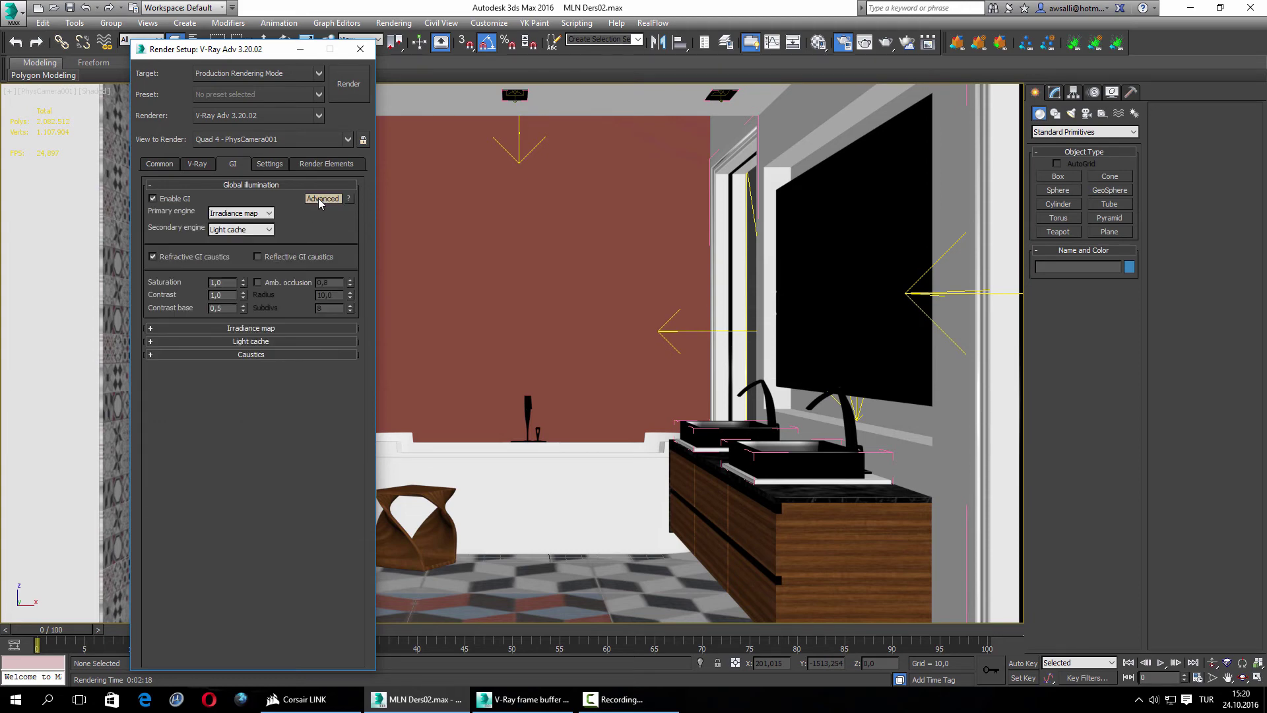
{"action": "left_click", "coordinate": [325, 199]}
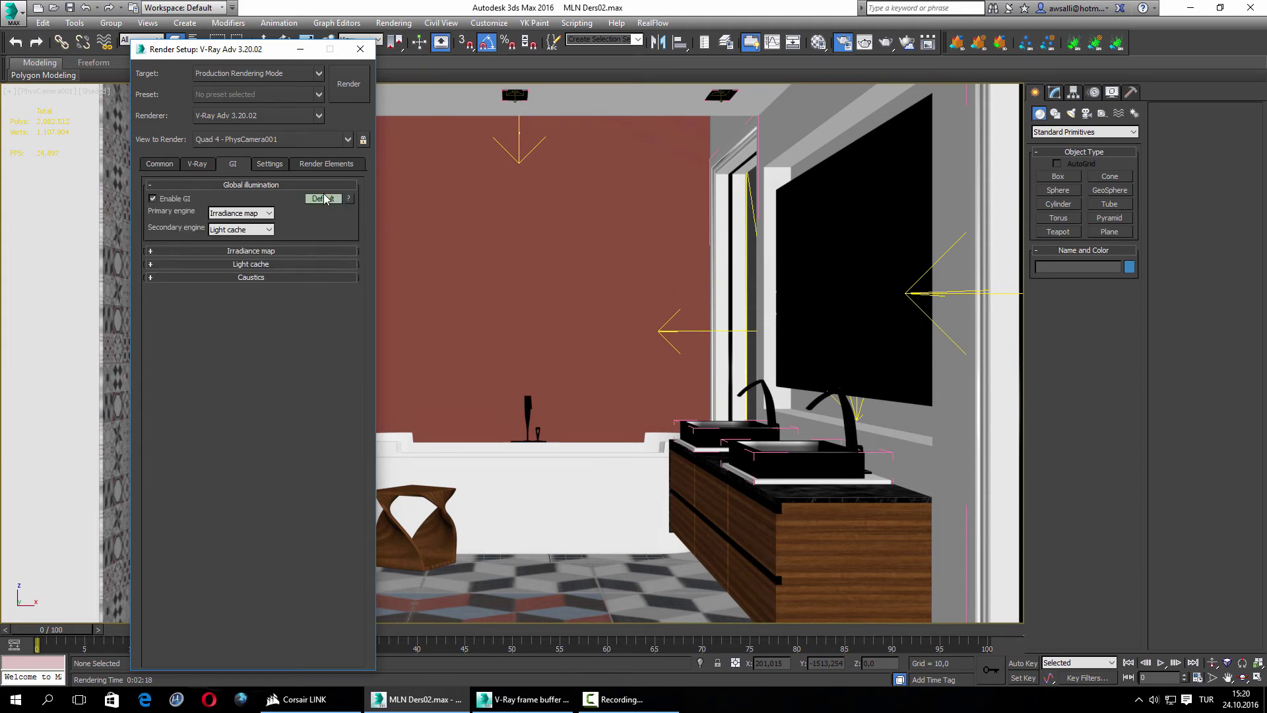
{"action": "left_click", "coordinate": [271, 166]}
{"action": "left_click", "coordinate": [317, 212]}
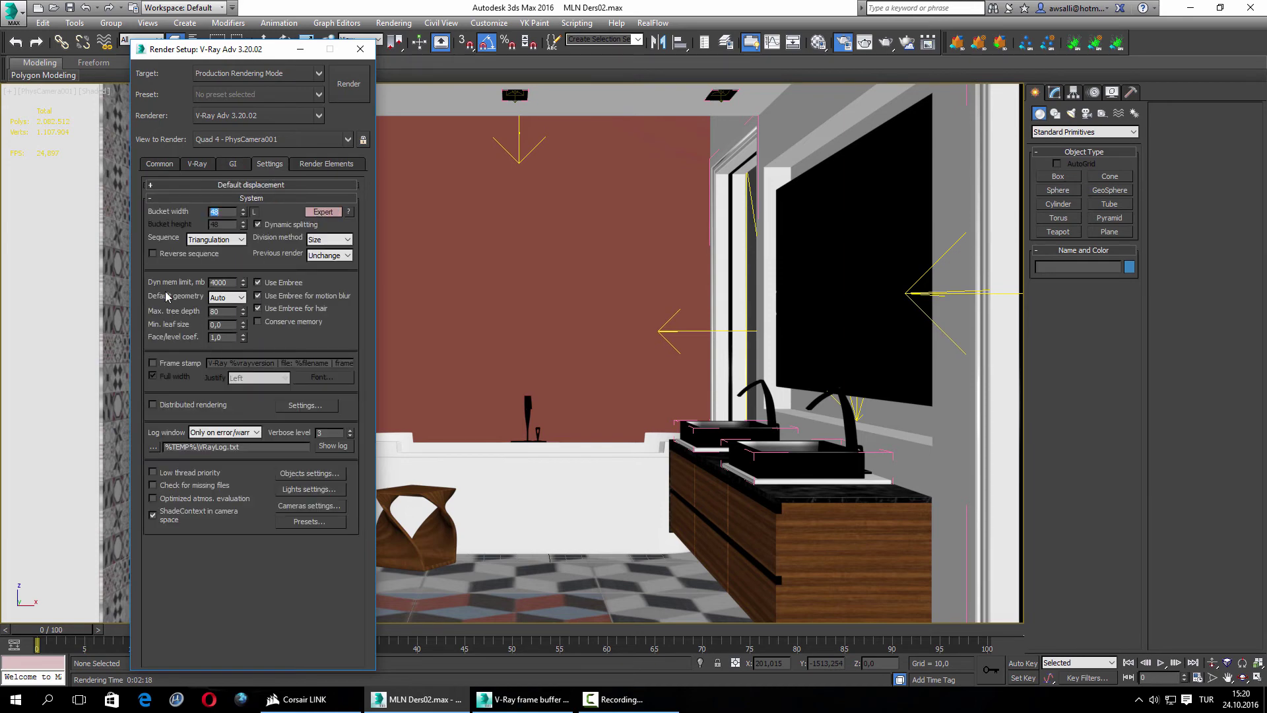
{"action": "double_click", "coordinate": [221, 282]}
{"action": "type", "text": "24000"}
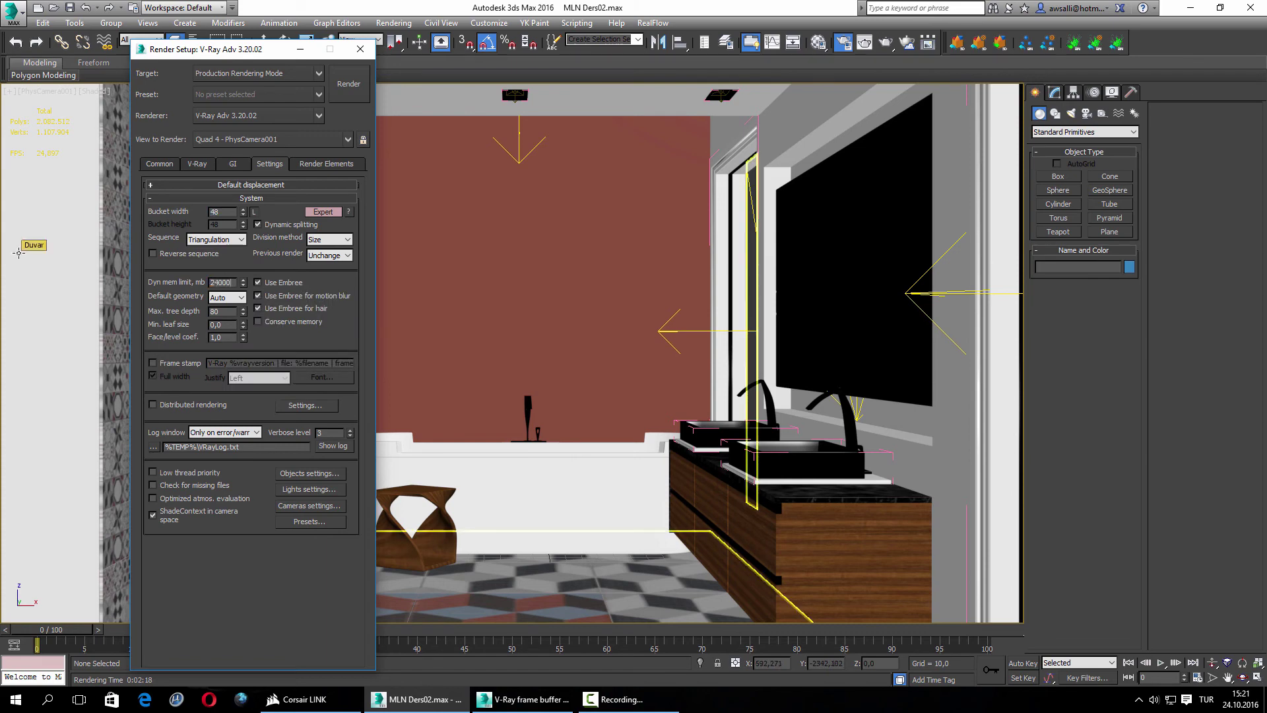
{"action": "key", "text": "Return"}
{"action": "left_click", "coordinate": [341, 324]}
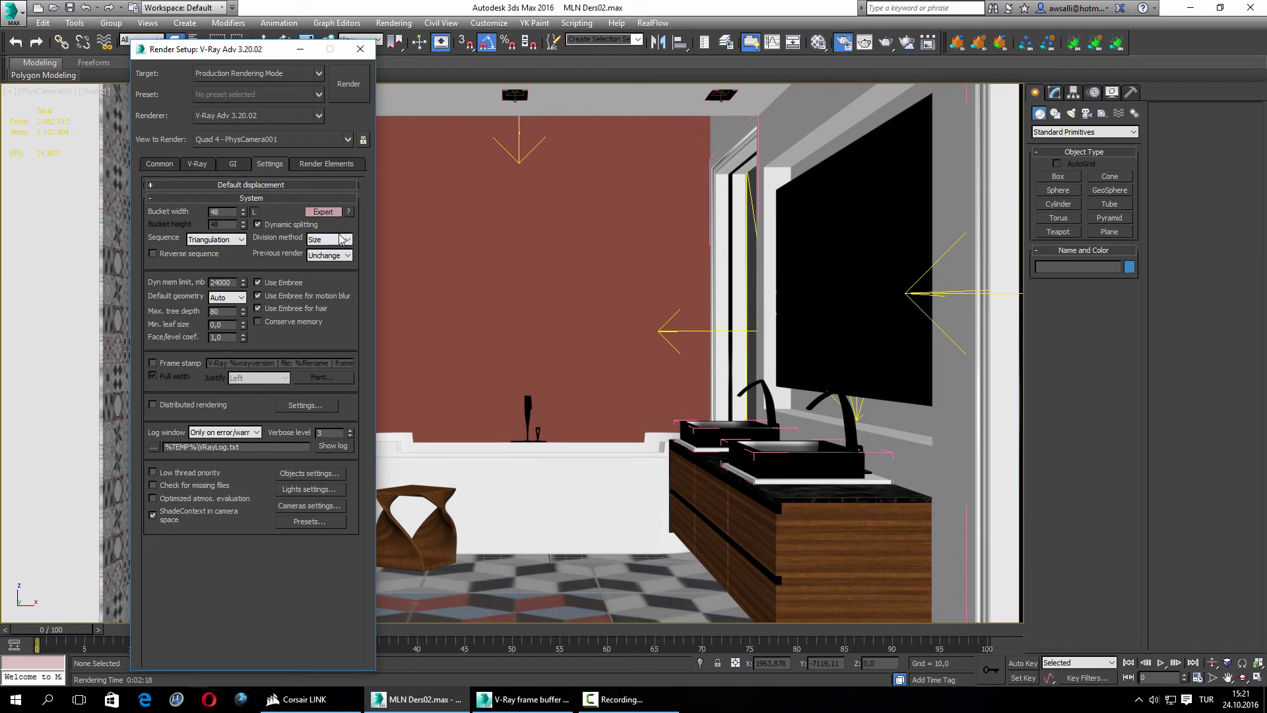
Leave Previous render as Unchanged and change the bucket sequence to Spiral
{"action": "left_click", "coordinate": [325, 256]}
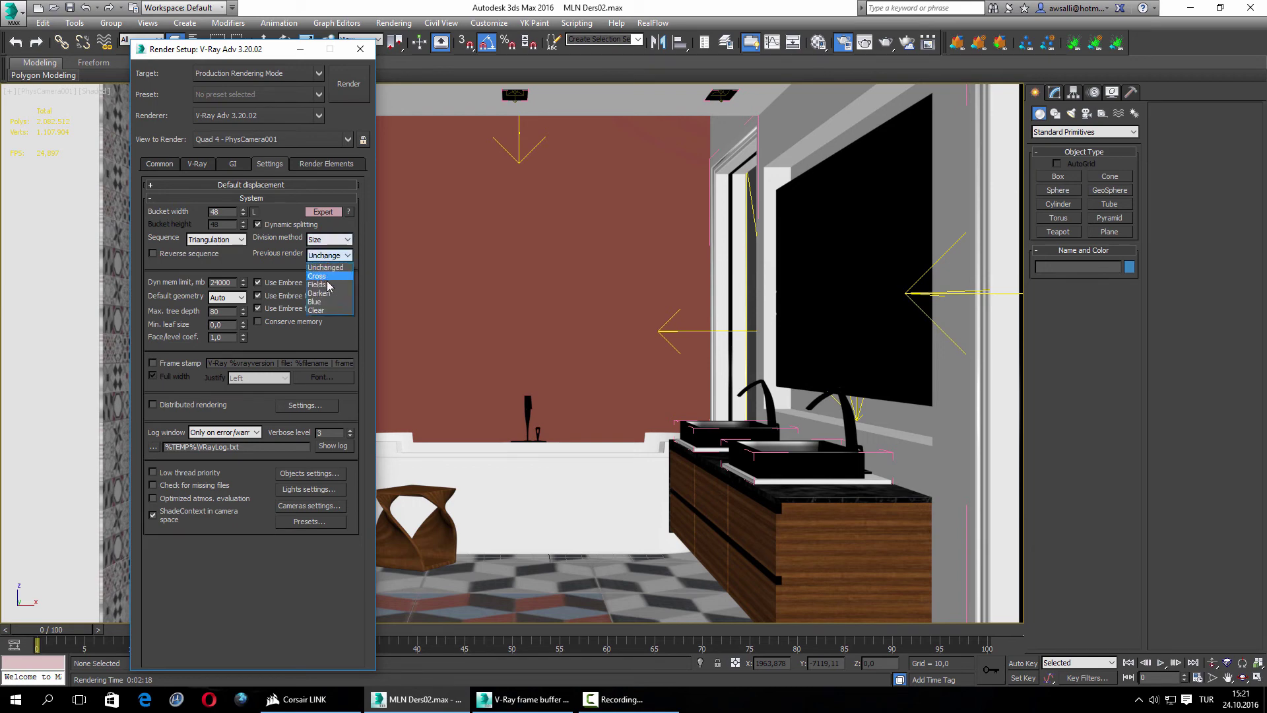
{"action": "left_click", "coordinate": [325, 266]}
{"action": "left_click", "coordinate": [216, 239]}
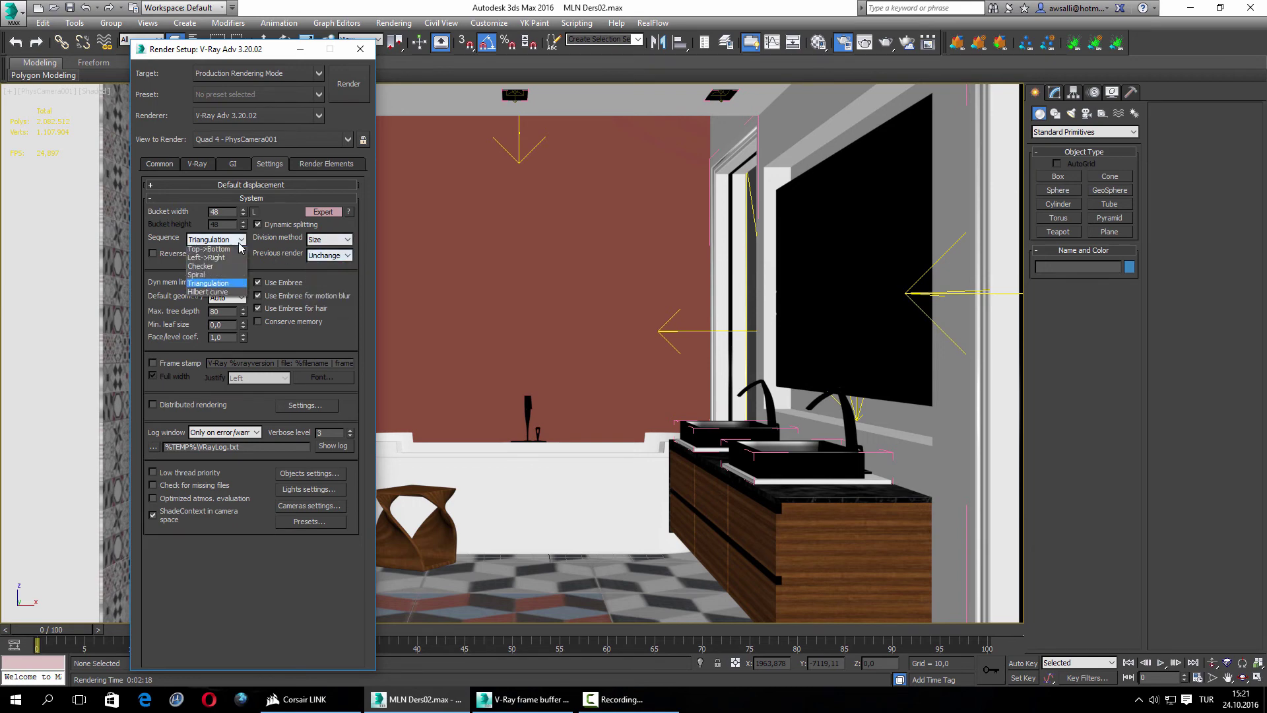
{"action": "left_click", "coordinate": [202, 277]}
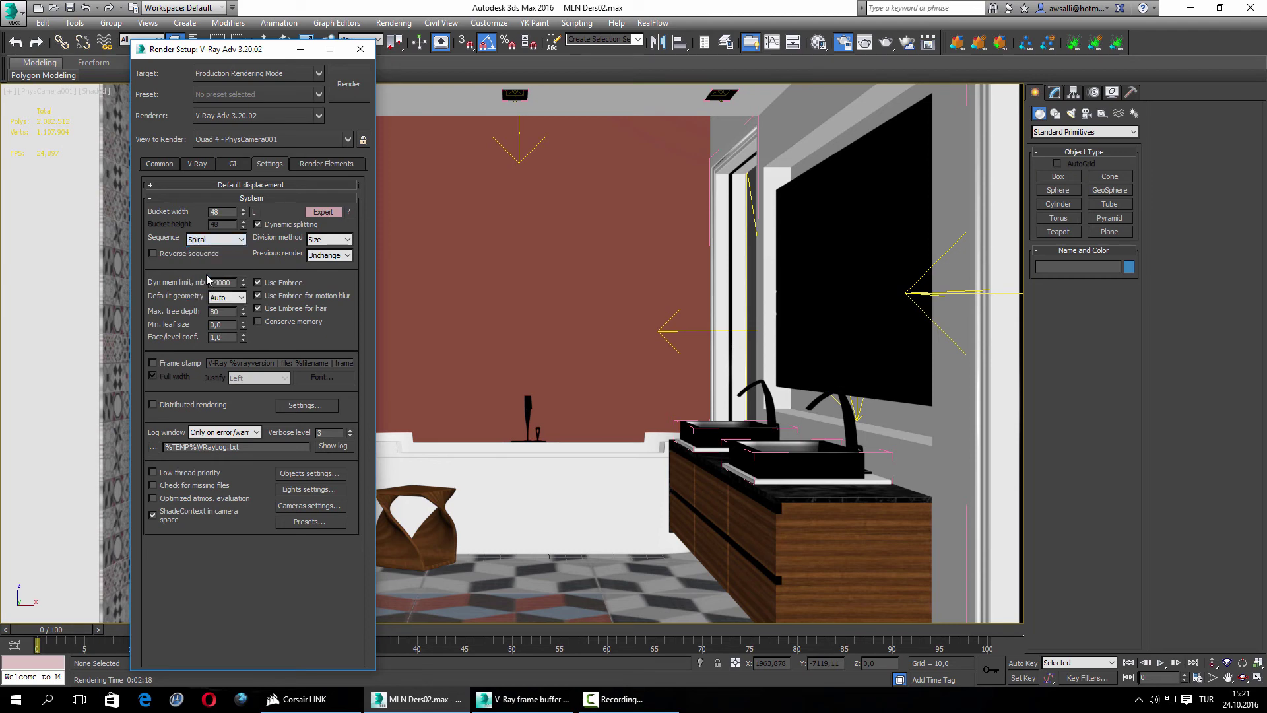
{"action": "left_click", "coordinate": [234, 165]}
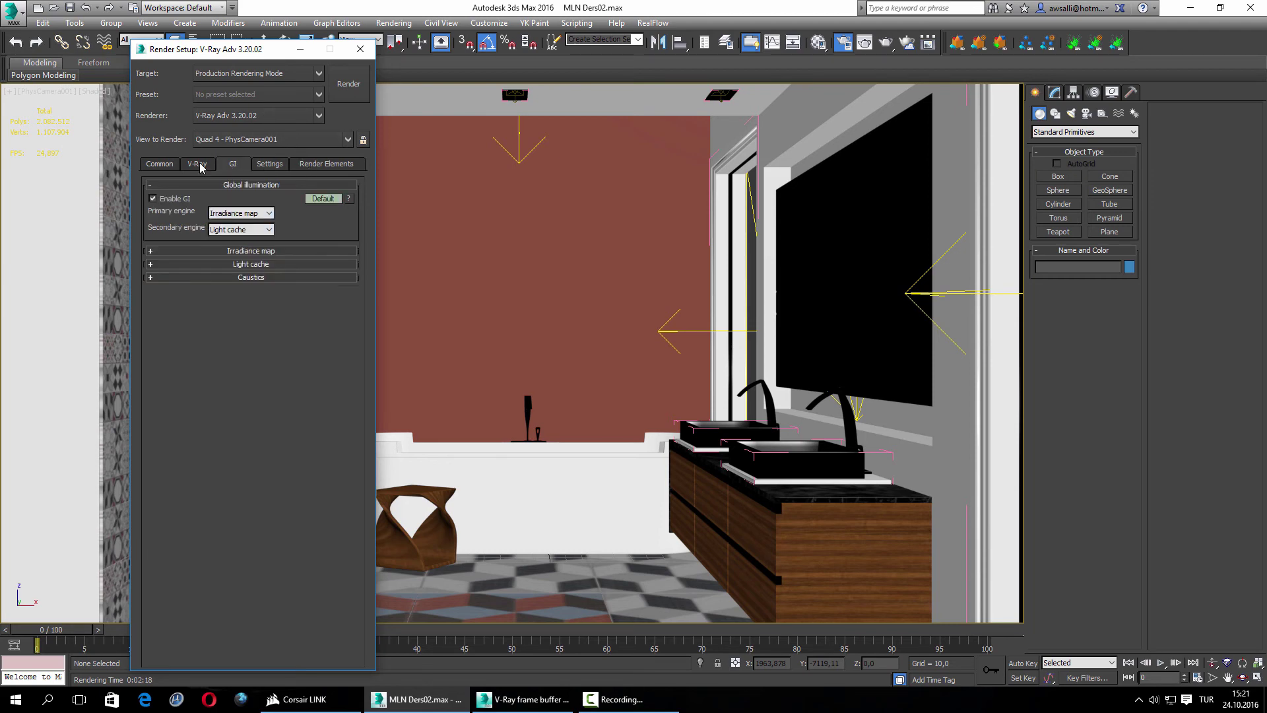
{"action": "left_click", "coordinate": [198, 165]}
{"action": "left_click", "coordinate": [75, 22]}
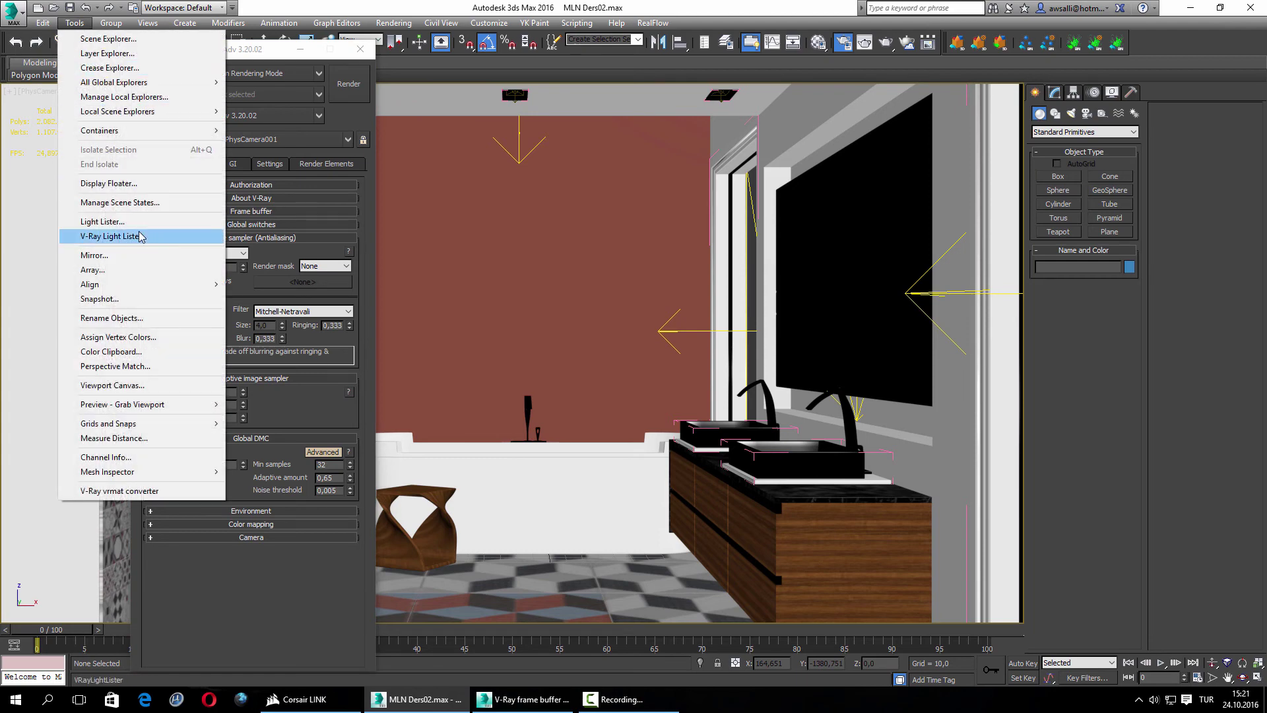
In the V-Ray Light Lister, set Hidden Light's subdivs to 32, then close the lister
{"action": "left_click", "coordinate": [140, 237]}
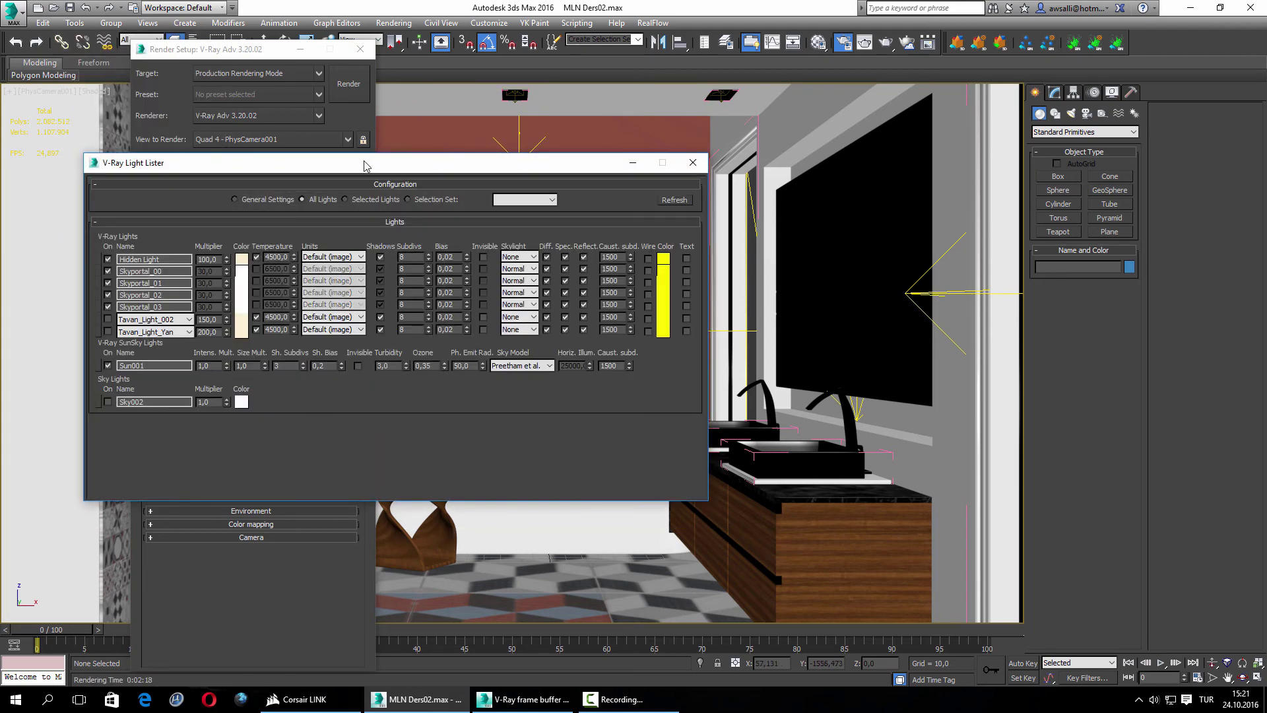
{"action": "left_click_drag", "start_coordinate": [365, 164], "coordinate": [596, 131]}
{"action": "double_click", "coordinate": [643, 225]}
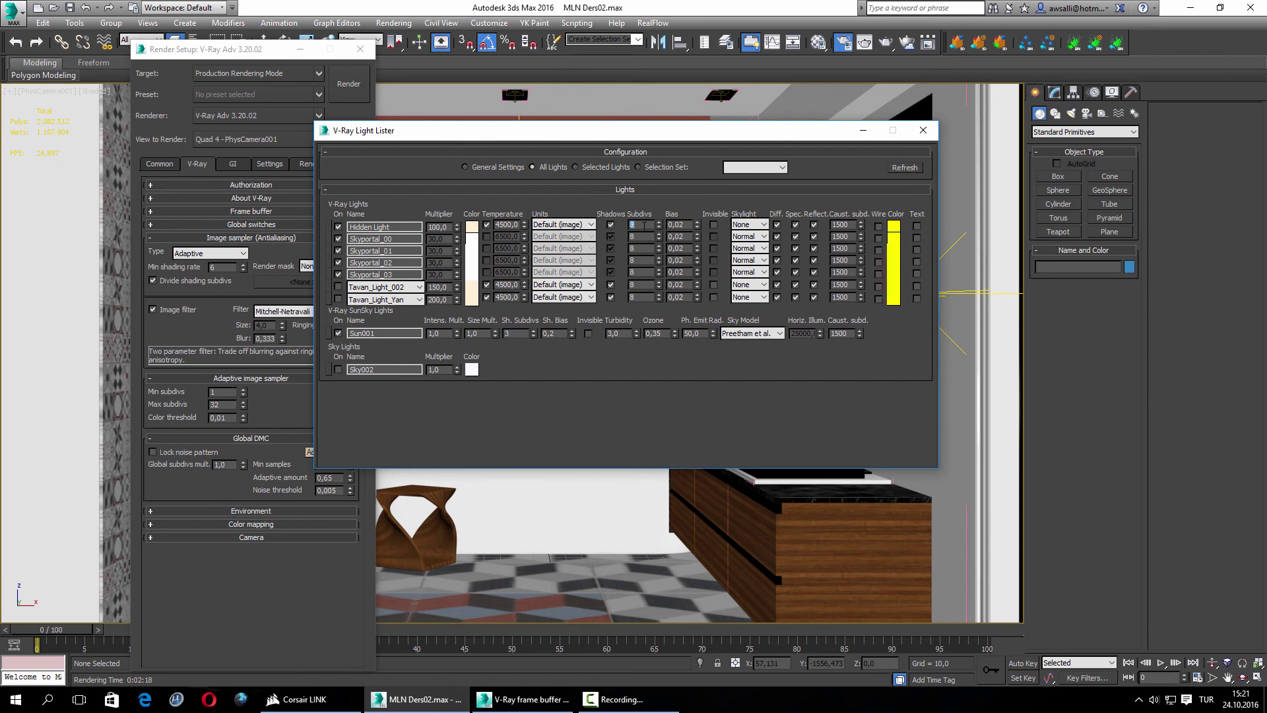
{"action": "type", "text": "32"}
{"action": "left_click", "coordinate": [922, 130]}
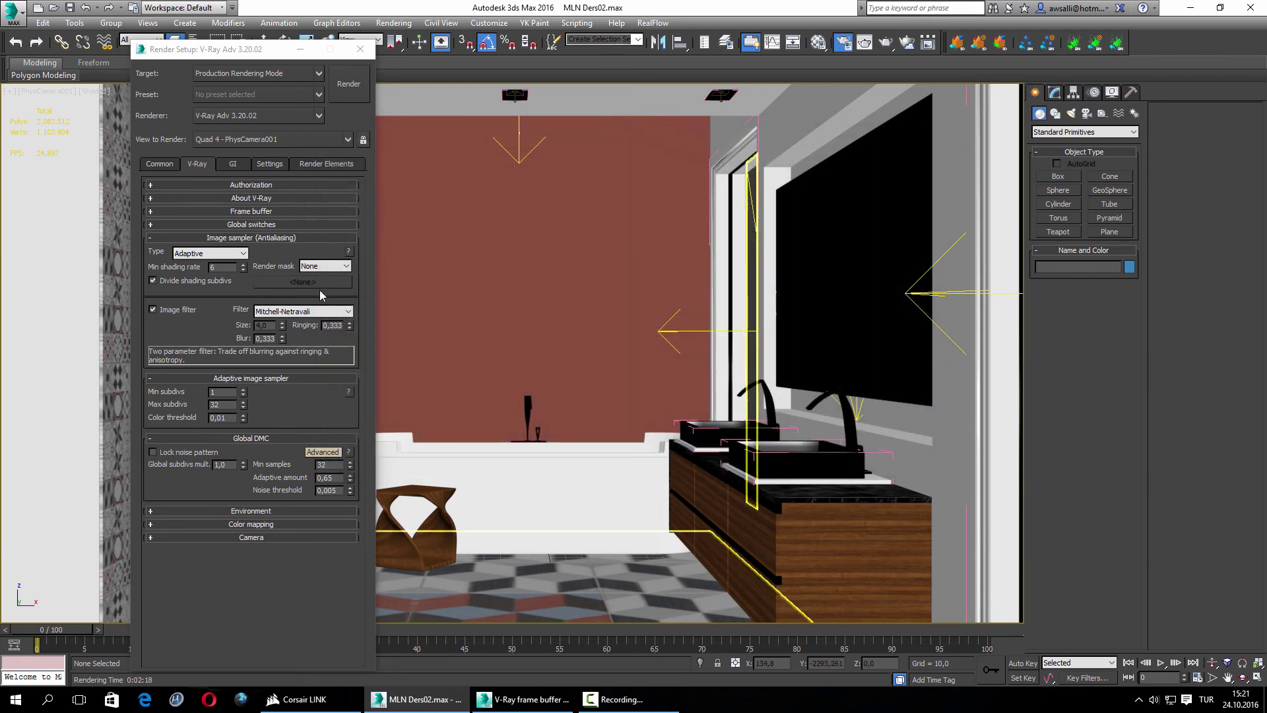
Review the Global switches and Color mapping rollouts without changing them
{"action": "left_click", "coordinate": [237, 226]}
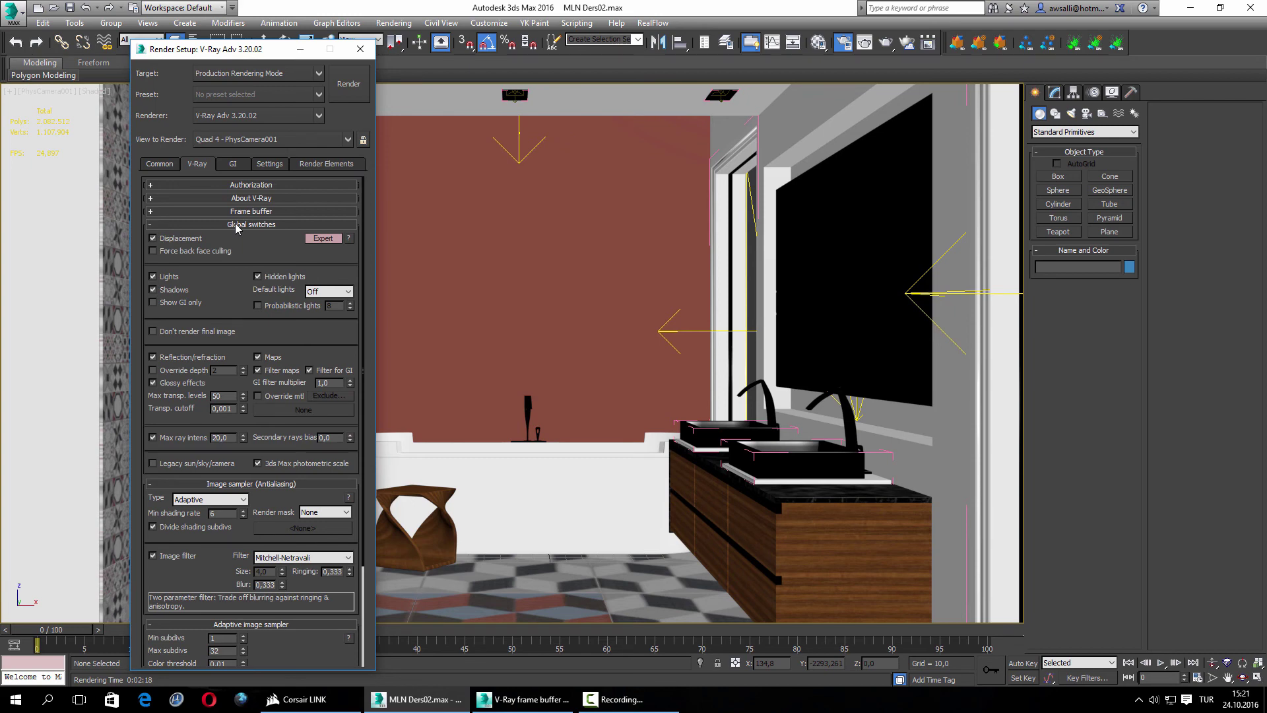
{"action": "left_click", "coordinate": [236, 225]}
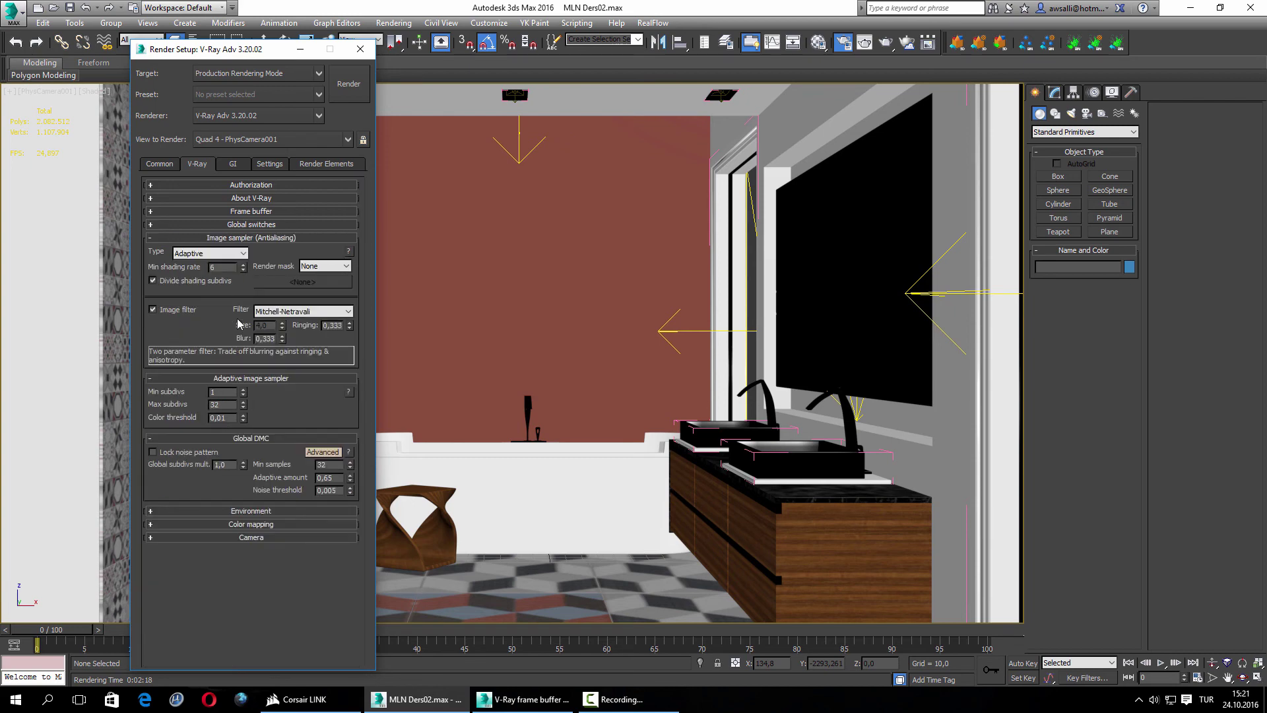
{"action": "left_click", "coordinate": [251, 524]}
{"action": "left_click", "coordinate": [251, 525]}
Check the Environment and Exposure settings, then start the final V-Ray render of the camera view
{"action": "left_click", "coordinate": [394, 23]}
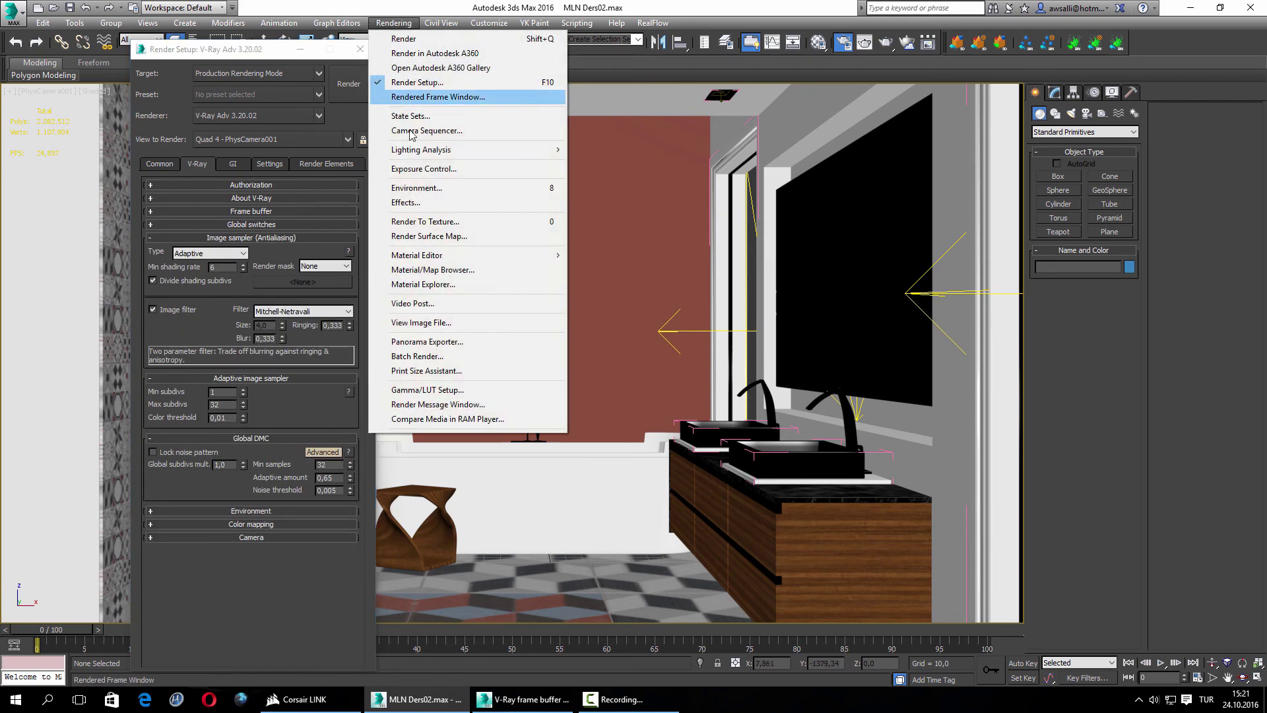
{"action": "left_click", "coordinate": [414, 185]}
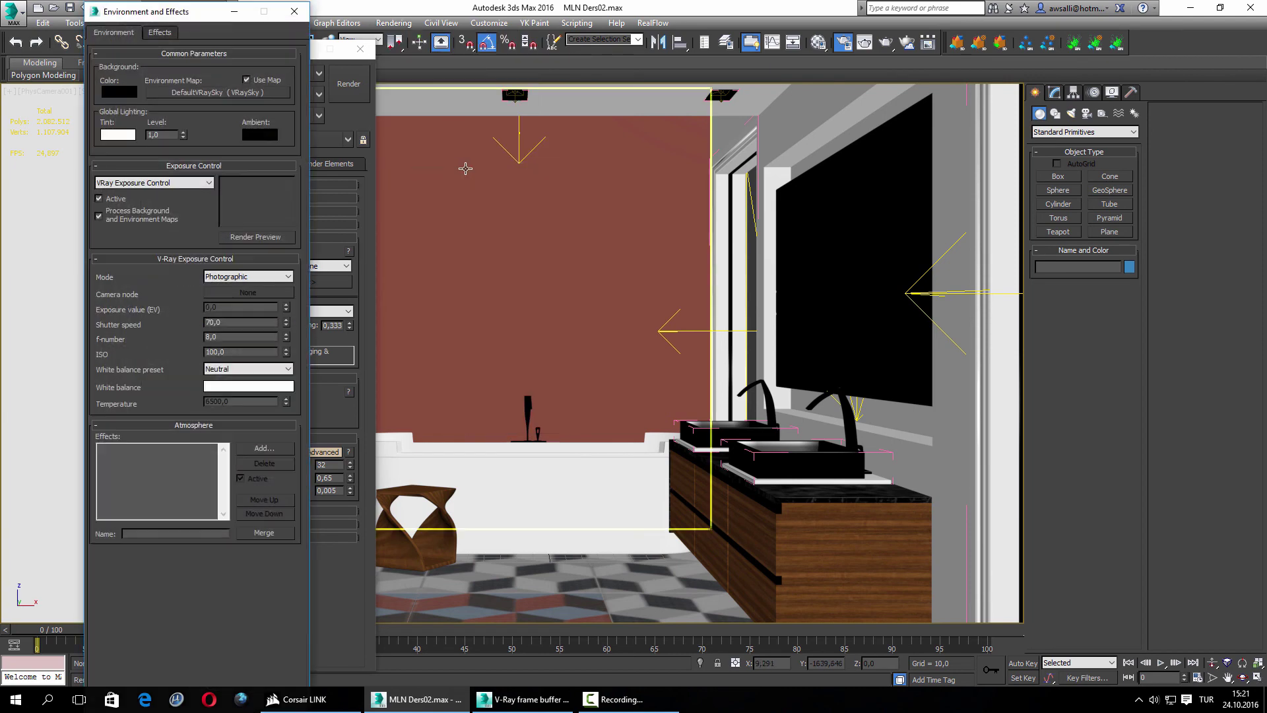
{"action": "left_click", "coordinate": [294, 11]}
{"action": "left_click_drag", "start_coordinate": [352, 48], "coordinate": [298, 21]}
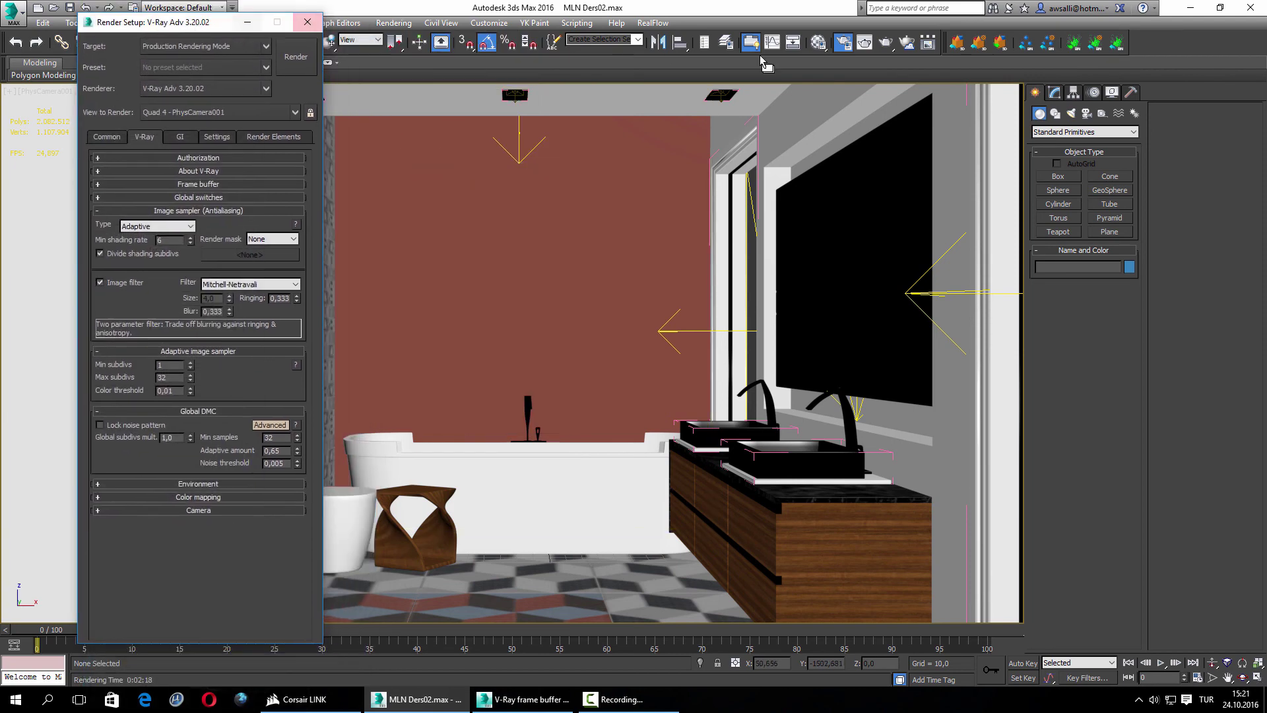
{"action": "left_click", "coordinate": [887, 43]}
{"action": "left_click", "coordinate": [614, 700]}
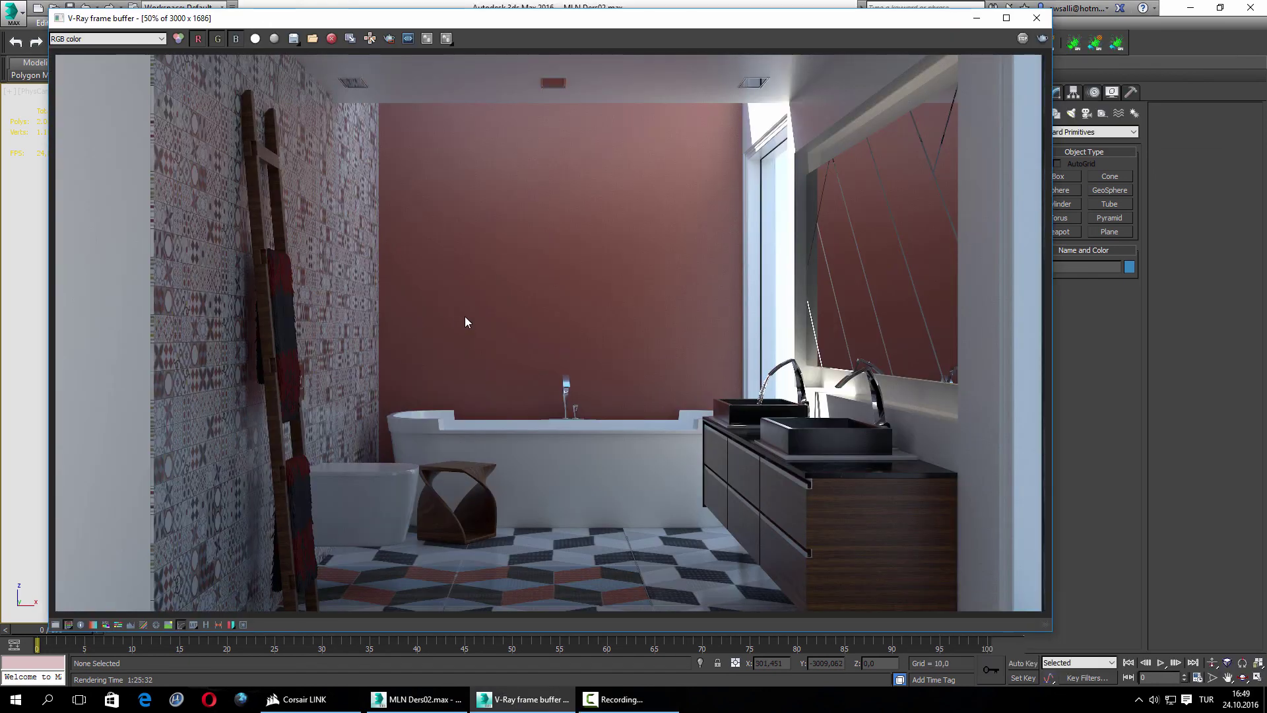
Maximize the frame buffer and pan around the render at 100%: stool, sinks, ceiling, bathtub, floor
{"action": "left_click", "coordinate": [1008, 25]}
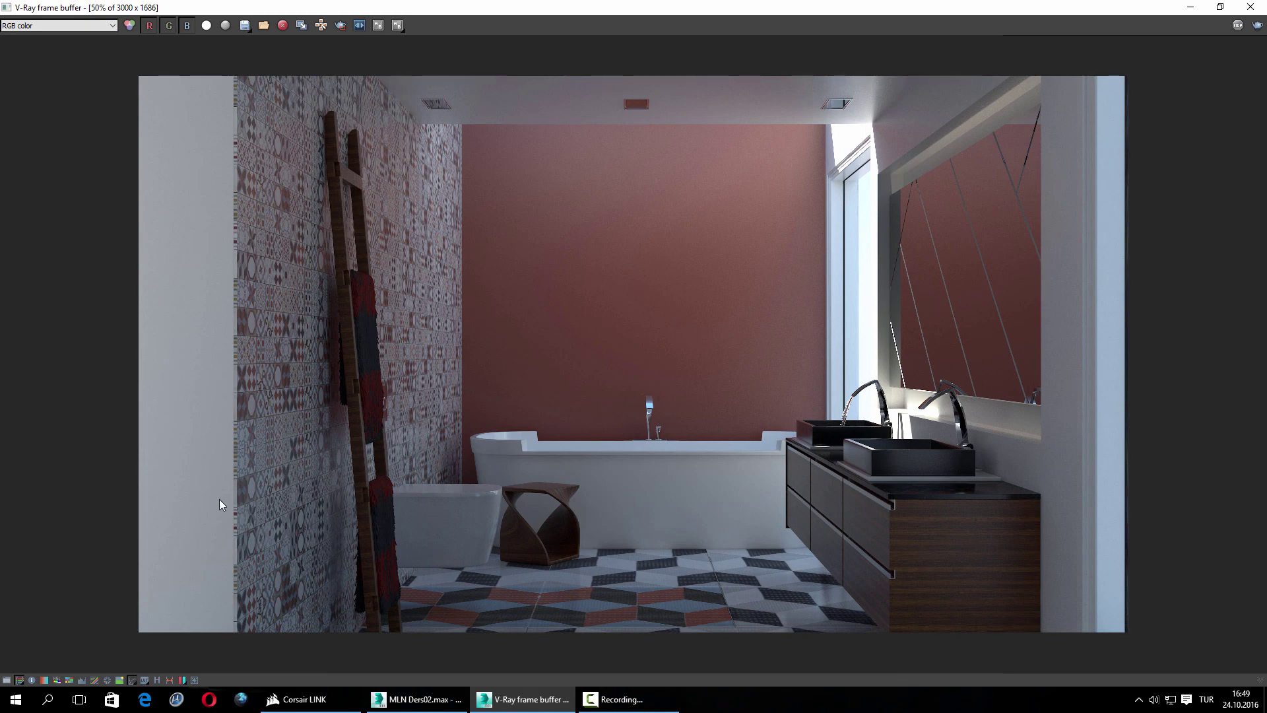
{"action": "double_click", "coordinate": [220, 504]}
{"action": "middle_click_drag", "start_coordinate": [319, 343], "coordinate": [434, 241]}
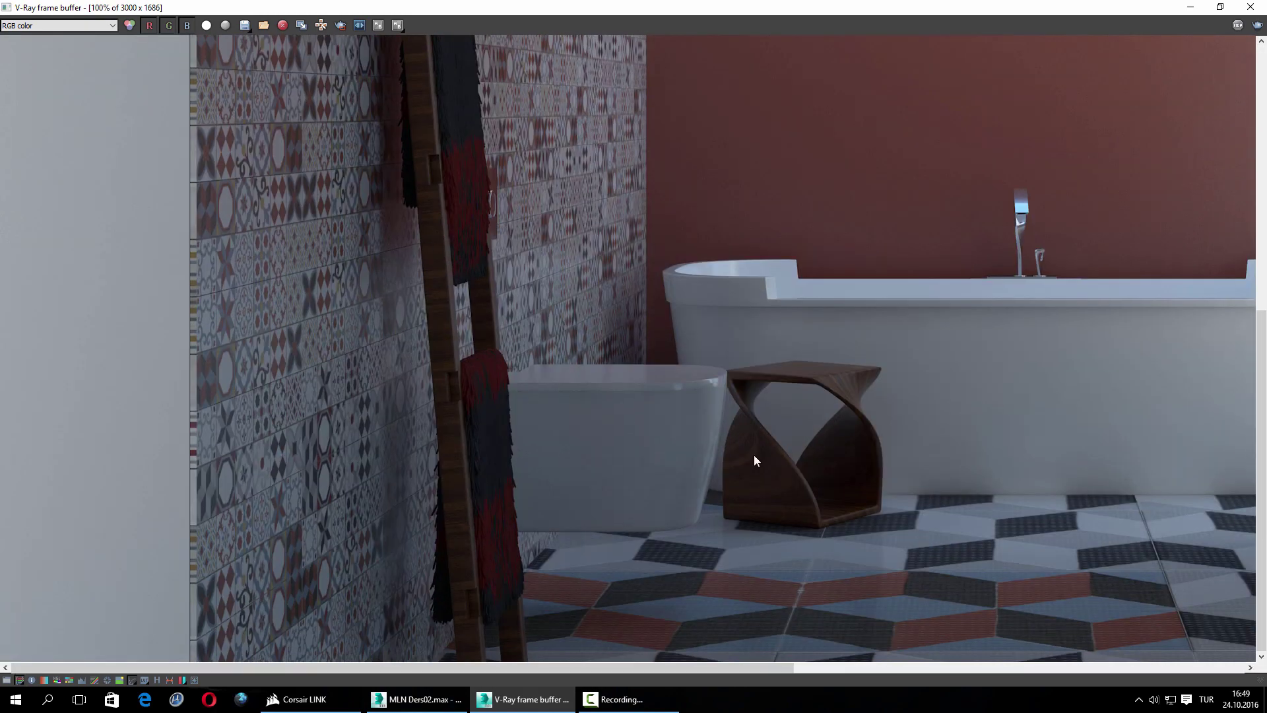
{"action": "middle_click_drag", "start_coordinate": [965, 525], "coordinate": [456, 409]}
{"action": "middle_click_drag", "start_coordinate": [1023, 389], "coordinate": [750, 417]}
{"action": "middle_click_drag", "start_coordinate": [816, 253], "coordinate": [734, 495]}
{"action": "middle_click_drag", "start_coordinate": [426, 399], "coordinate": [877, 399]}
{"action": "middle_click_drag", "start_coordinate": [410, 355], "coordinate": [684, 356]}
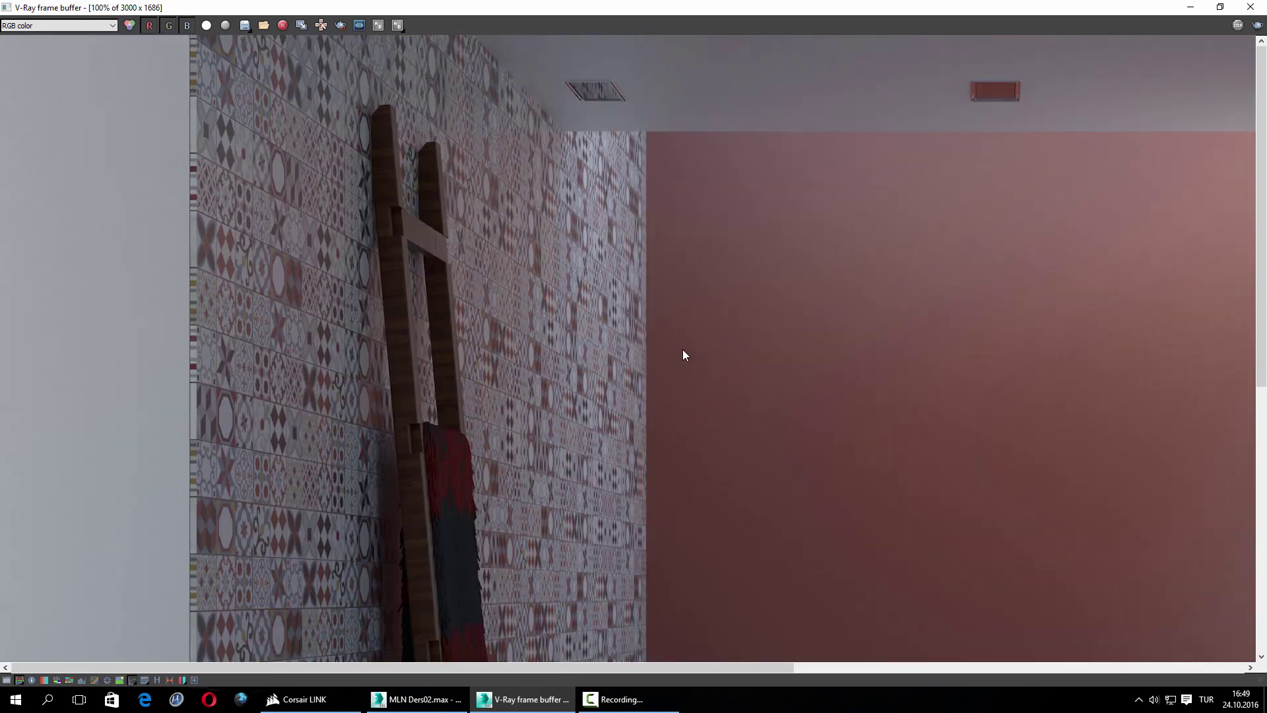
{"action": "middle_click_drag", "start_coordinate": [289, 320], "coordinate": [291, 282]}
{"action": "middle_click_drag", "start_coordinate": [419, 461], "coordinate": [423, 188]}
{"action": "middle_click_drag", "start_coordinate": [434, 586], "coordinate": [559, 382]}
{"action": "scroll", "coordinate": [779, 379], "scroll_direction": "down", "scroll_amount": 3}
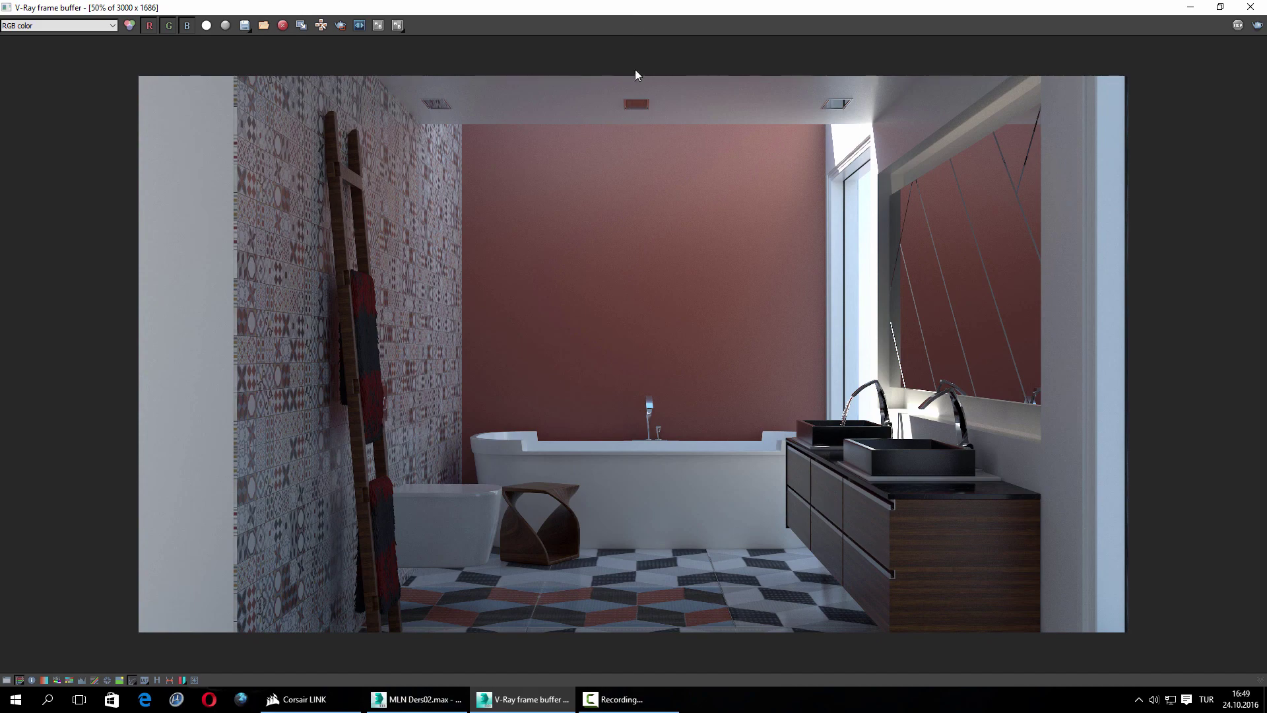
Restore and re-maximize the frame buffer, then view the back wall at 100%
{"action": "key", "text": "super+Down"}
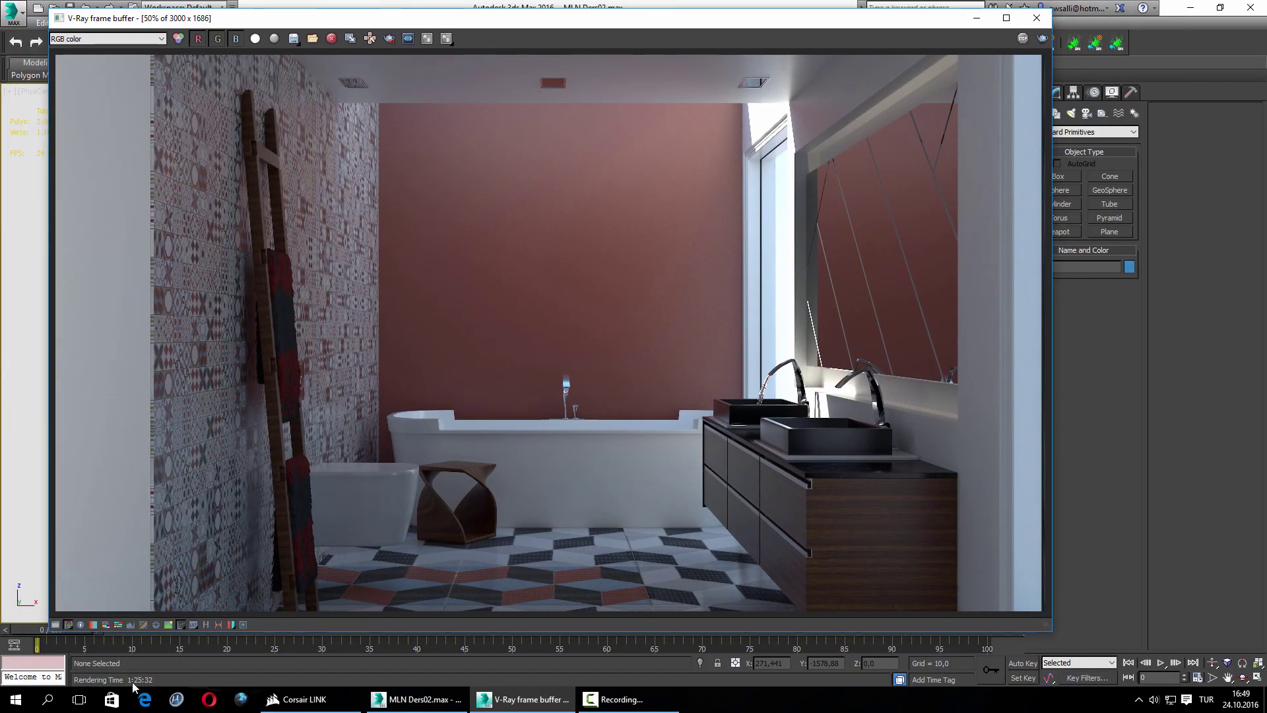
{"action": "left_click", "coordinate": [1006, 18]}
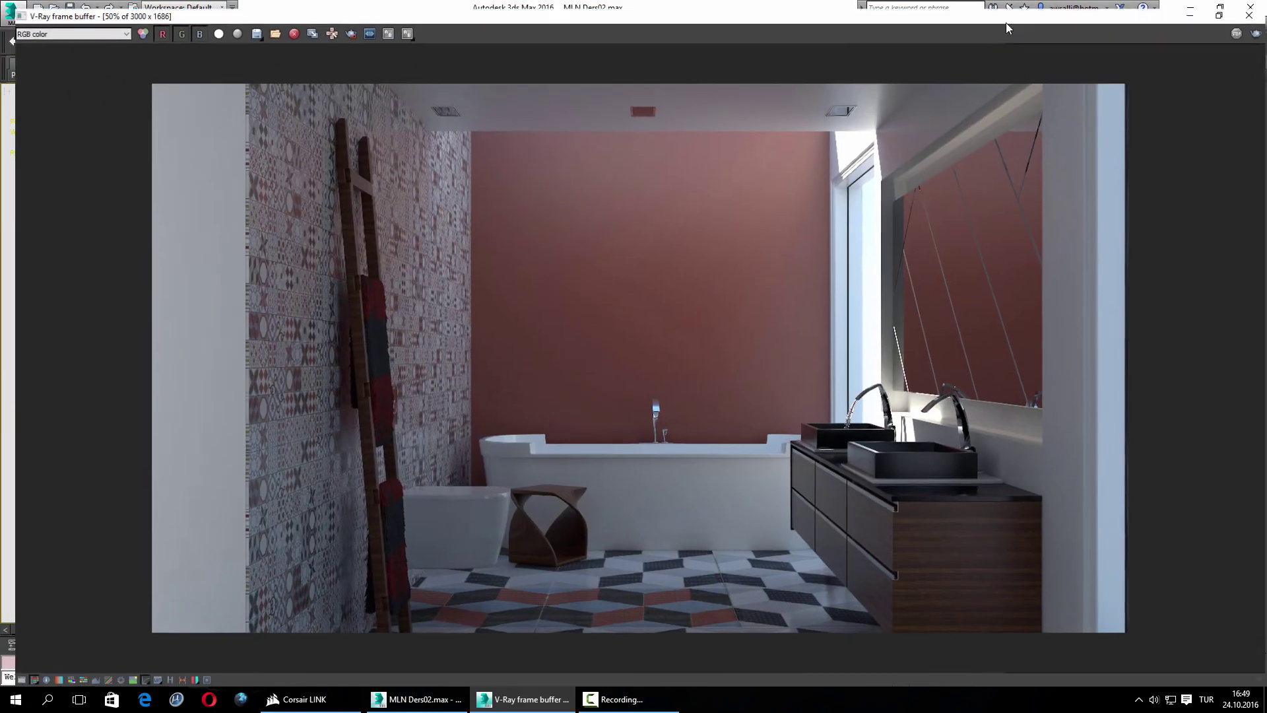
{"action": "double_click", "coordinate": [642, 143]}
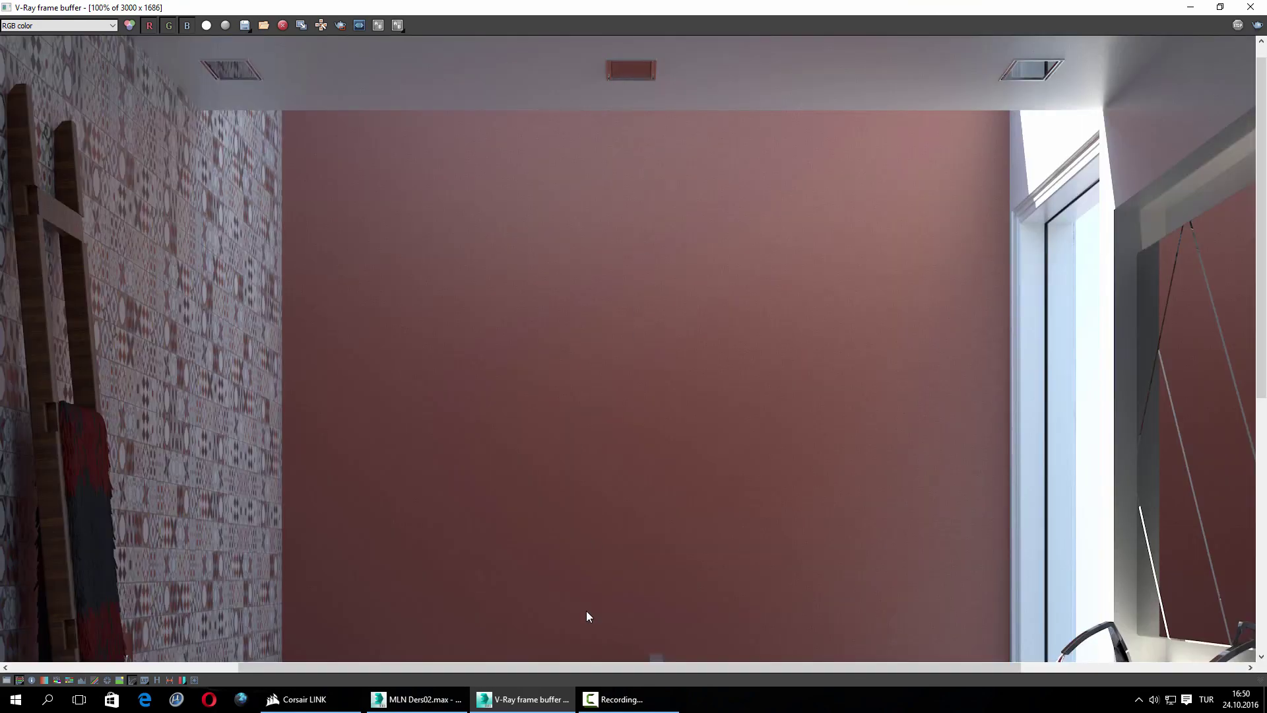
{"action": "left_click", "coordinate": [621, 699]}
{"action": "left_click", "coordinate": [1208, 633]}
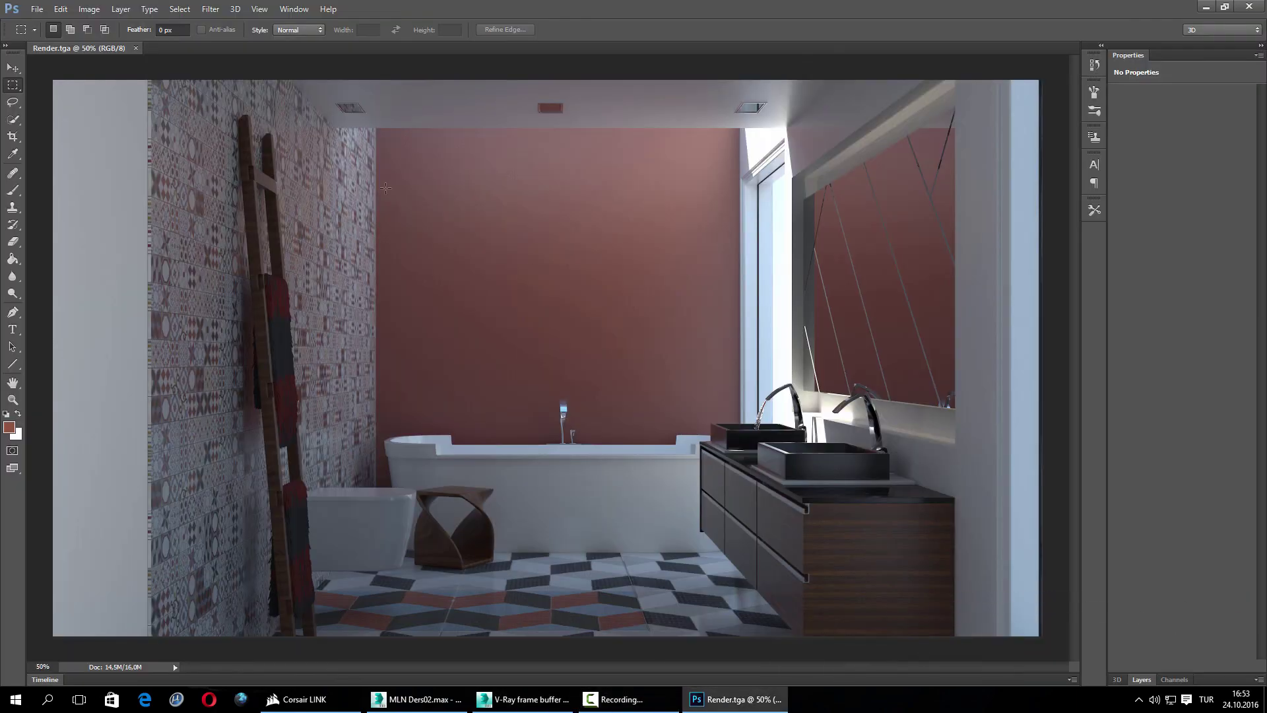
Apply a Brightness/Contrast adjustment with contrast raised to 39 to the render
{"action": "left_click", "coordinate": [89, 8]}
{"action": "mouse_move", "coordinate": [132, 42]}
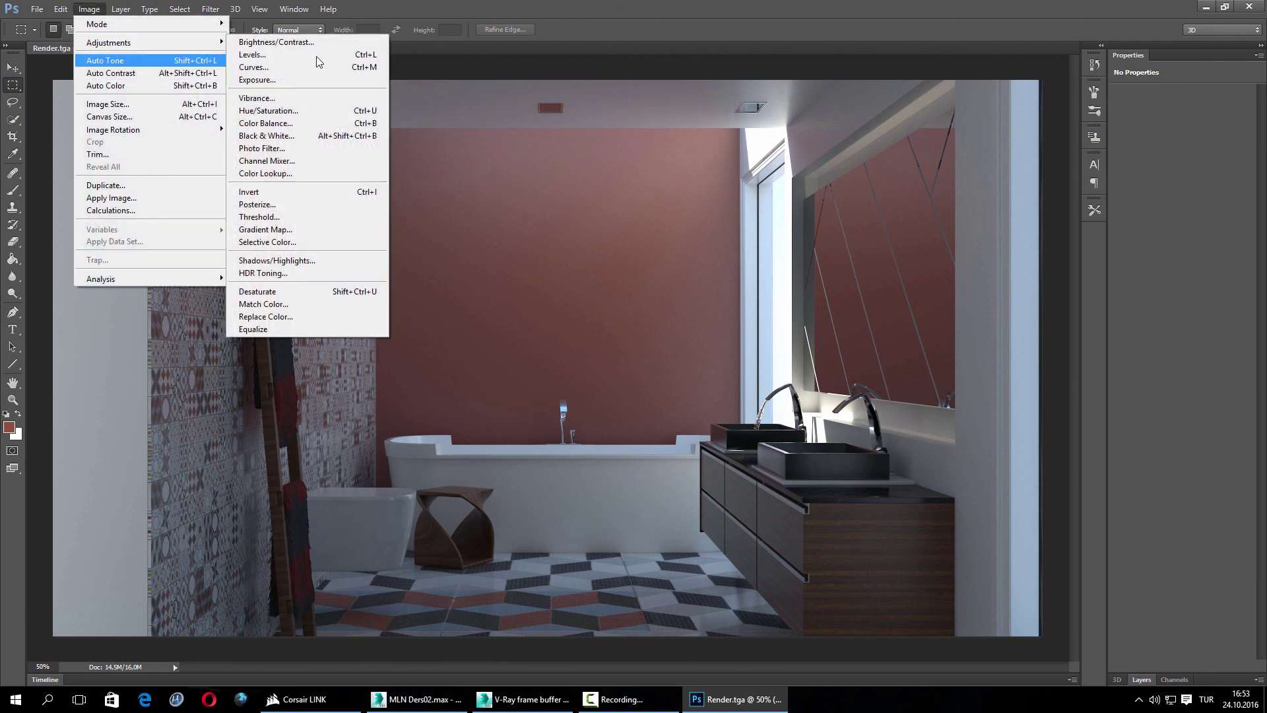
{"action": "left_click", "coordinate": [337, 48]}
{"action": "left_click_drag", "start_coordinate": [651, 196], "coordinate": [955, 213]}
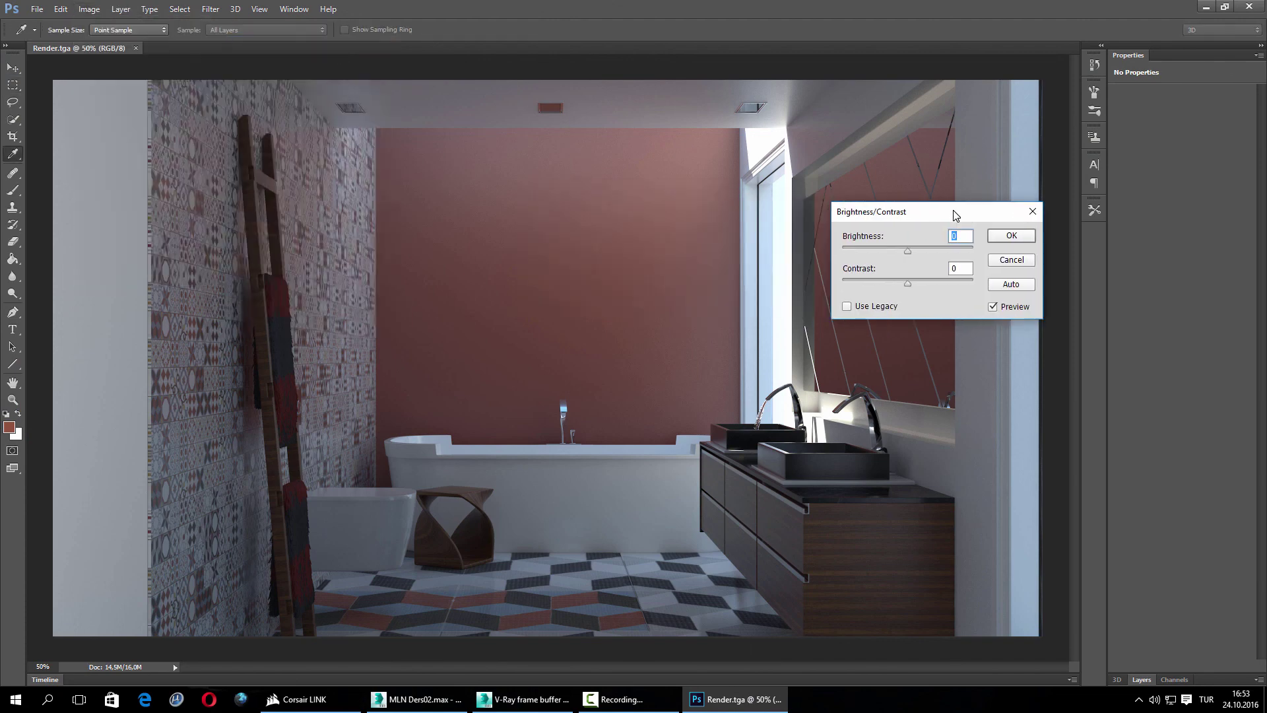
{"action": "left_click_drag", "start_coordinate": [909, 284], "coordinate": [901, 256]}
{"action": "left_click", "coordinate": [1027, 237]}
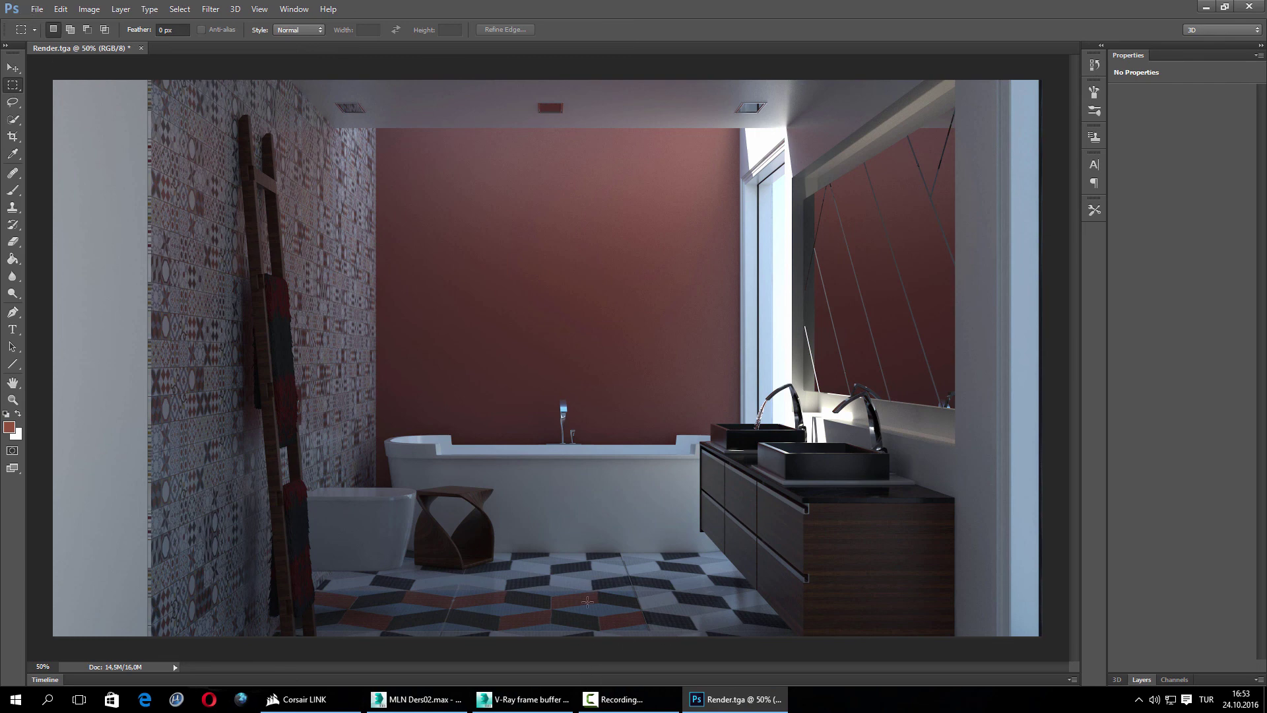
{"action": "left_click", "coordinate": [654, 699]}
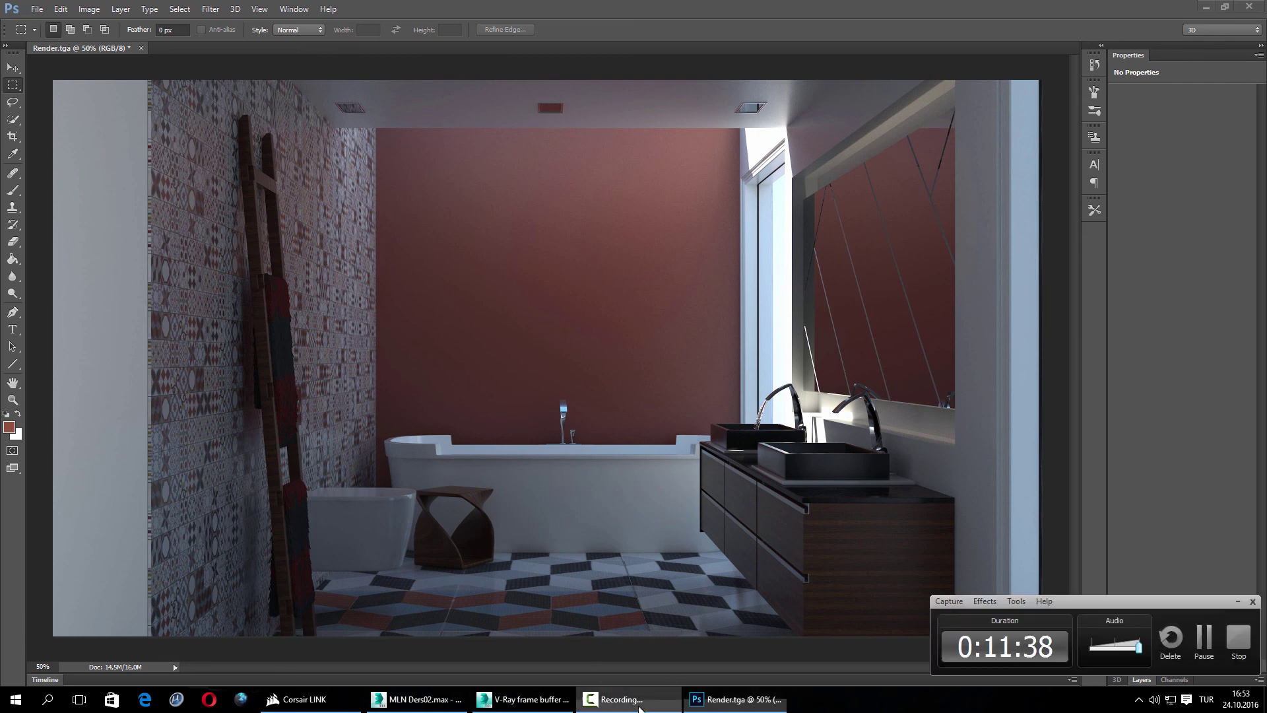